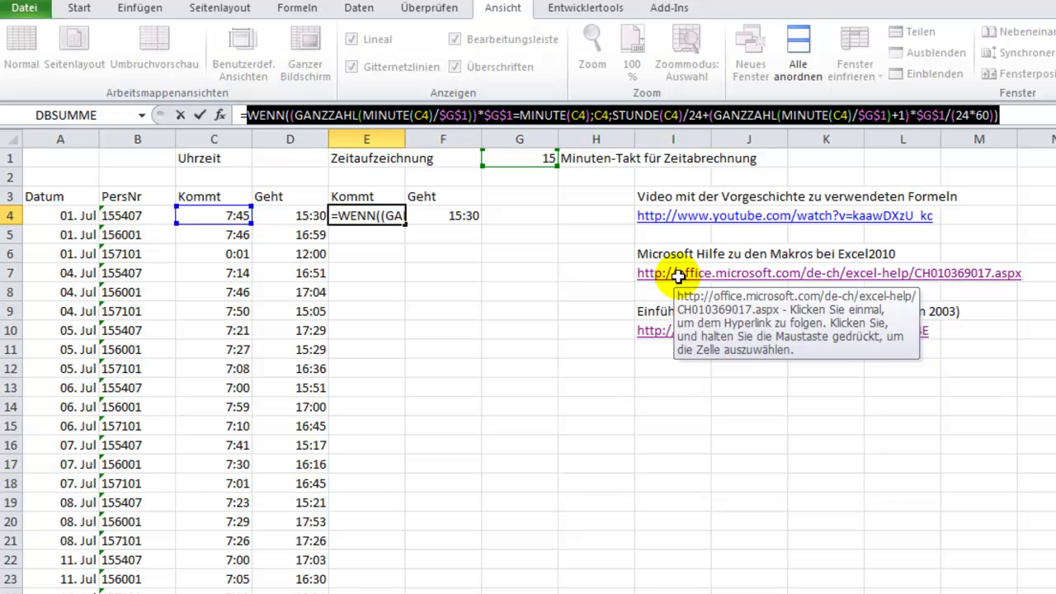
# Open the Microsoft Makros help link from I7 in Firefox, then return to the Excel workbook.
pyautogui.click(661, 282)
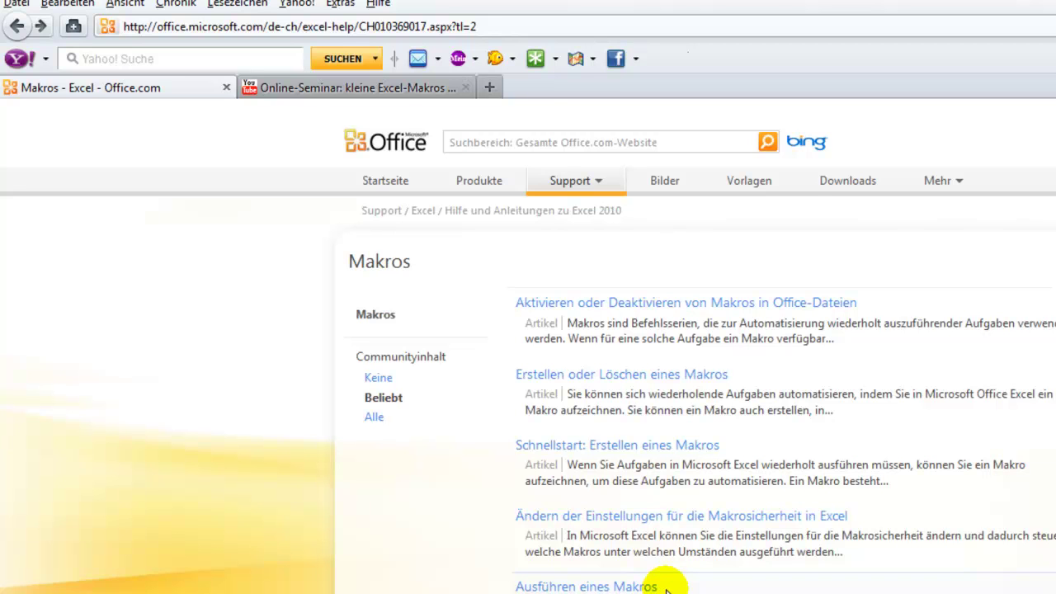
pyautogui.hotkey('alt', 'Tab')
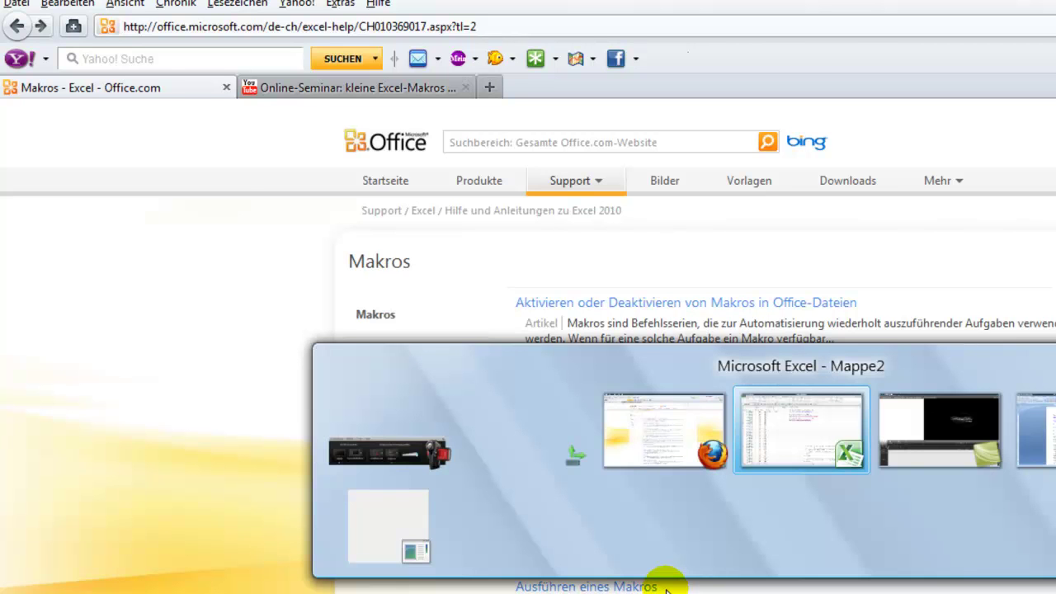
pyautogui.click(810, 439)
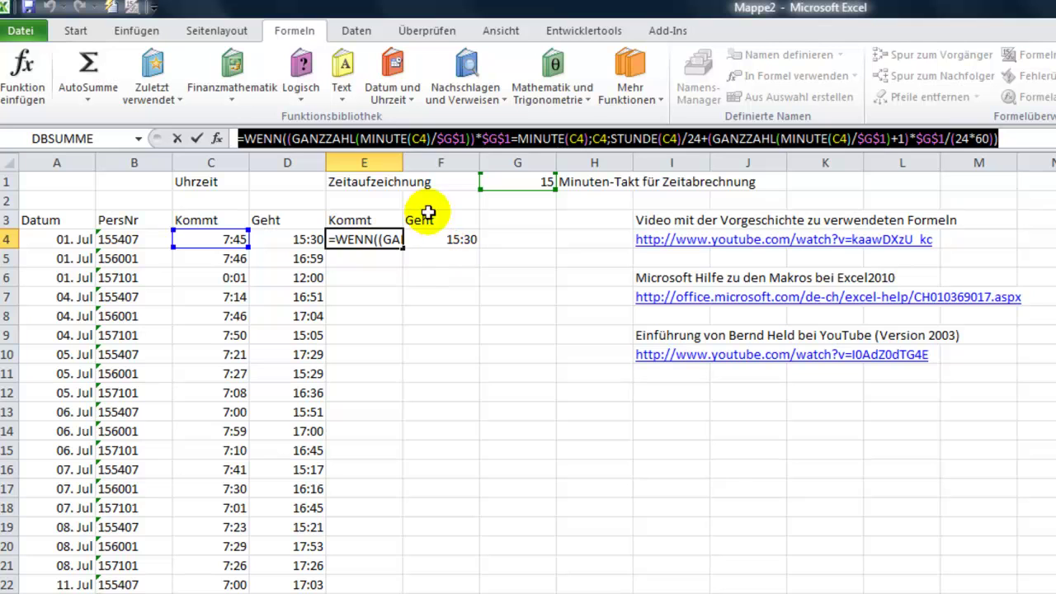
# Finish editing E4's arrival formula so it shows 7:45, and select the leaving time in D4.
pyautogui.click(419, 138)
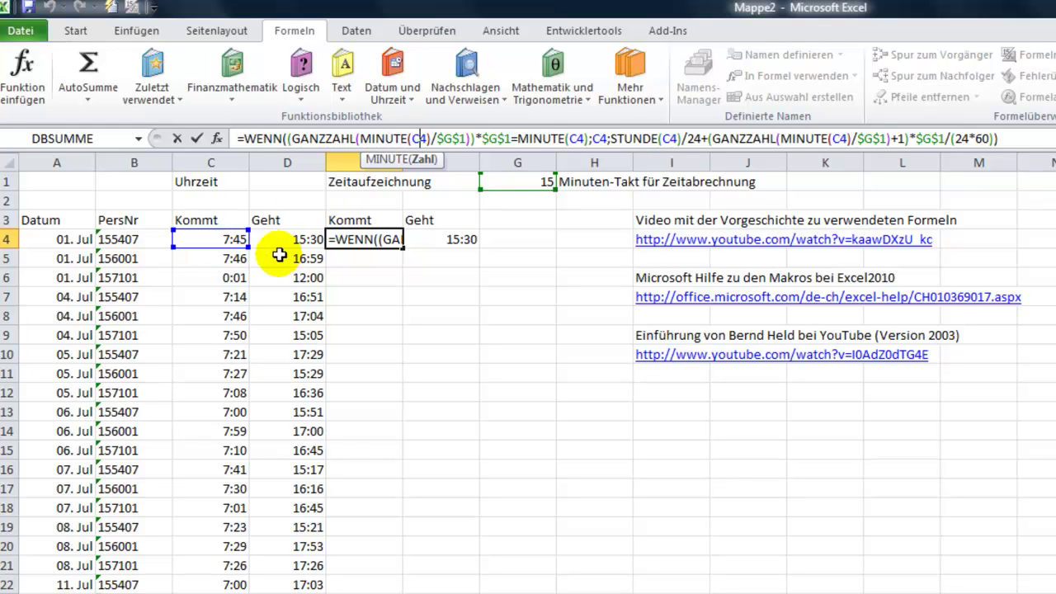
pyautogui.press('Escape')
pyautogui.click(284, 237)
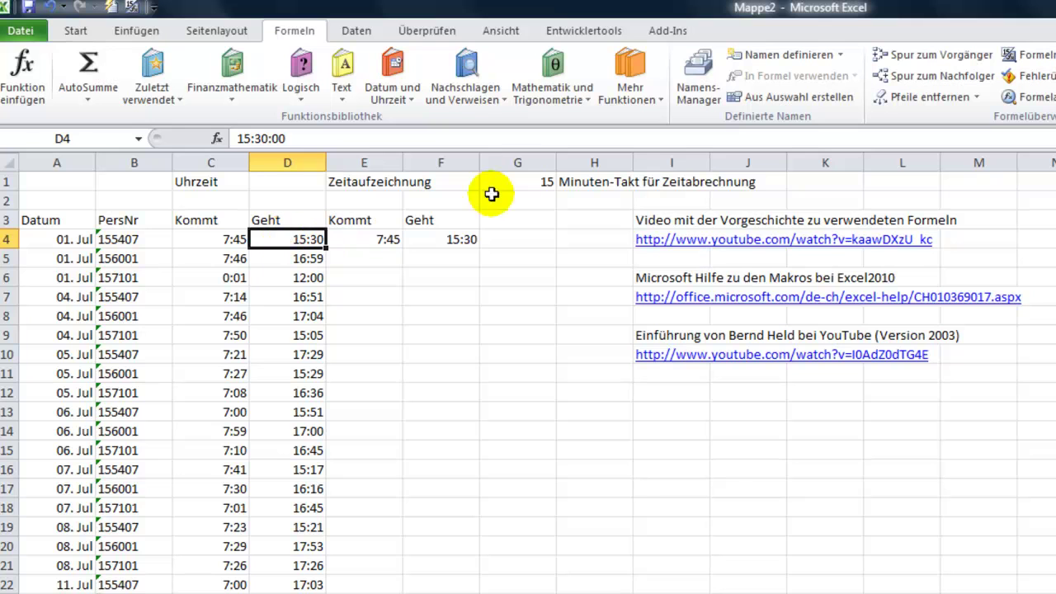
# Name the minute-interval cell G1 ZeittaktInMinuten using the Name Box.
pyautogui.click(529, 185)
pyautogui.click(530, 184)
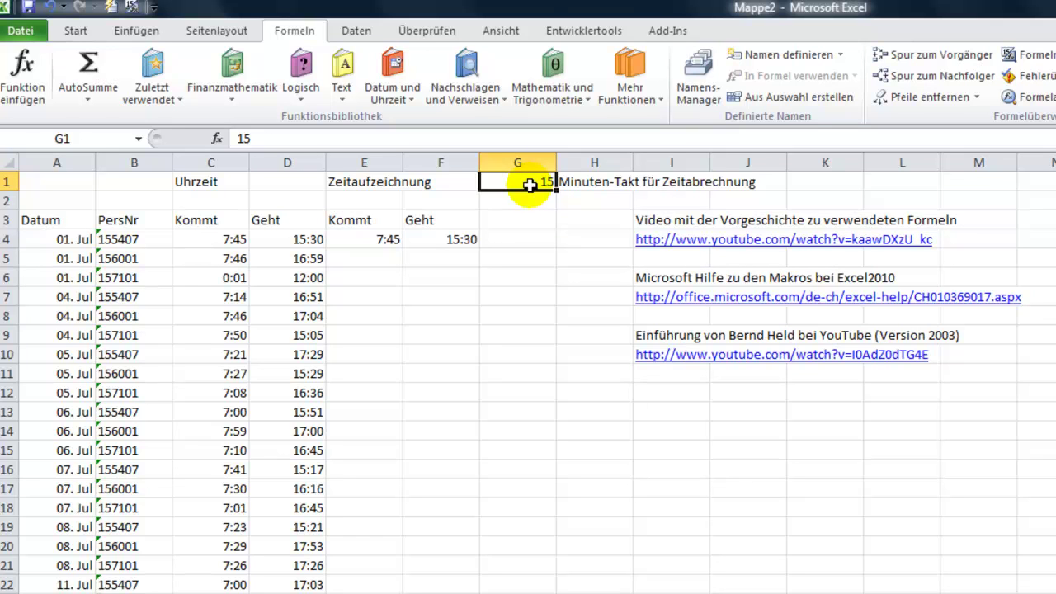
pyautogui.click(519, 181)
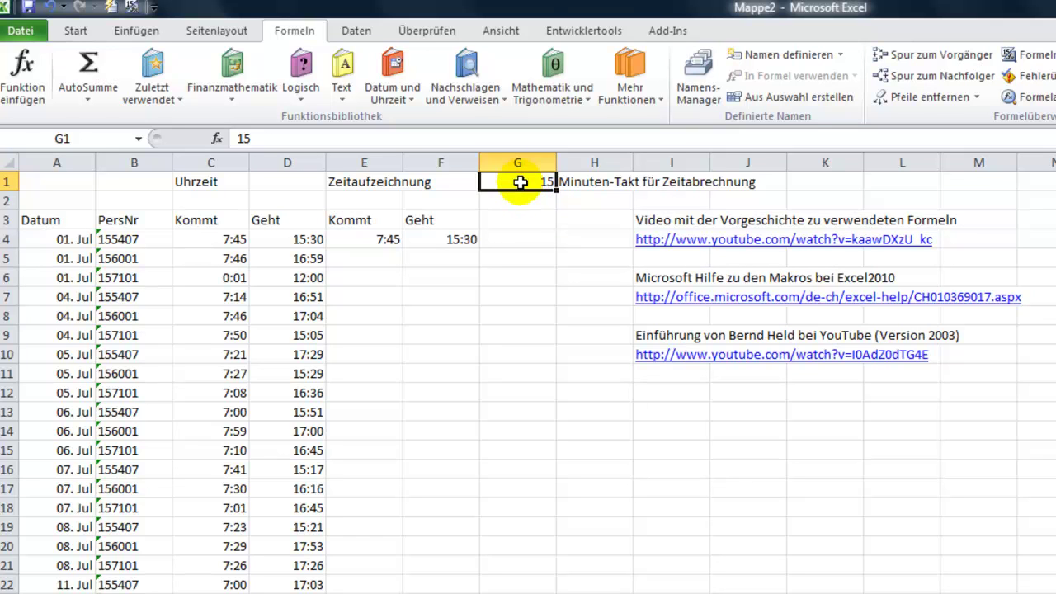
pyautogui.click(105, 137)
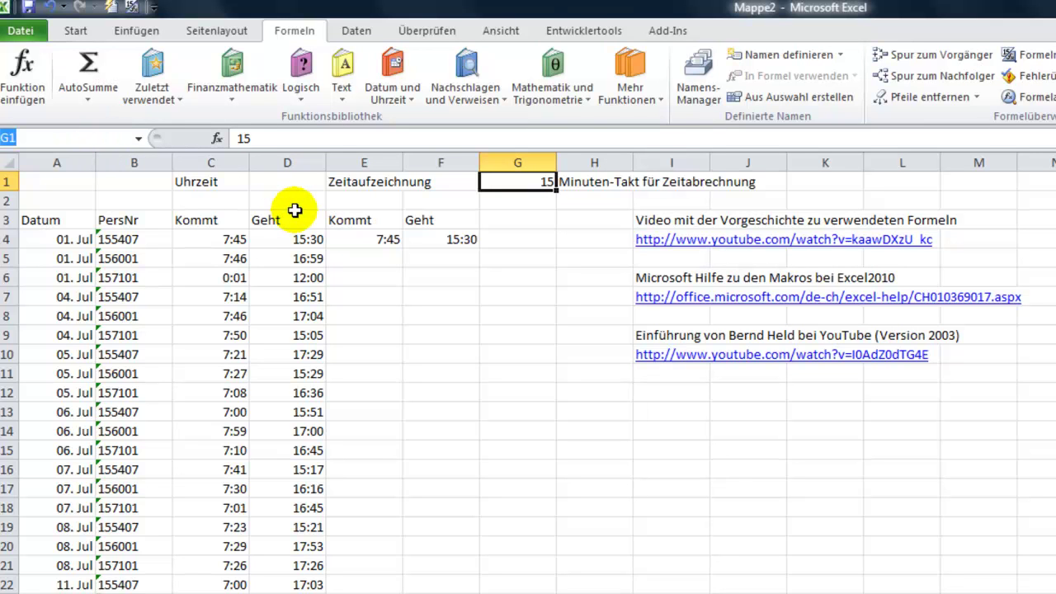
pyautogui.write('ZeittaktInMinuten')
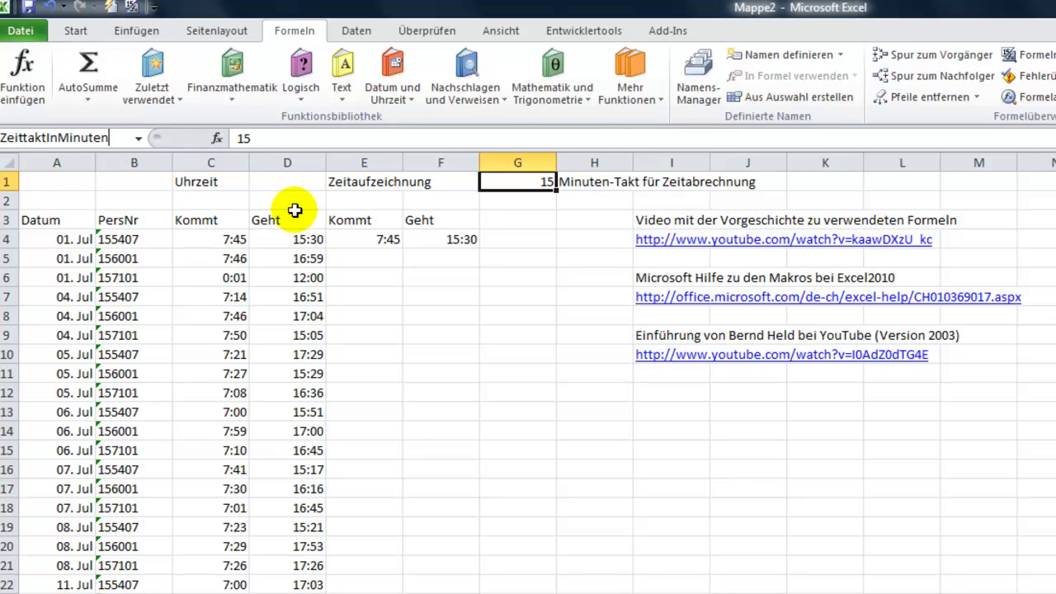
pyautogui.press('Return')
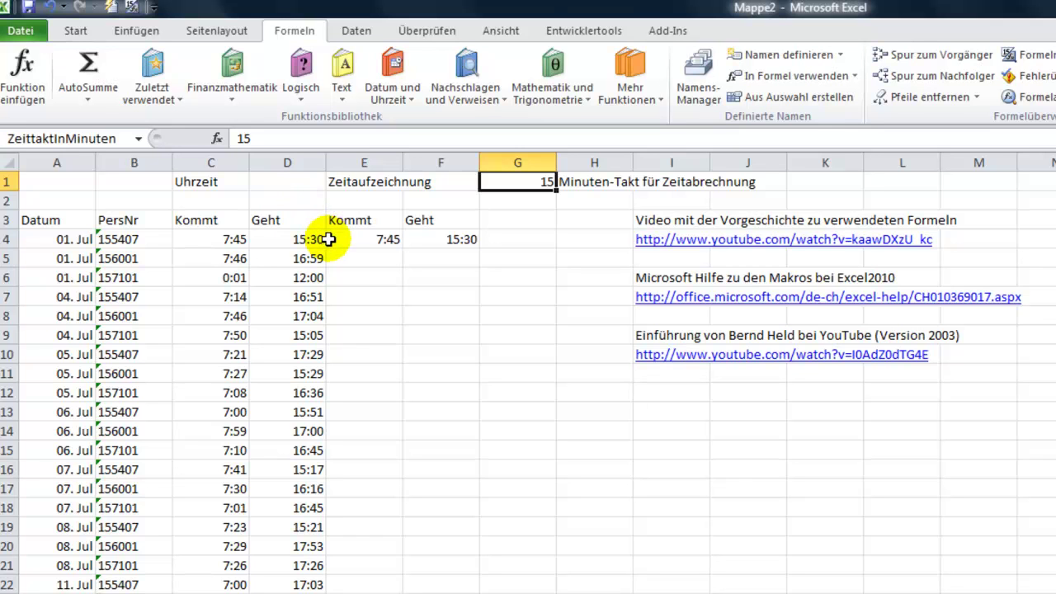
# Name C4 UhrzeitDesKommens and D4 UhrzeitDesGehens.
pyautogui.click(237, 240)
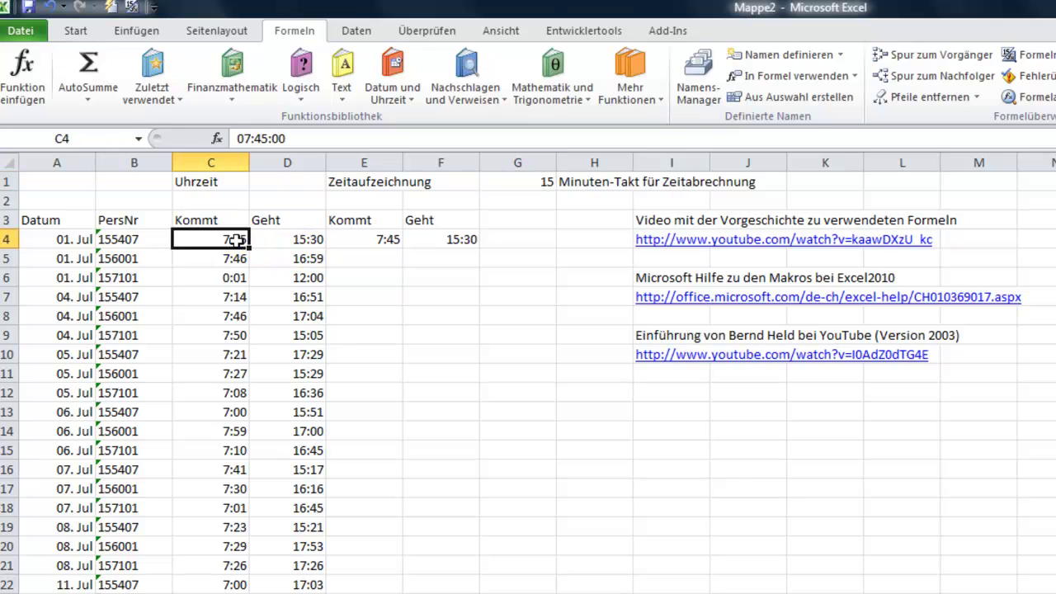
pyautogui.click(79, 134)
pyautogui.write('UhrzeitDesKommens')
pyautogui.press('Return')
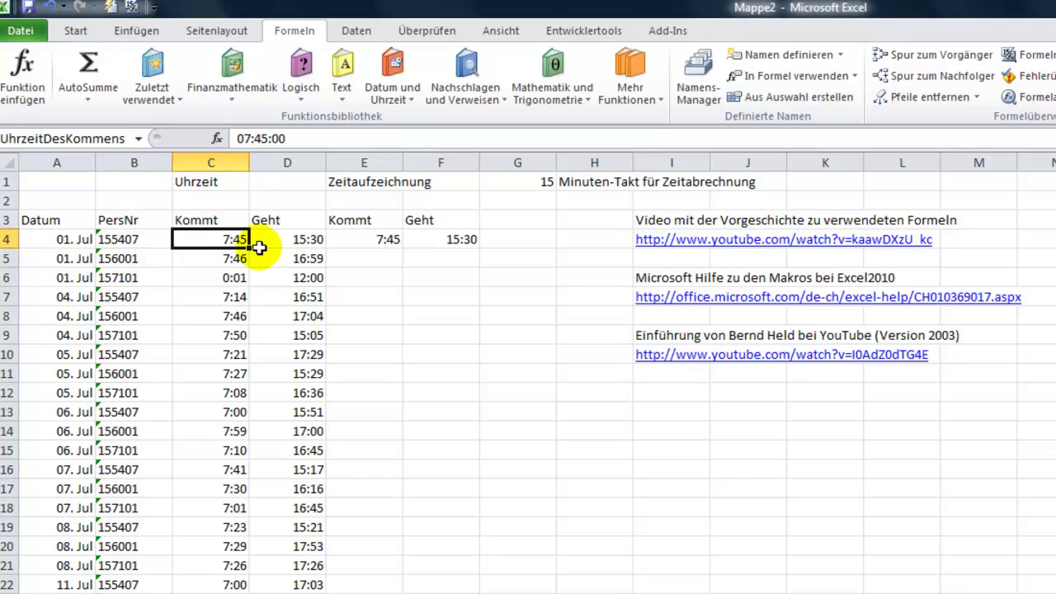
pyautogui.click(263, 239)
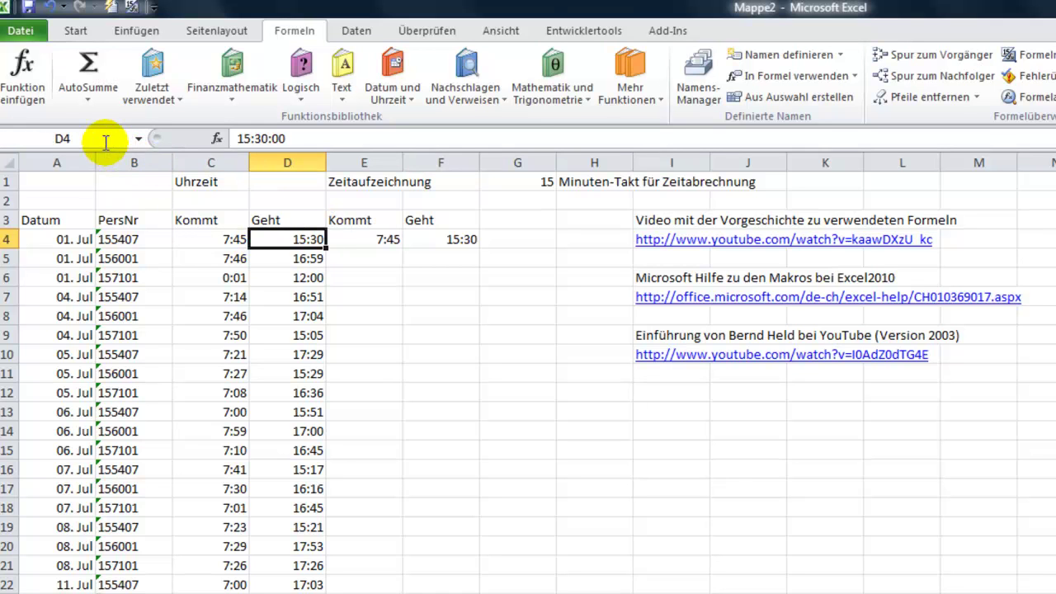
pyautogui.click(104, 137)
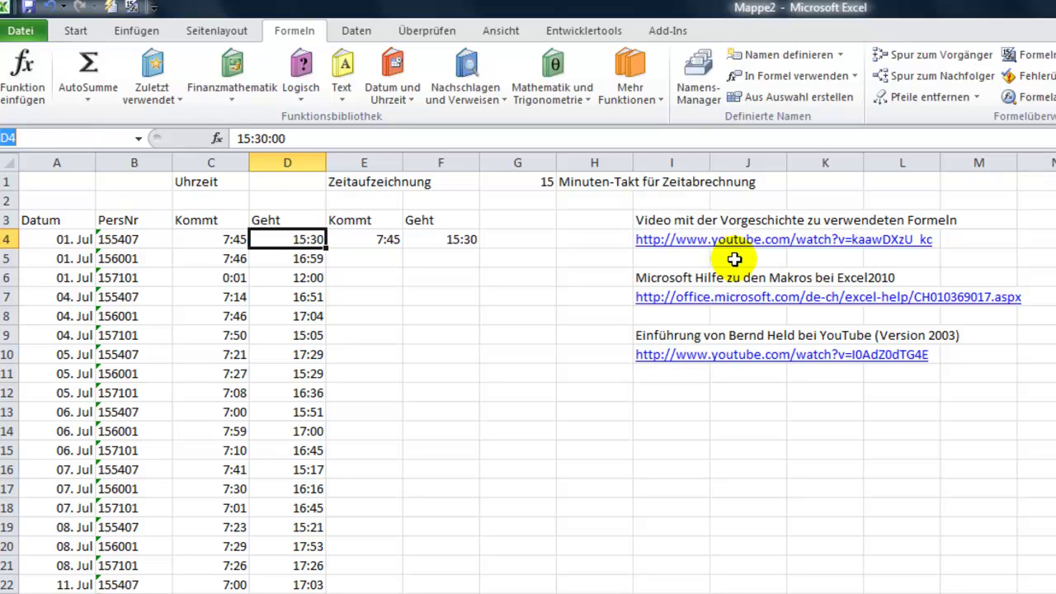
pyautogui.write('UhrzeitDesGehens')
pyautogui.press('Return')
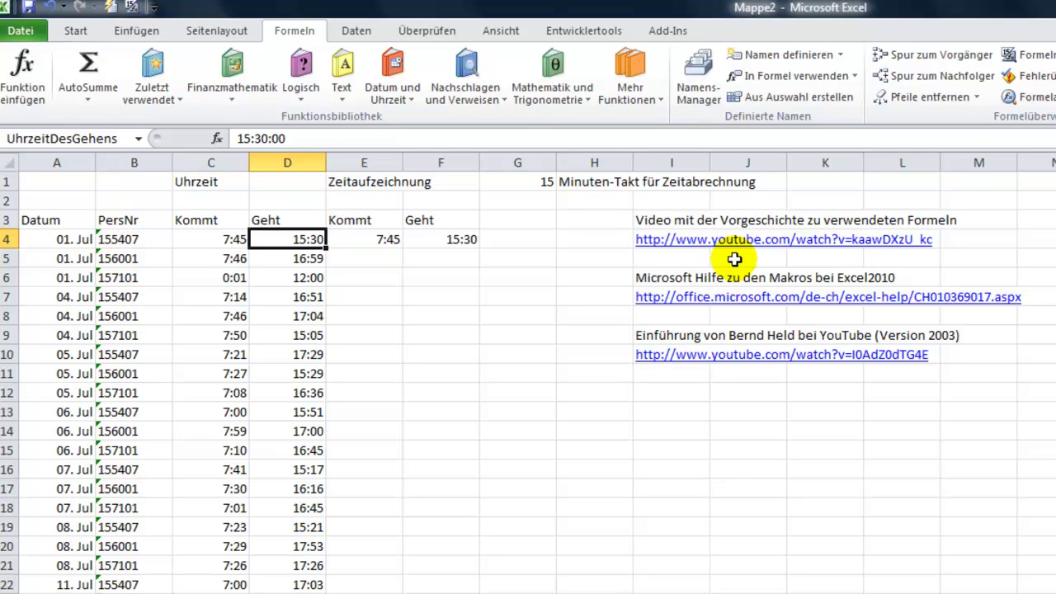
# Check the three defined names in the Name Box dropdown list.
pyautogui.click(395, 334)
pyautogui.click(139, 138)
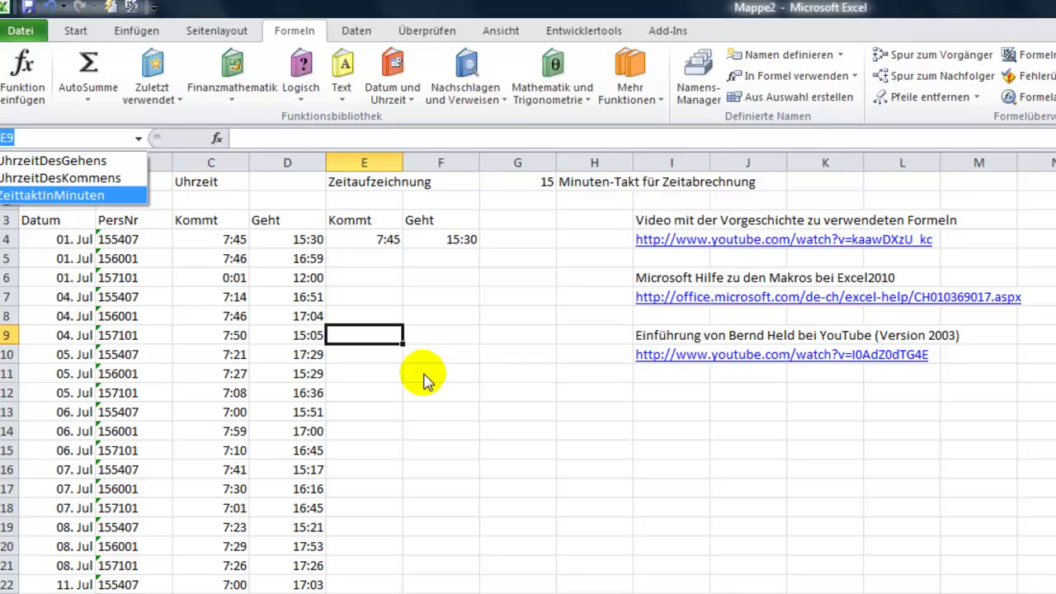
pyautogui.click(364, 240)
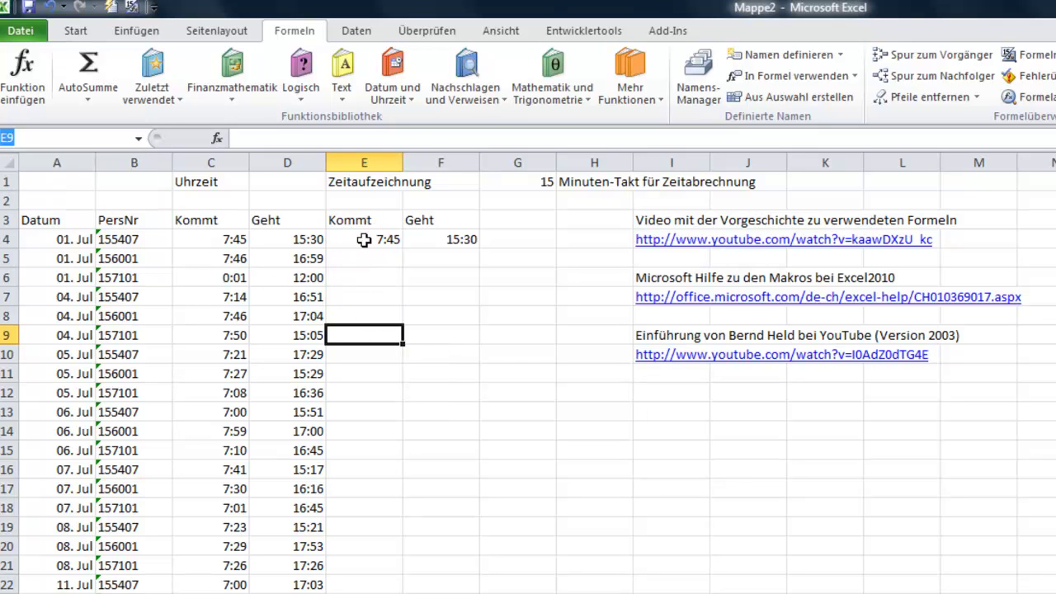
# Compare the E4 and F4 formulas and start editing F4's STUNDE/GANZZAHL Geht formula.
pyautogui.click(364, 240)
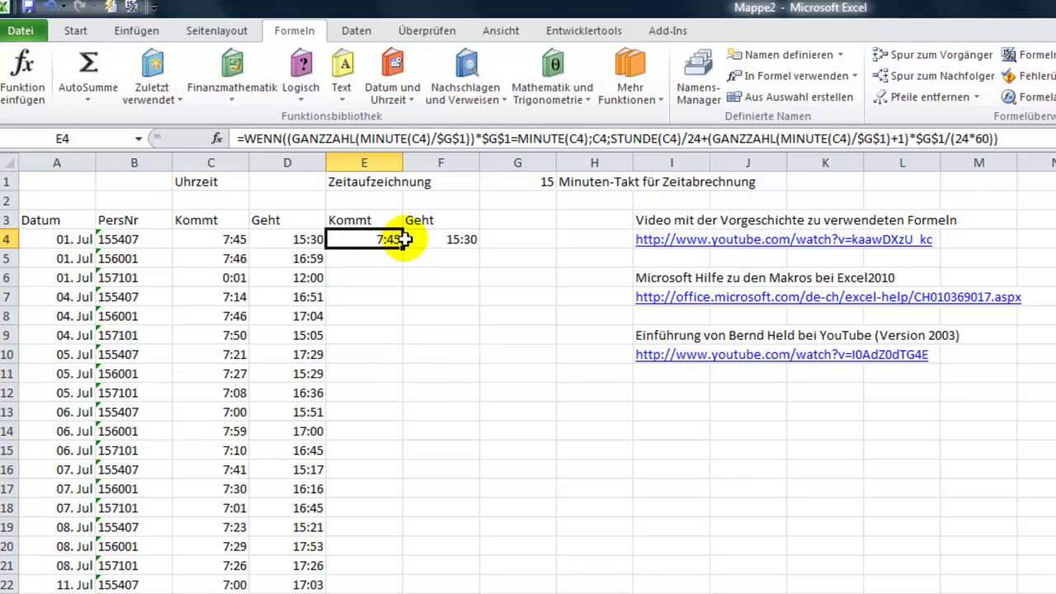
pyautogui.click(436, 239)
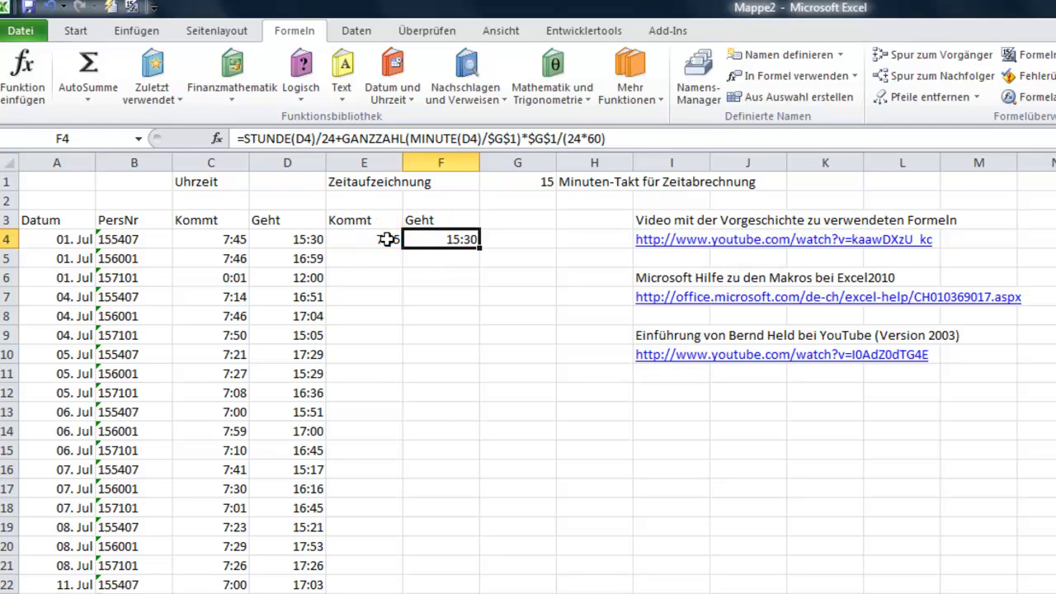
pyautogui.click(389, 238)
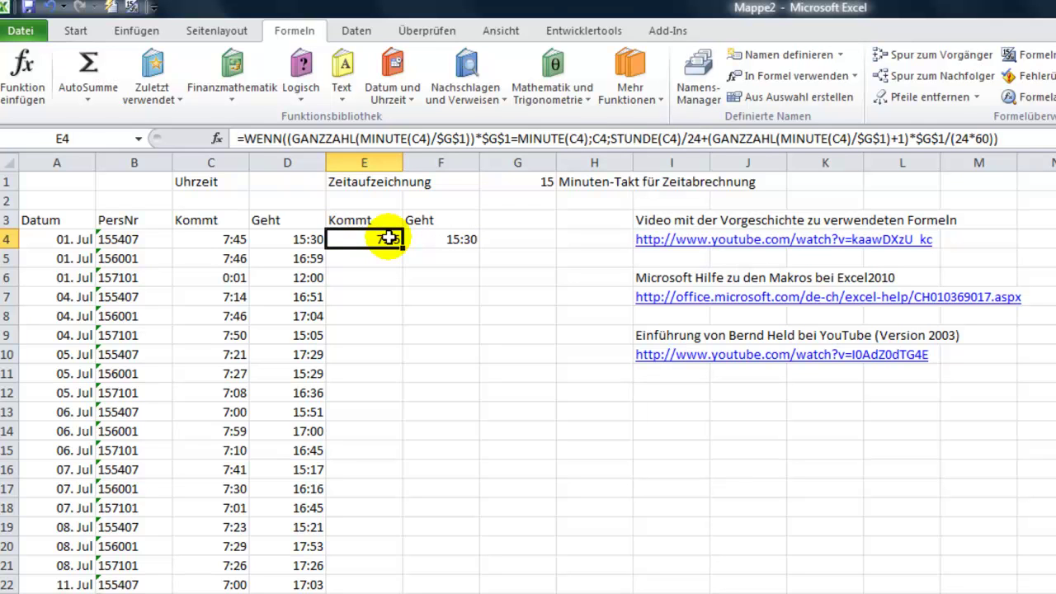
pyautogui.click(460, 239)
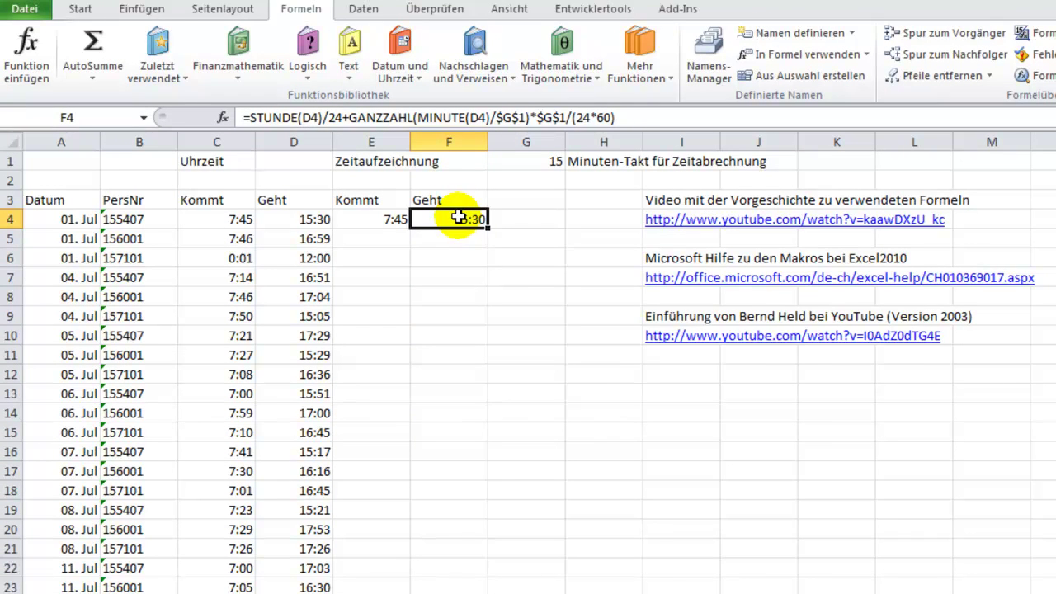
pyautogui.click(311, 117)
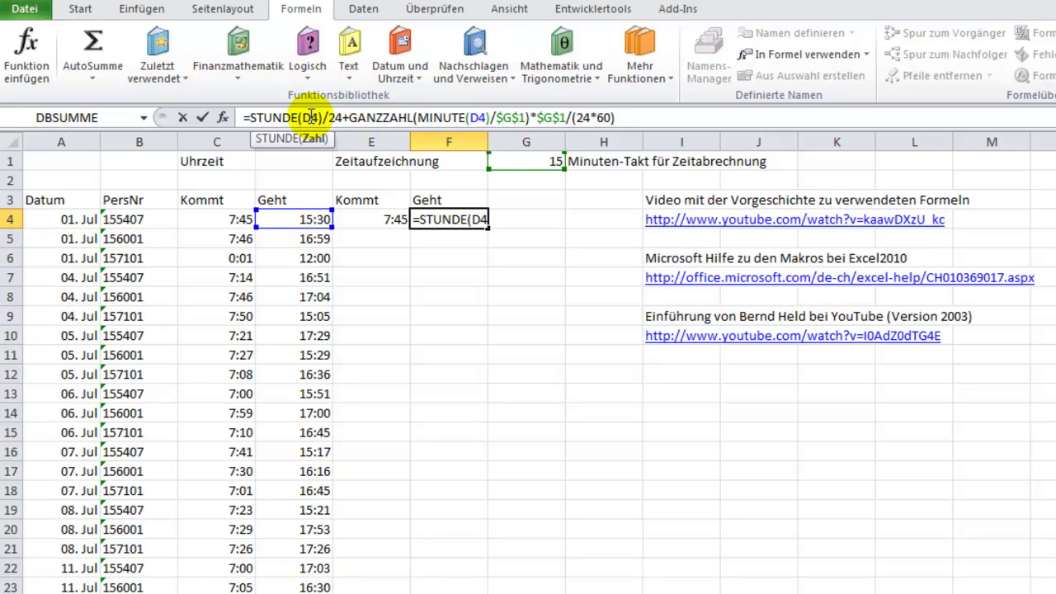
# Replace the D4 references inside STUNDE and MINUTE with UhrzeitDesGehens.
pyautogui.doubleClick(311, 118)
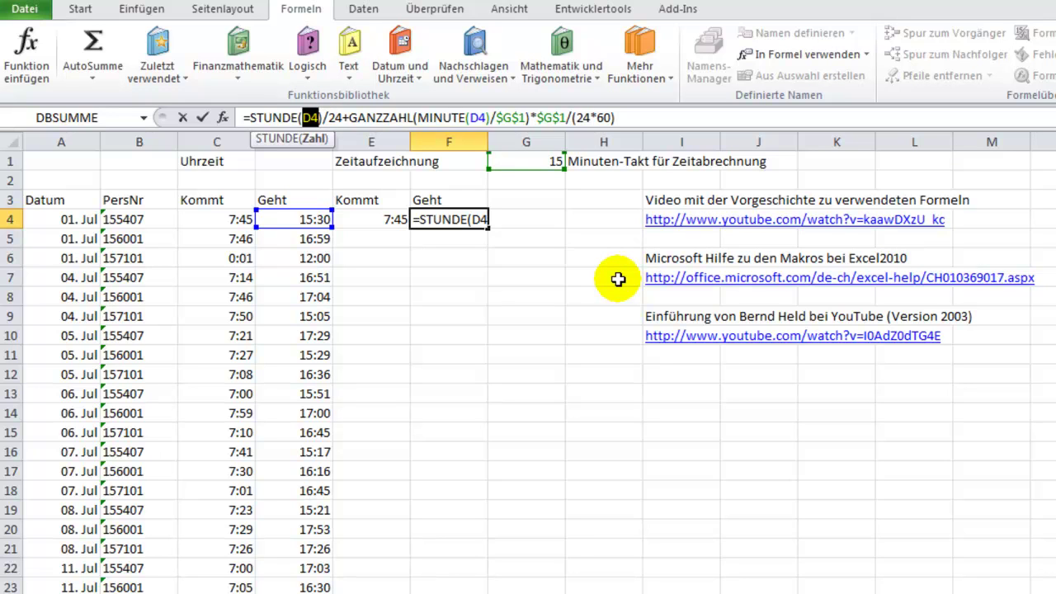
pyautogui.press('Delete')
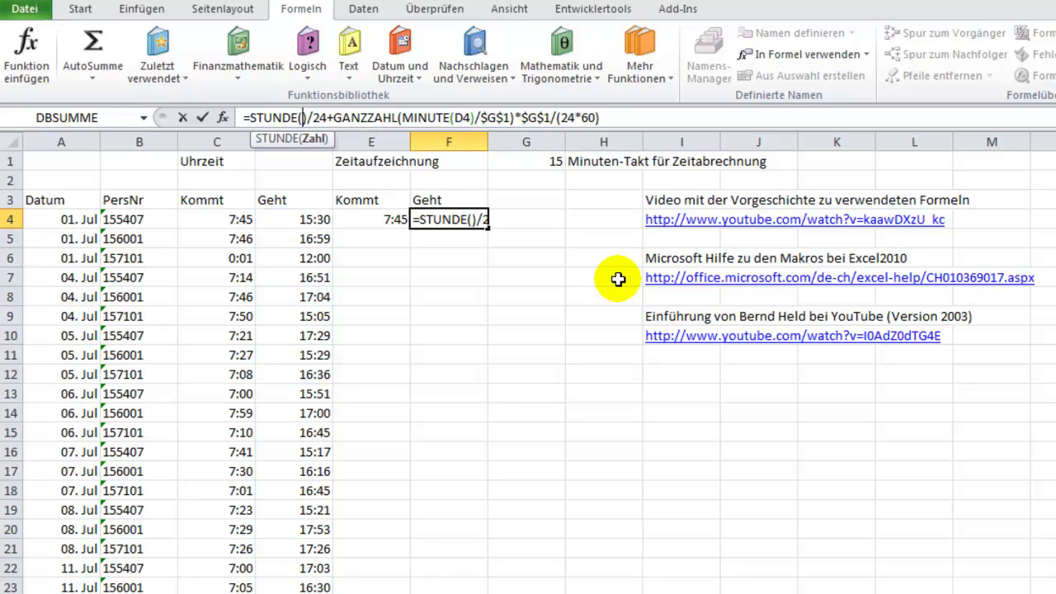
pyautogui.write('u')
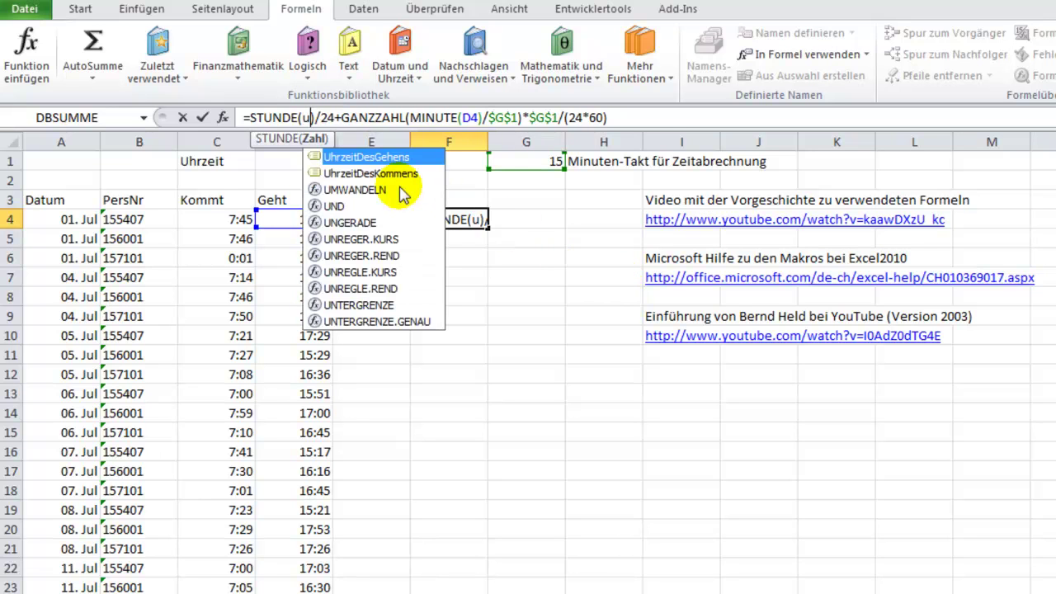
pyautogui.doubleClick(370, 157)
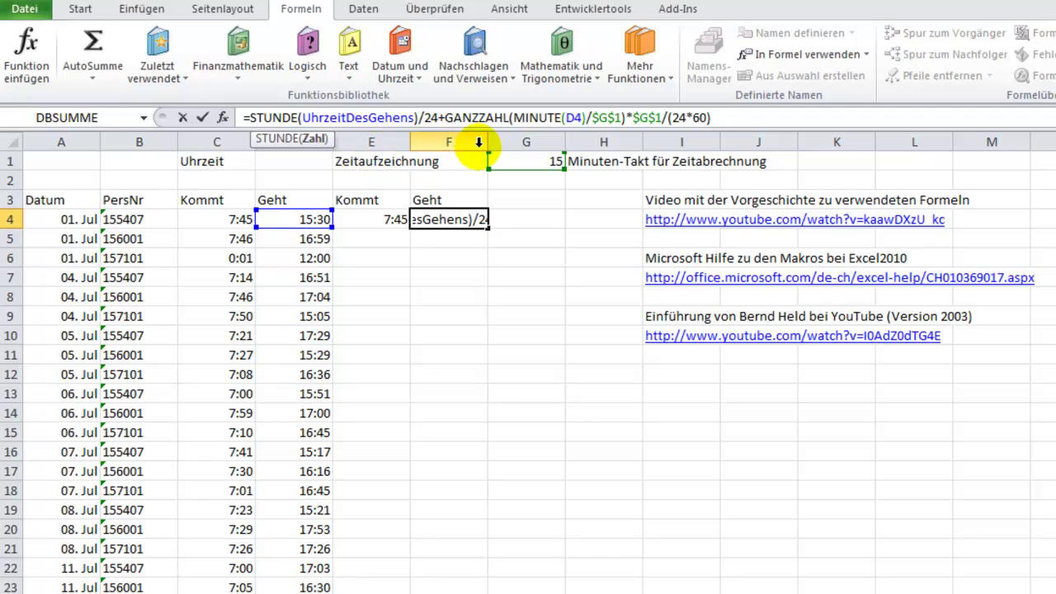
pyautogui.doubleClick(574, 118)
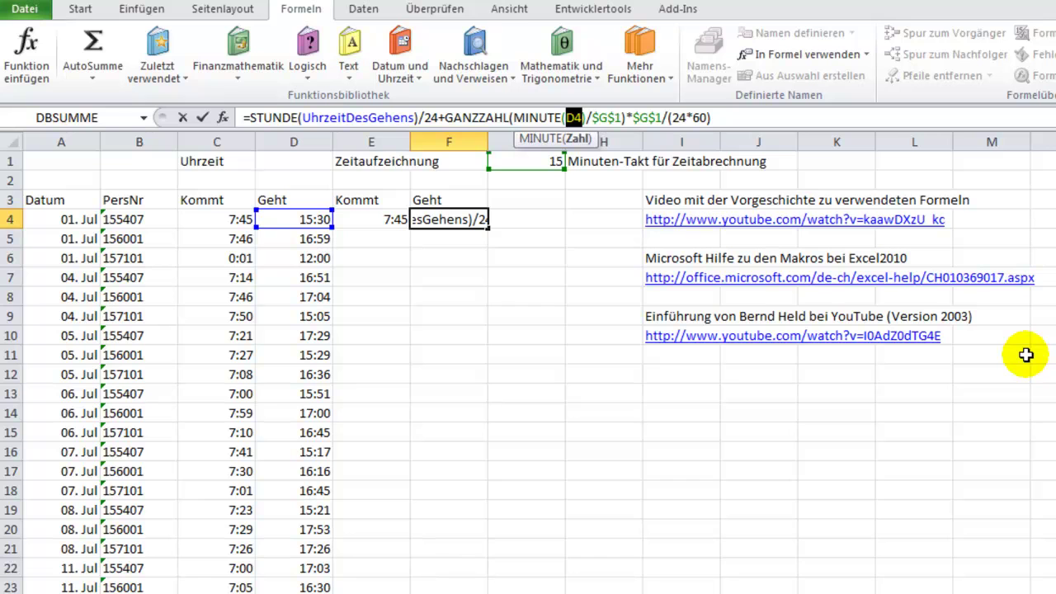
pyautogui.write('u')
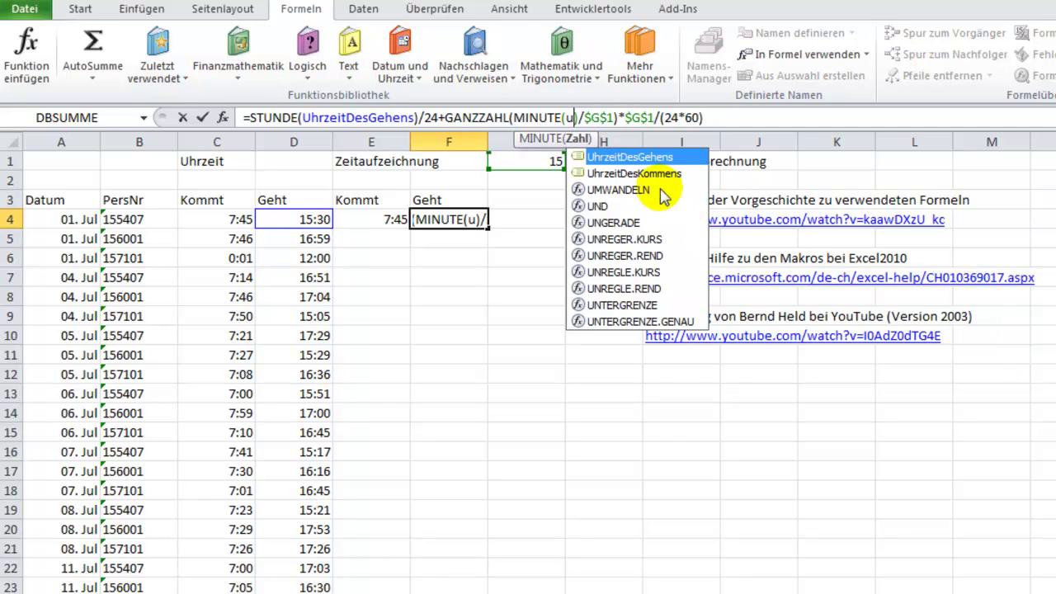
pyautogui.doubleClick(632, 157)
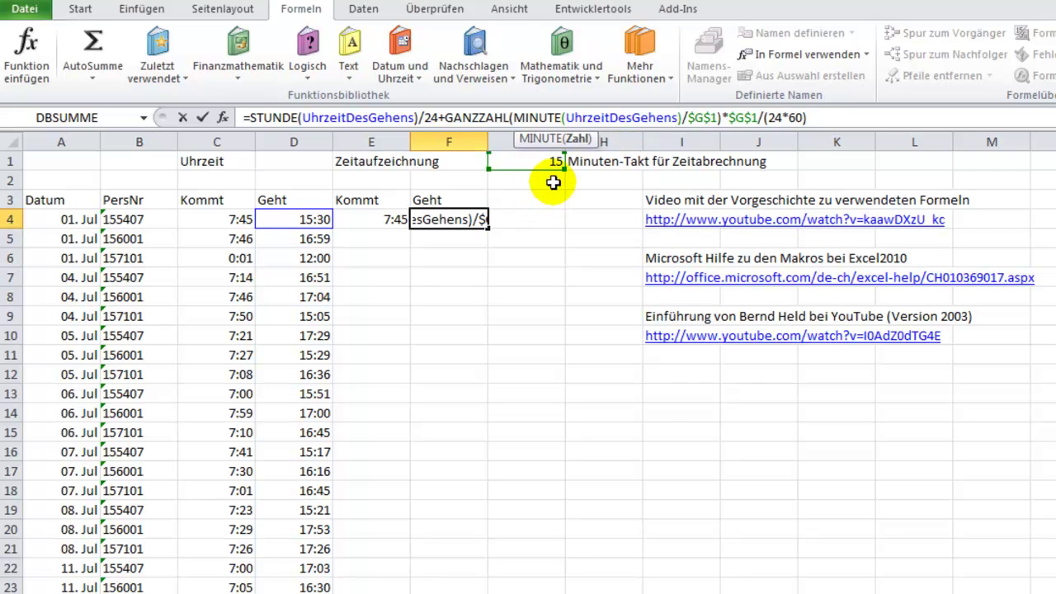
# Replace both $G$1 references with ZeittaktInMinuten and commit the F4 formula.
pyautogui.doubleClick(701, 118)
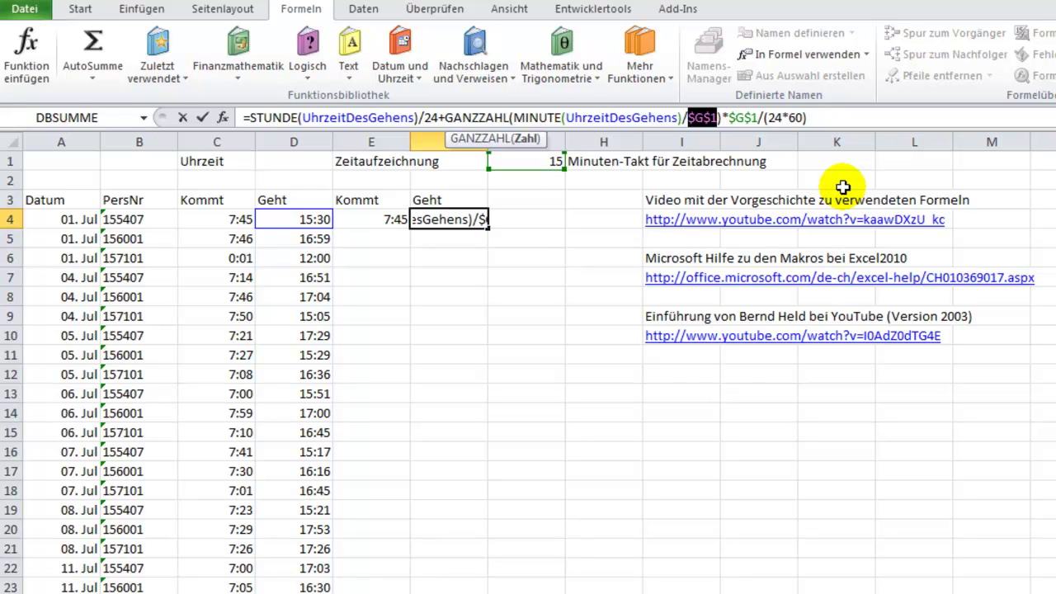
pyautogui.press('Delete')
pyautogui.write('z')
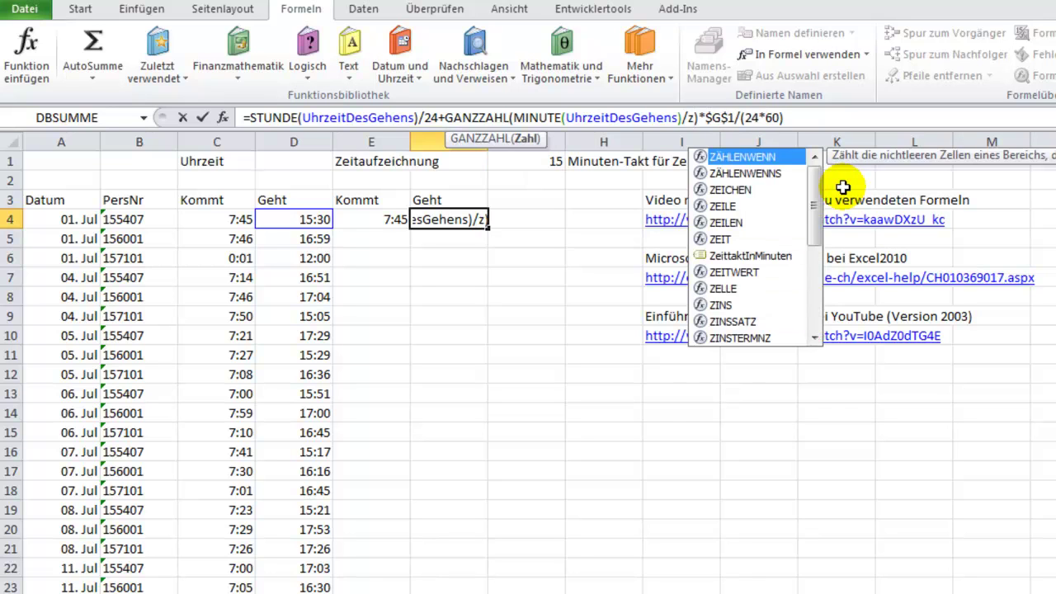
pyautogui.click(738, 257)
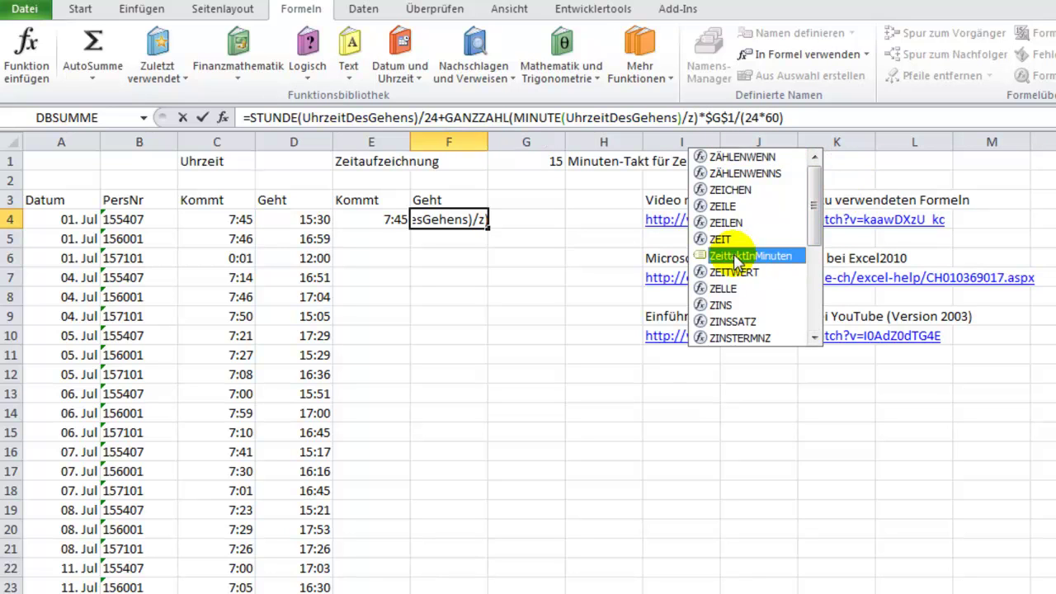
pyautogui.doubleClick(737, 257)
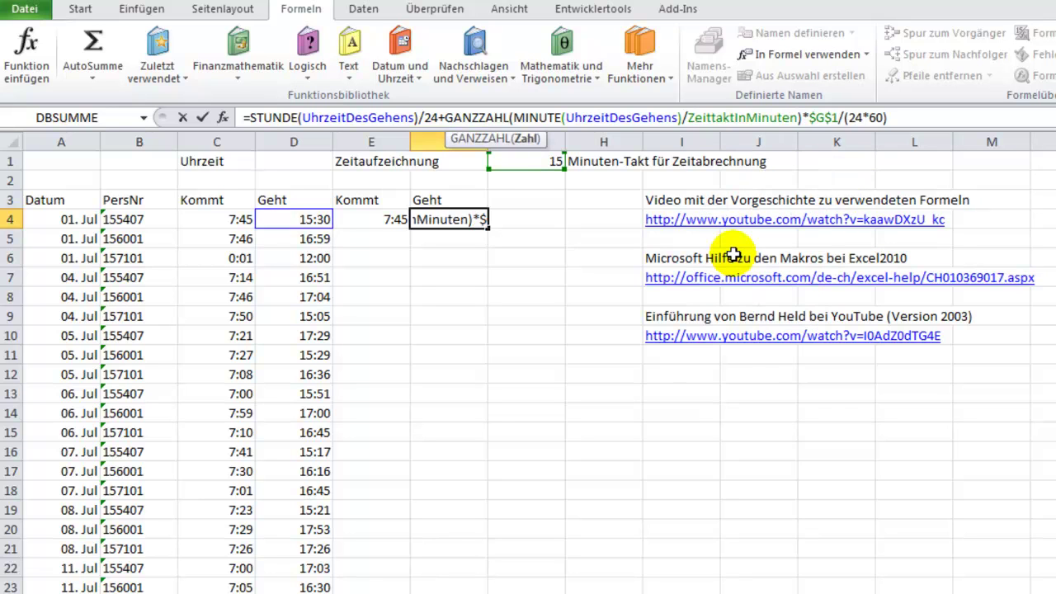
pyautogui.doubleClick(822, 118)
pyautogui.write('z')
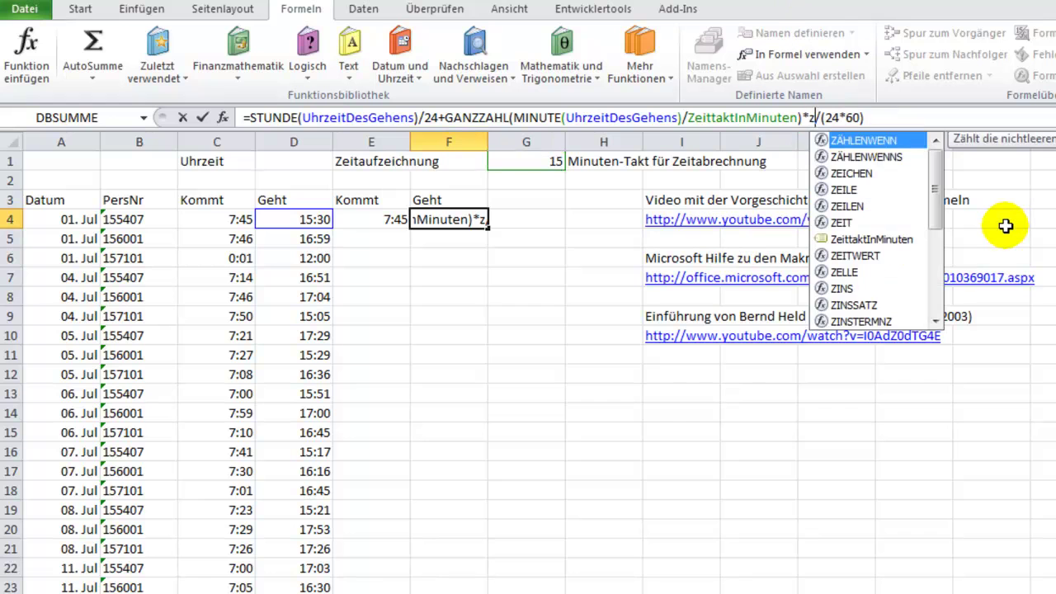
pyautogui.doubleClick(864, 239)
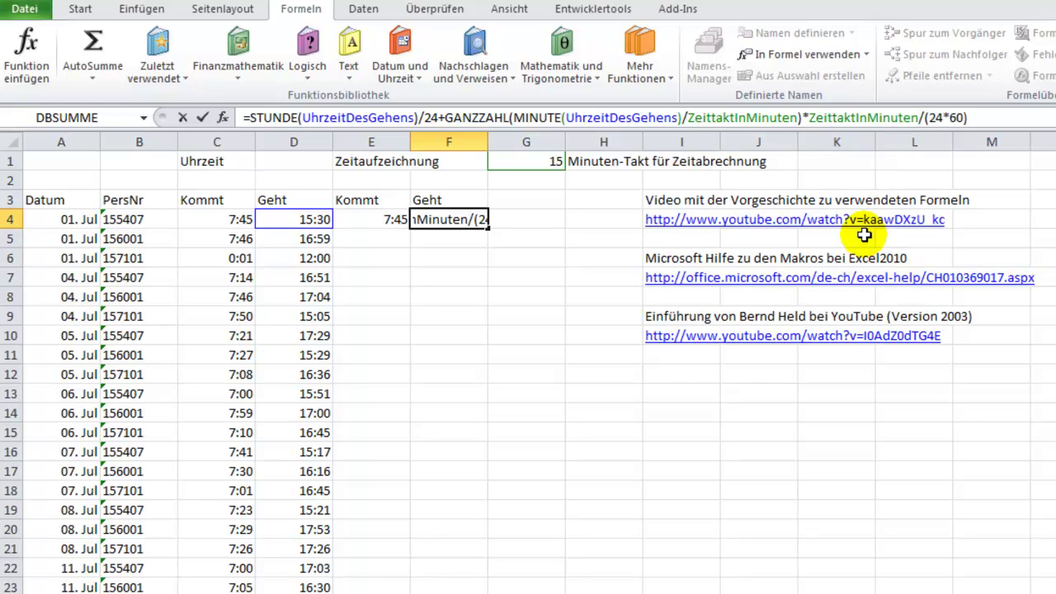
pyautogui.press('Return')
pyautogui.click(441, 220)
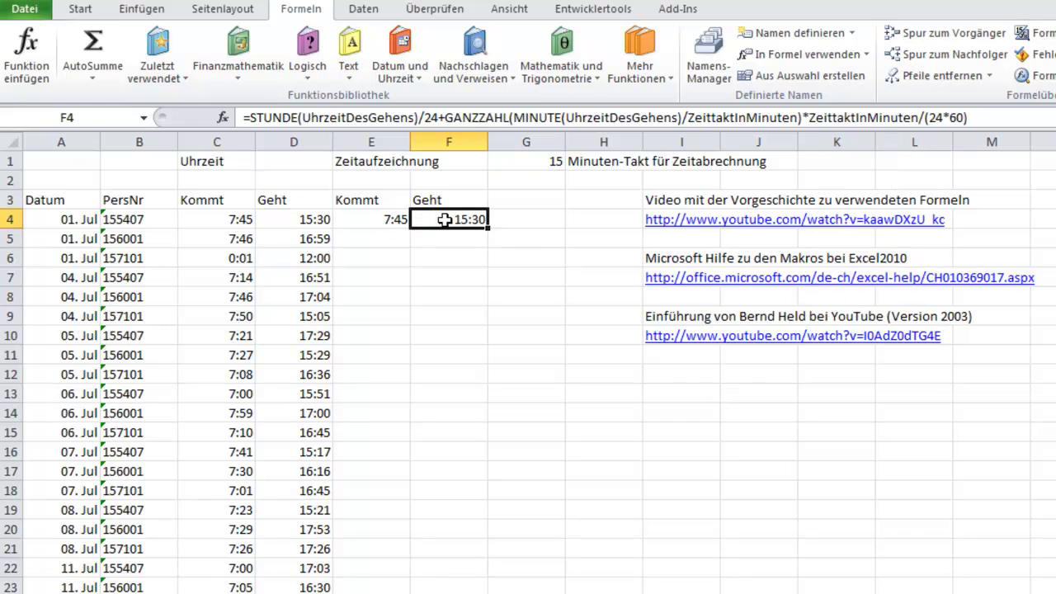
pyautogui.click(534, 121)
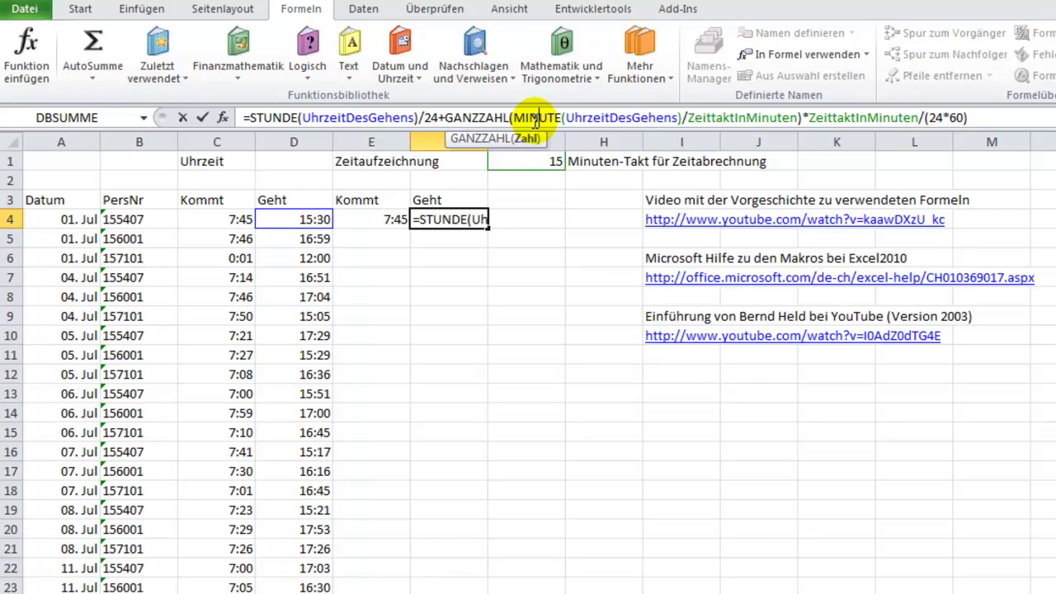
# In E4's WENN formula, replace every C4 reference with UhrzeitDesKommens.
pyautogui.hotkey('ctrl', 'Return')
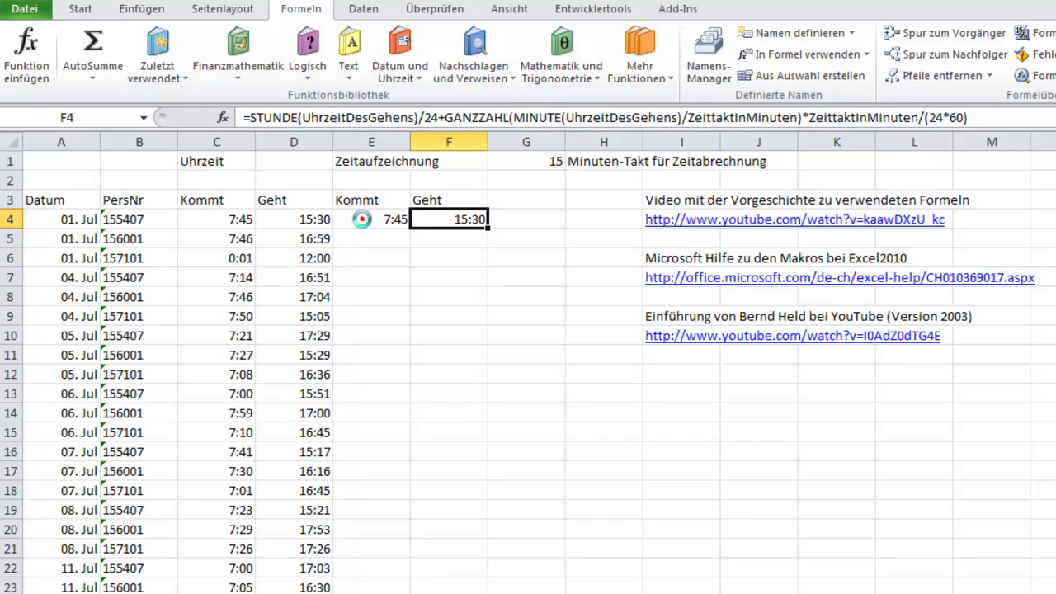
pyautogui.click(361, 219)
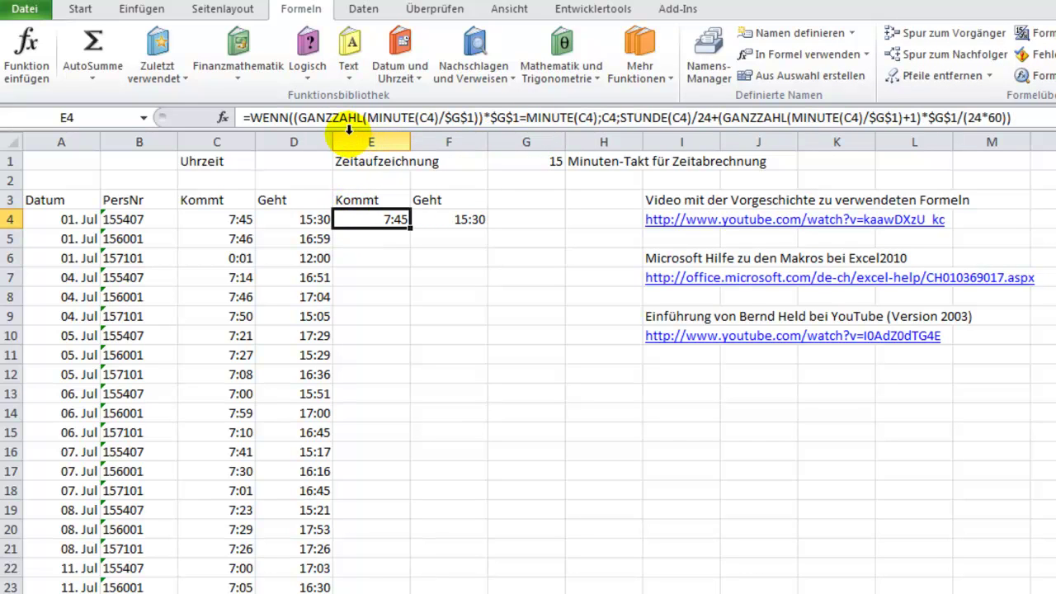
pyautogui.click(437, 120)
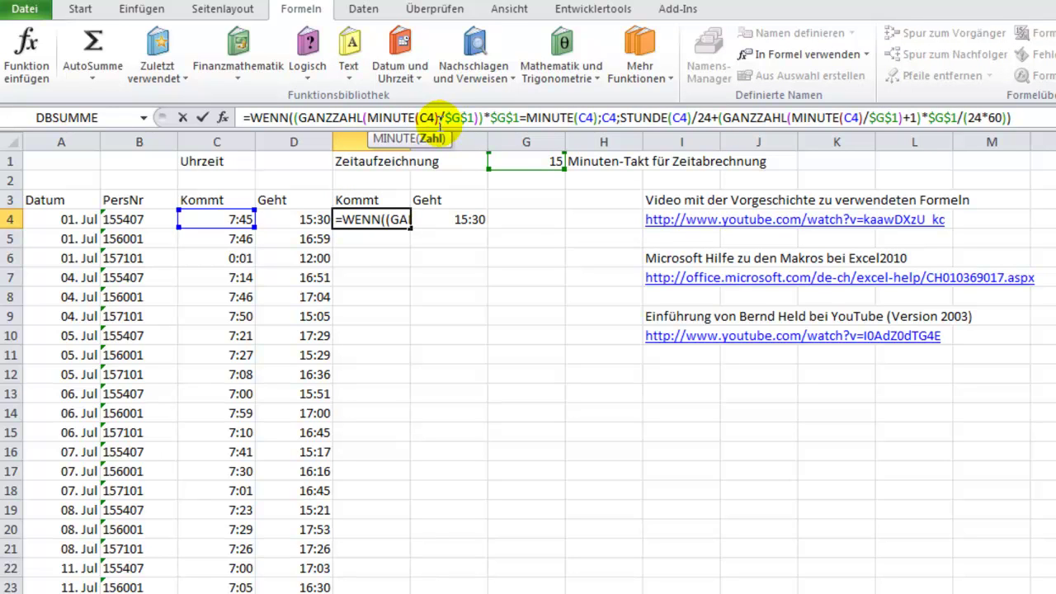
pyautogui.click(427, 116)
pyautogui.moveTo(428, 116); pyautogui.dragTo(440, 121)
pyautogui.press('BackSpace')
pyautogui.press('BackSpace')
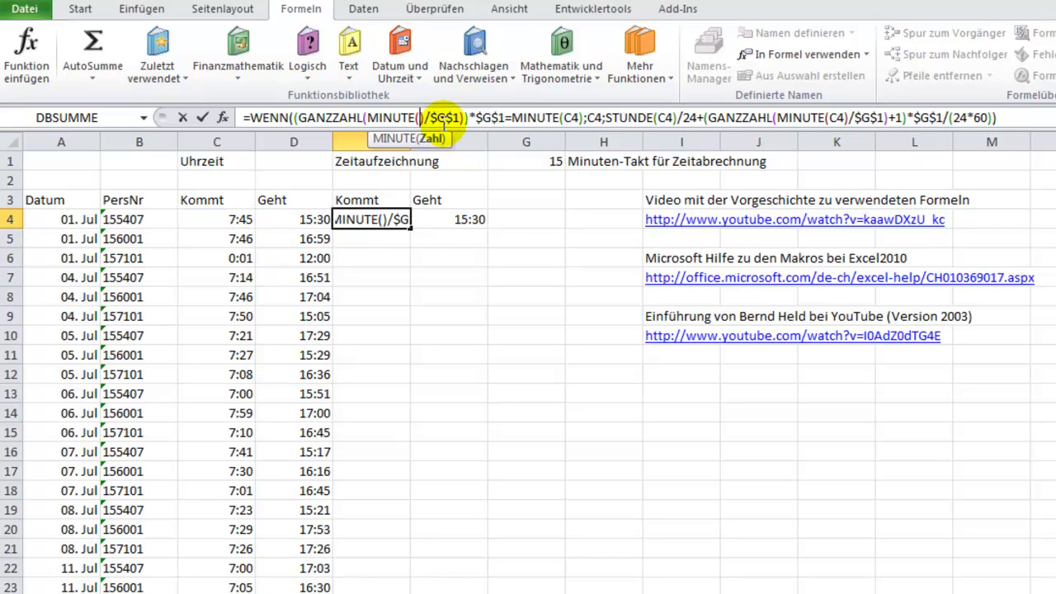
pyautogui.write('u')
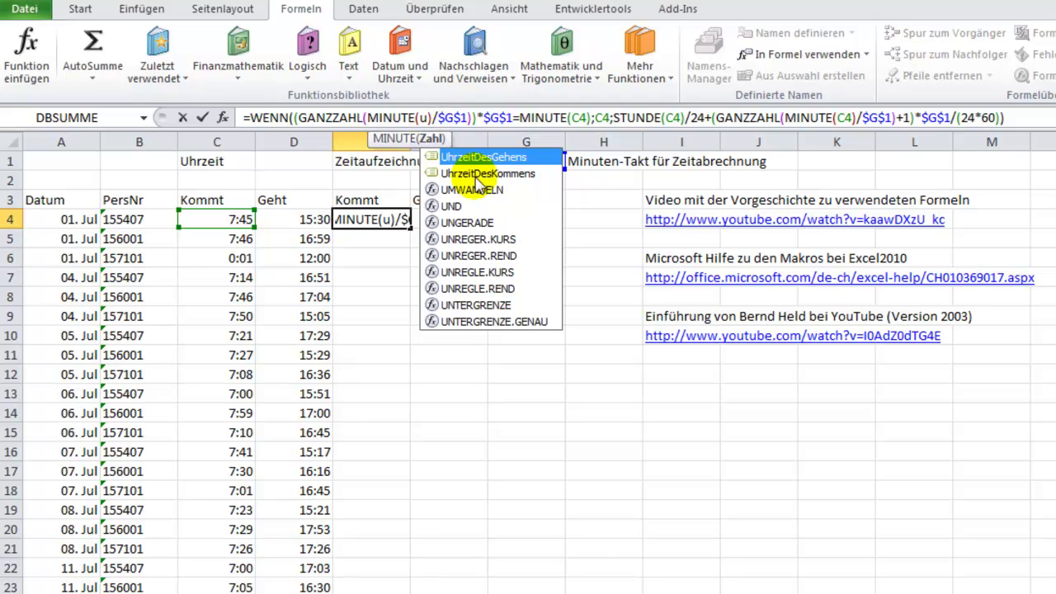
pyautogui.doubleClick(487, 174)
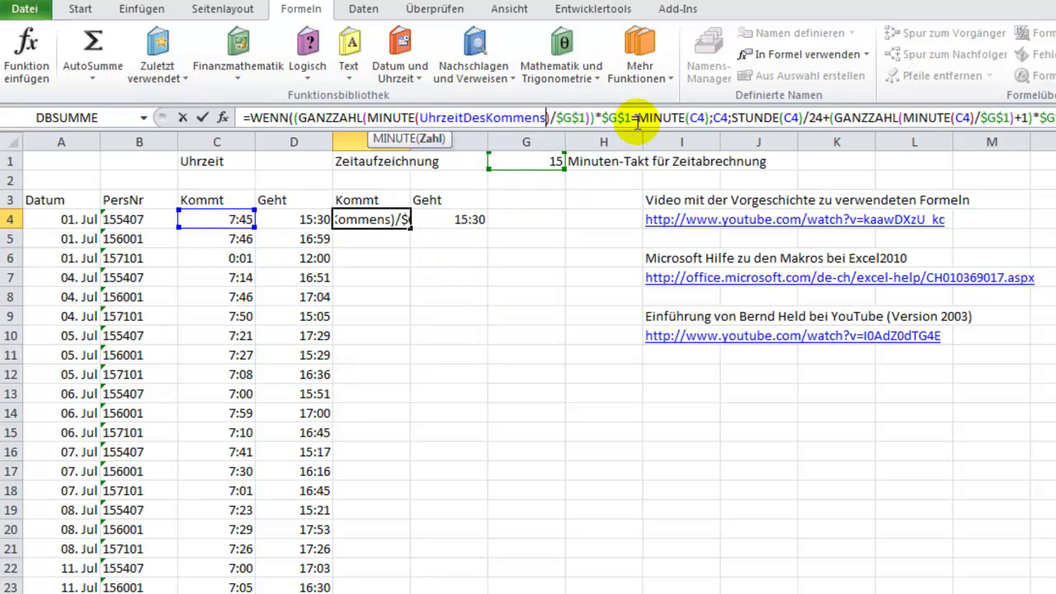
pyautogui.doubleClick(698, 117)
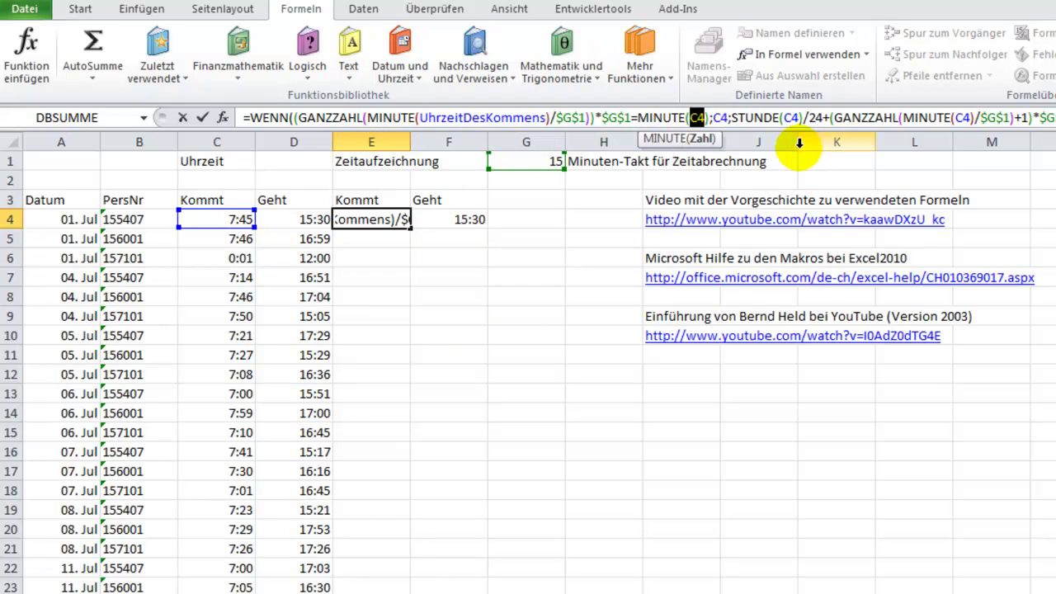
pyautogui.write('u')
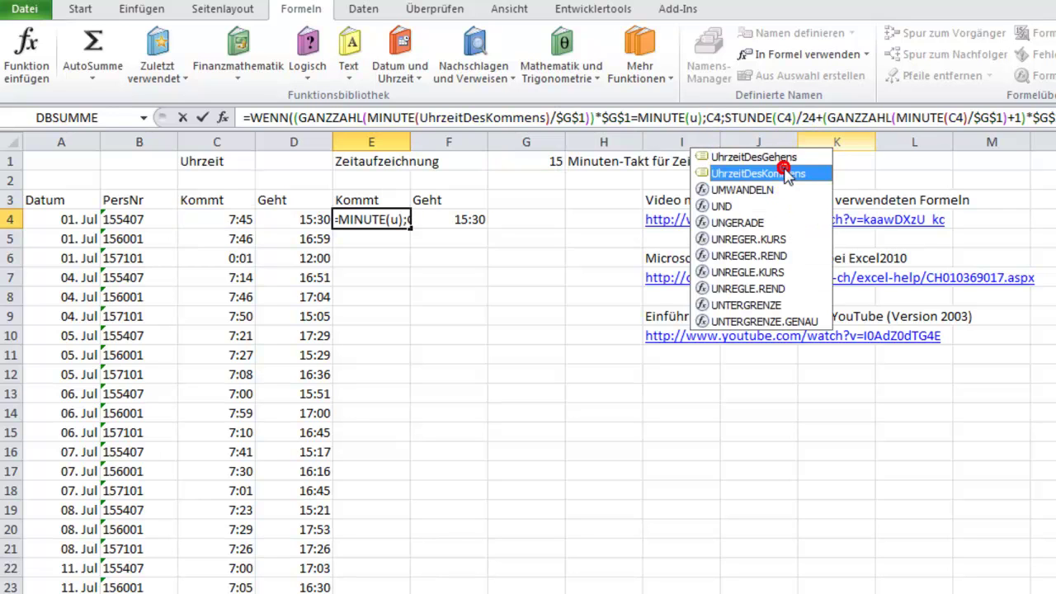
pyautogui.doubleClick(785, 176)
pyautogui.doubleClick(831, 117)
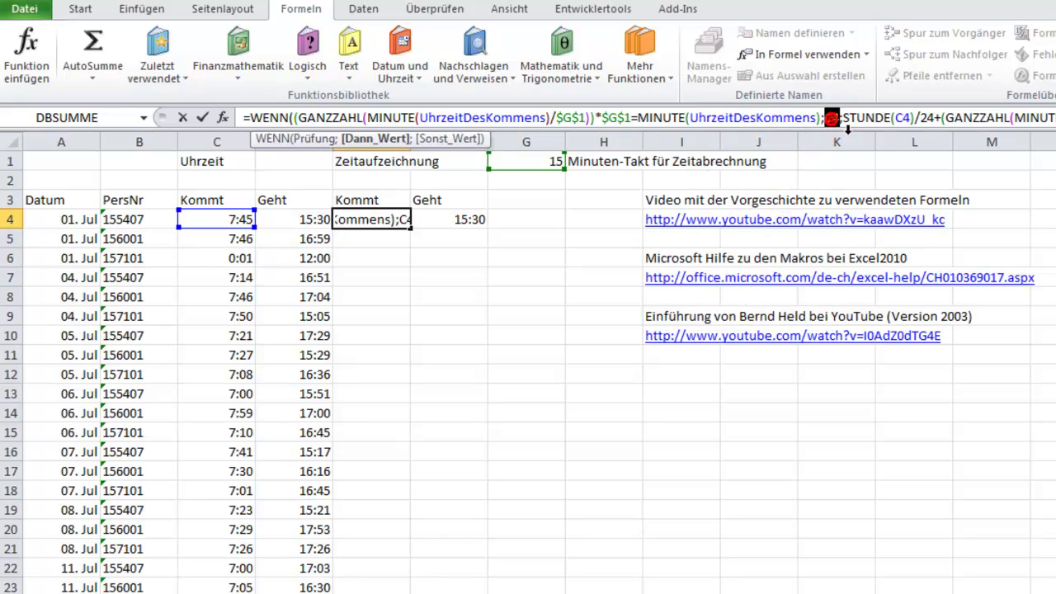
pyautogui.hotkey('ctrl', 'v')
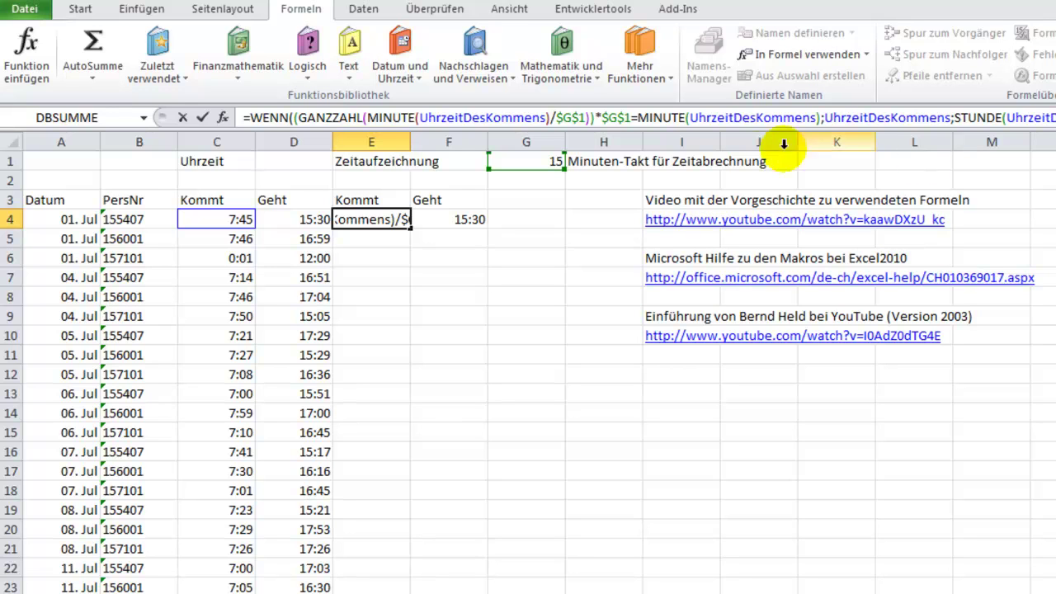
# Replace all three $G$1 references in E4 with ZeittaktInMinuten.
pyautogui.doubleClick(570, 117)
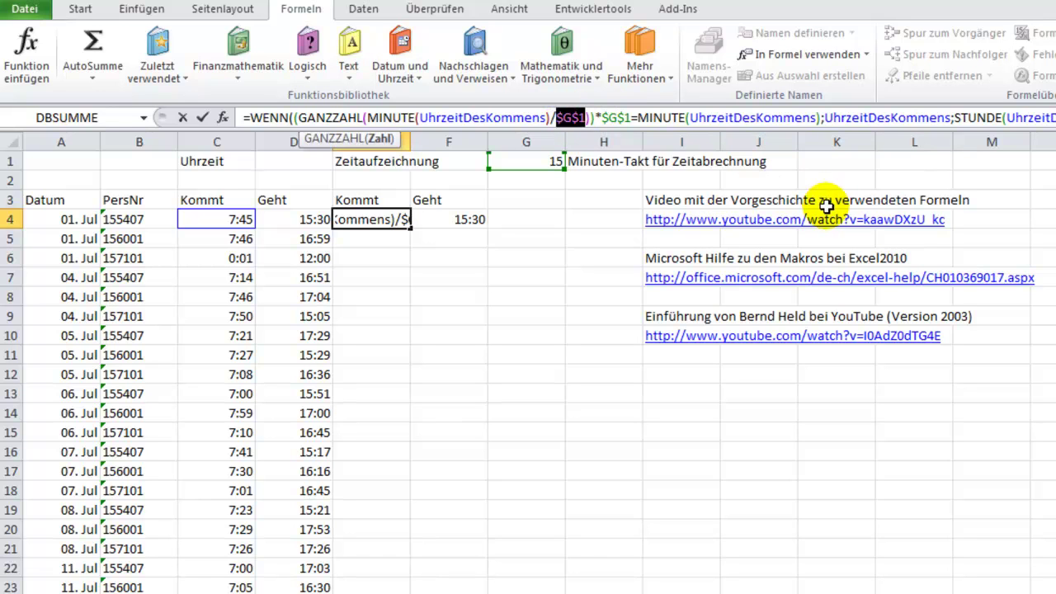
pyautogui.write('z')
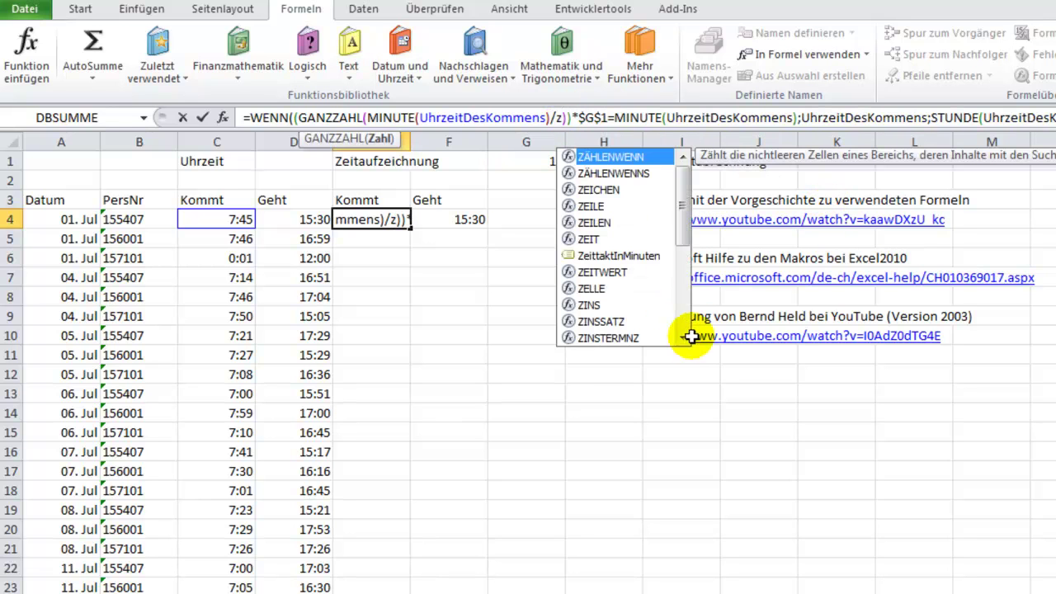
pyautogui.doubleClick(609, 255)
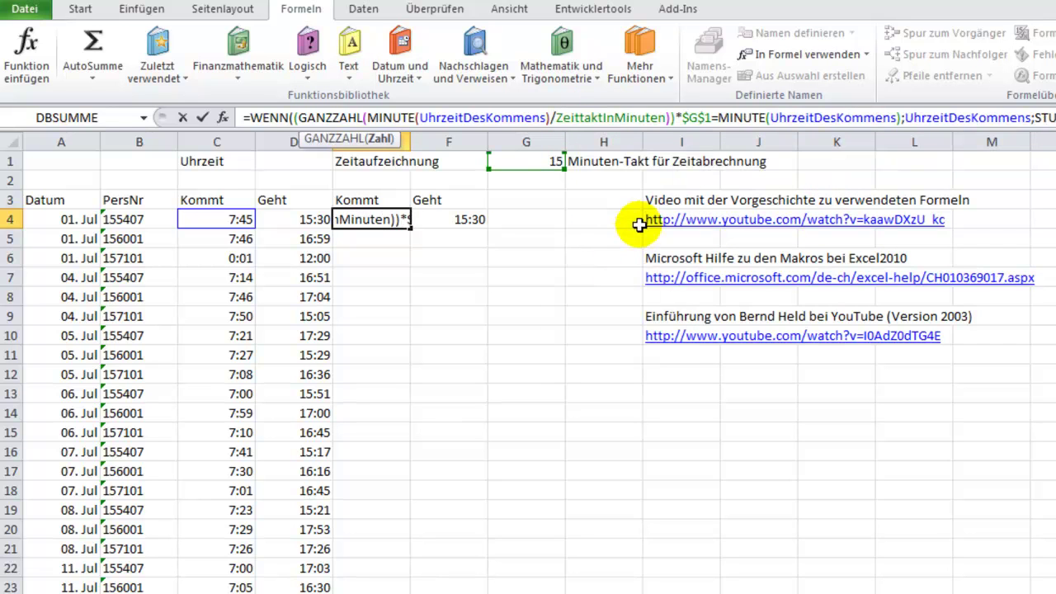
pyautogui.doubleClick(695, 117)
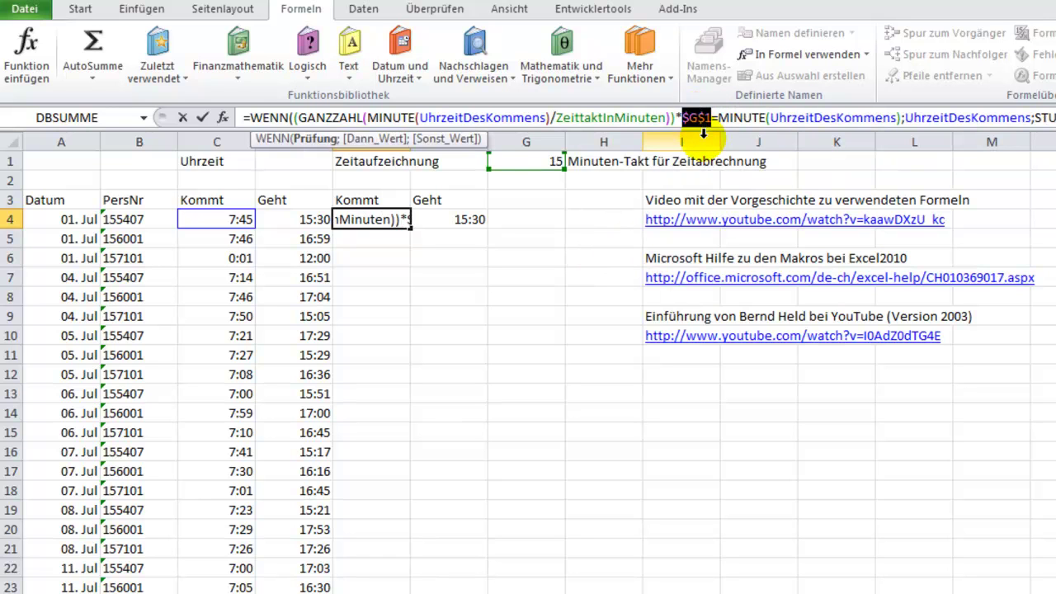
pyautogui.write('z')
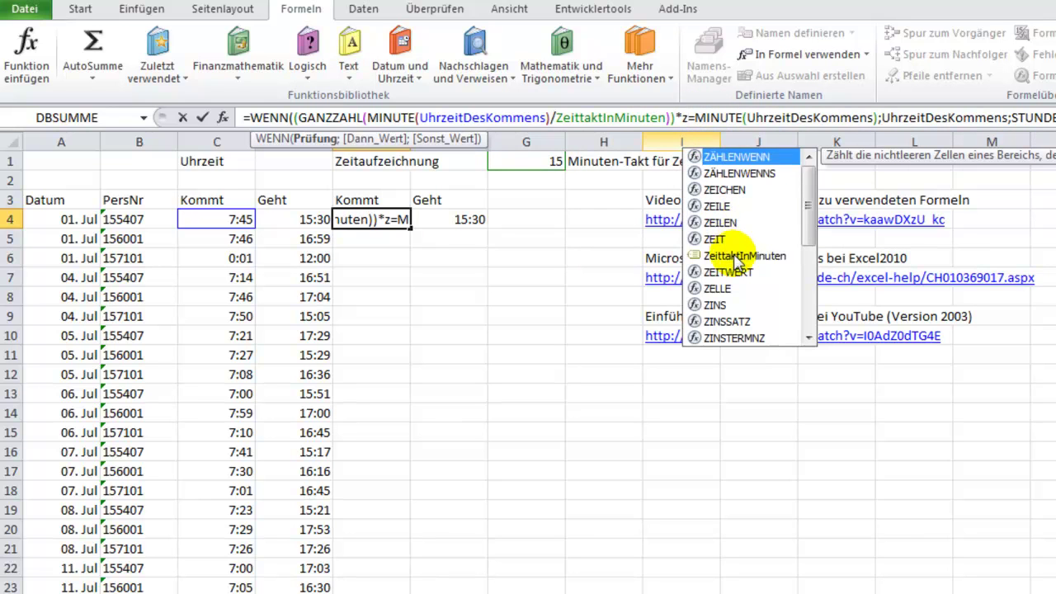
pyautogui.doubleClick(734, 254)
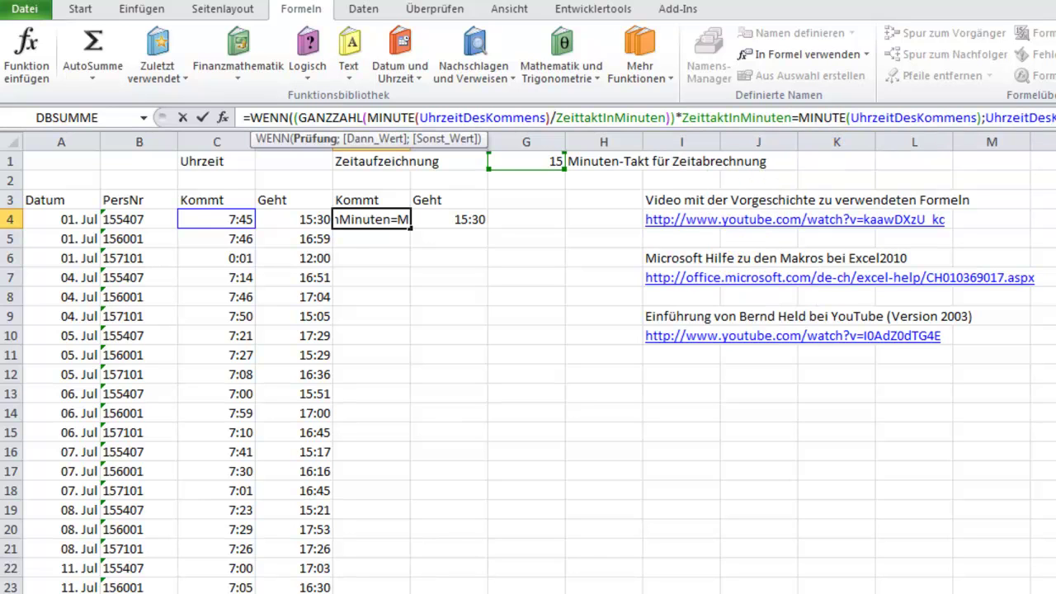
pyautogui.doubleClick(396, 137)
pyautogui.write('Z')
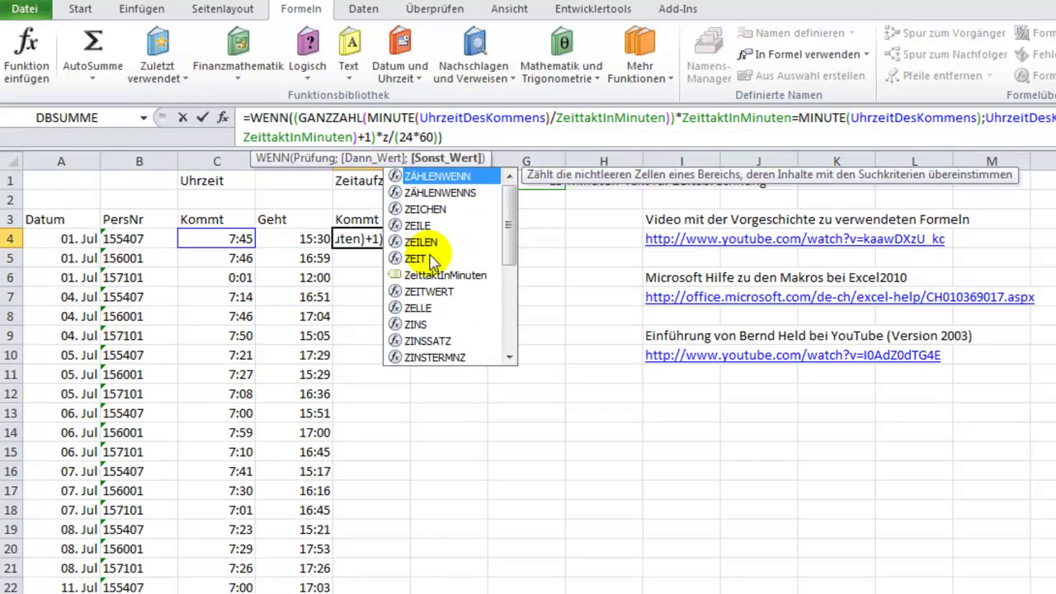
pyautogui.doubleClick(437, 275)
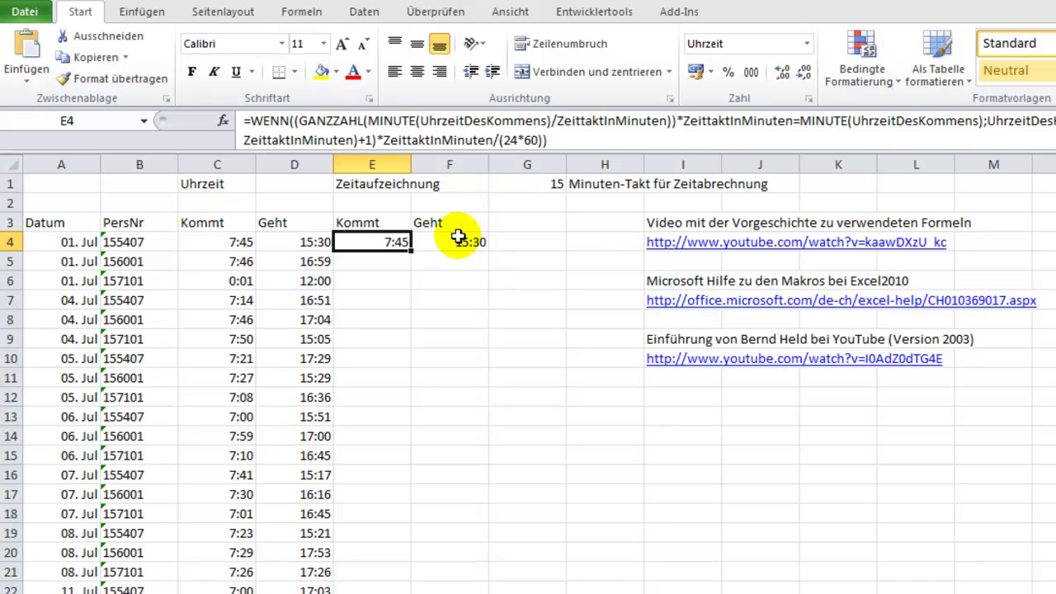
# Select F4 and show the Entwicklertools ribbon tab.
pyautogui.click(456, 241)
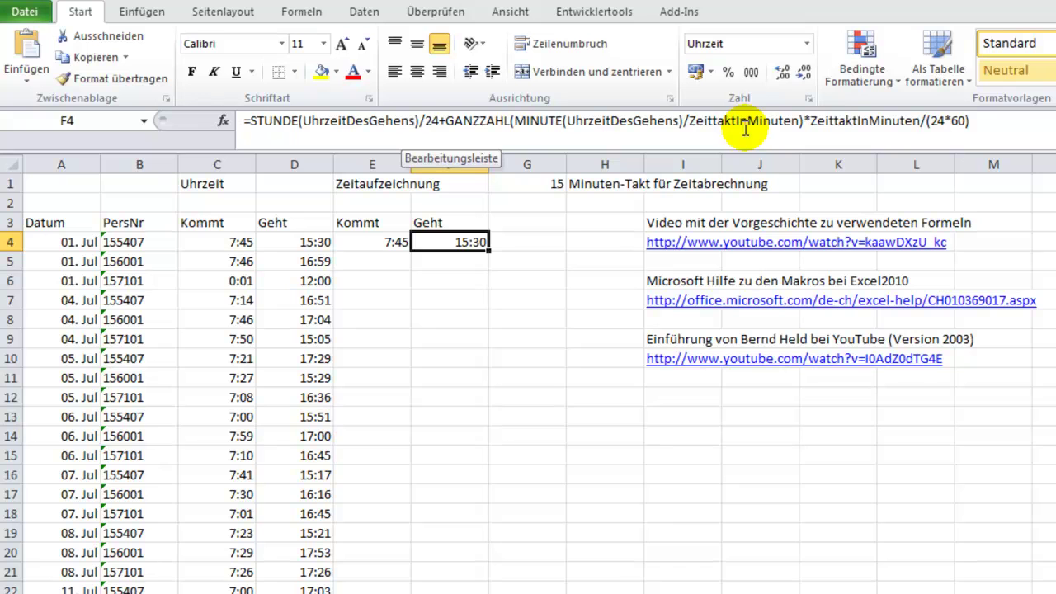
pyautogui.click(595, 12)
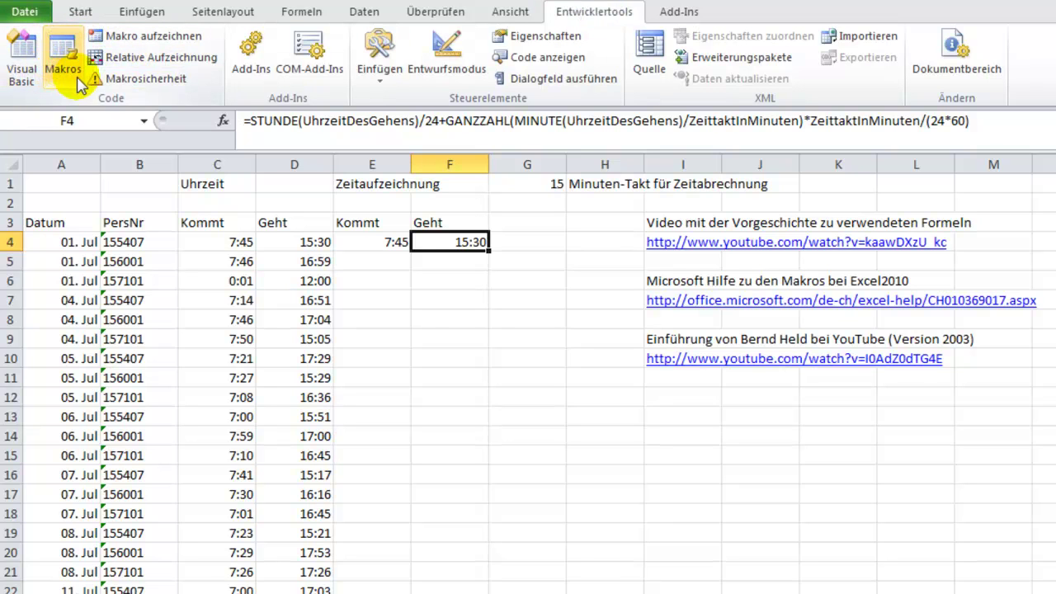
# Record Makro1 capturing re-entry of F4's Geht formula, then stop recording.
pyautogui.click(117, 39)
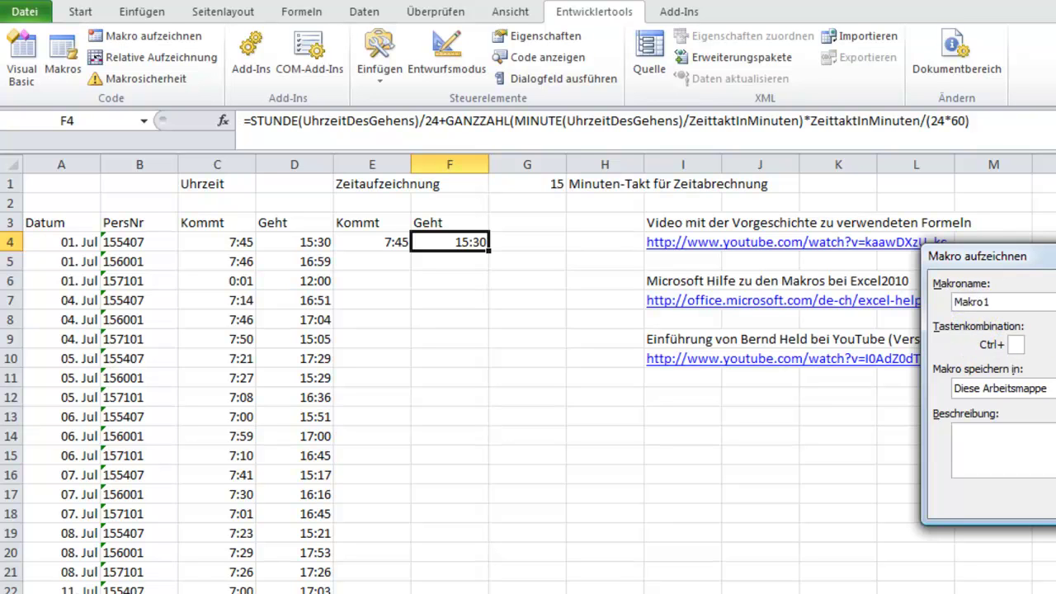
pyautogui.press('Return')
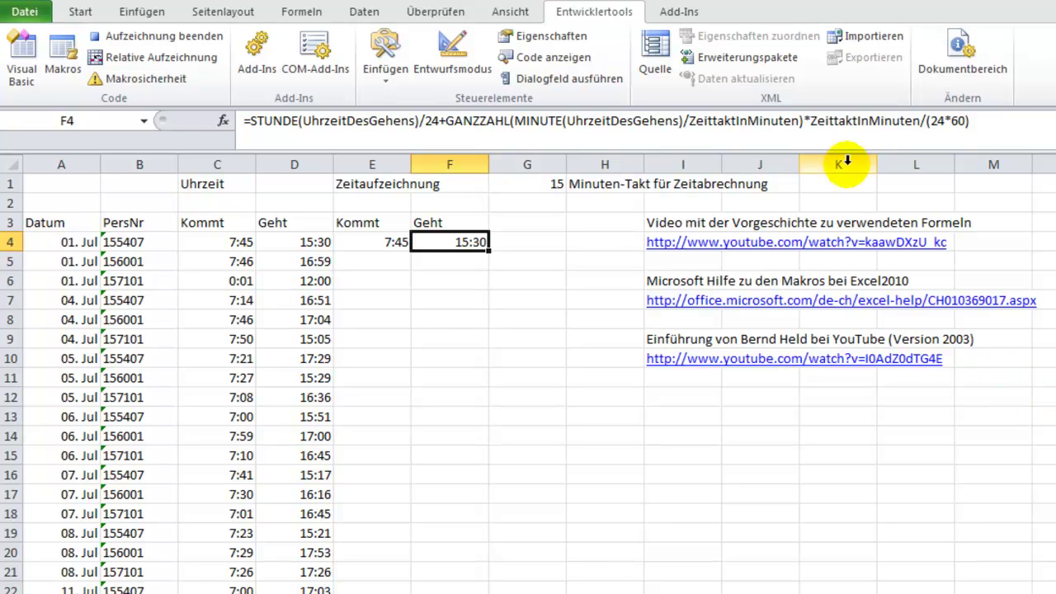
pyautogui.click(841, 124)
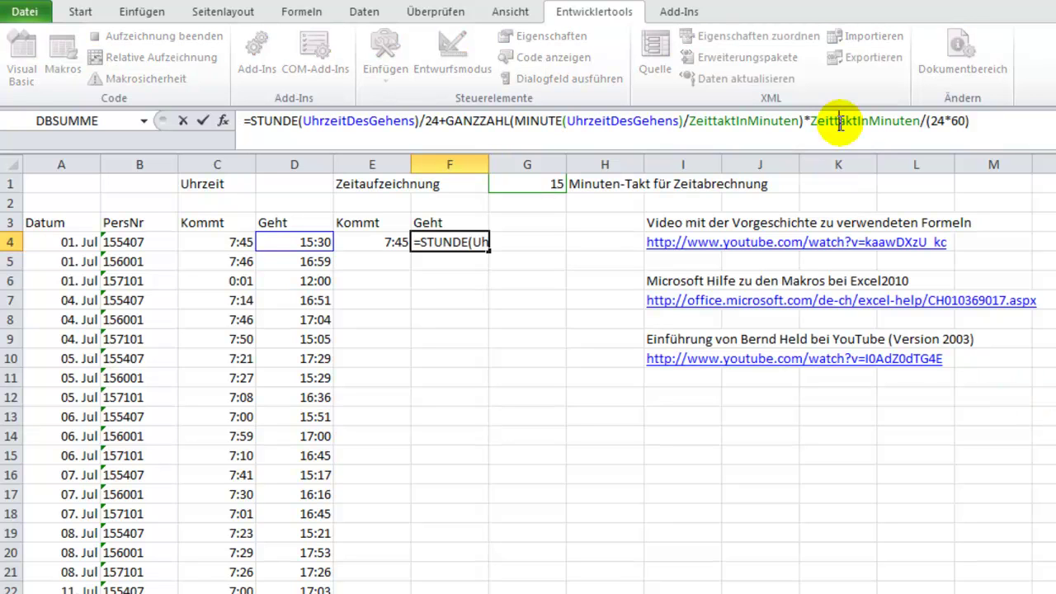
pyautogui.press('Return')
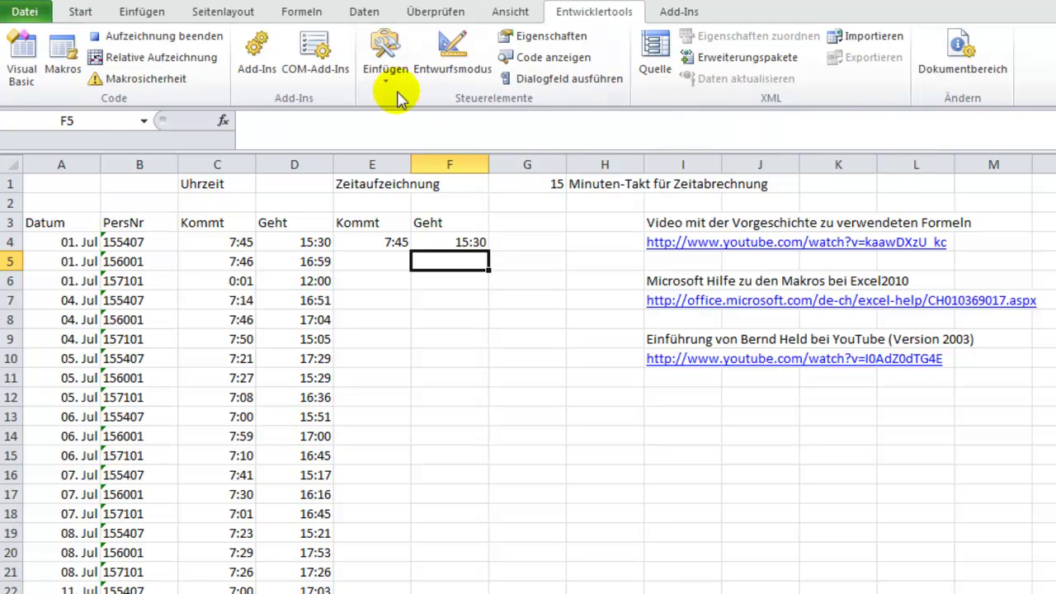
pyautogui.click(122, 43)
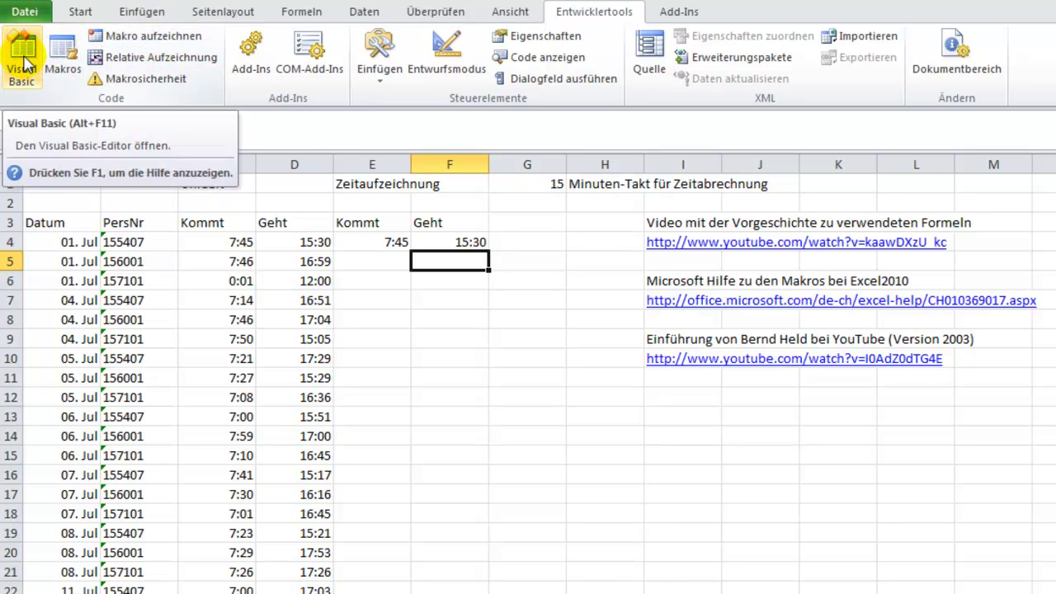
# Open Modul1 in the VBA editor, inspect Makro1's recorded formula line, and move below End Sub.
pyautogui.click(25, 66)
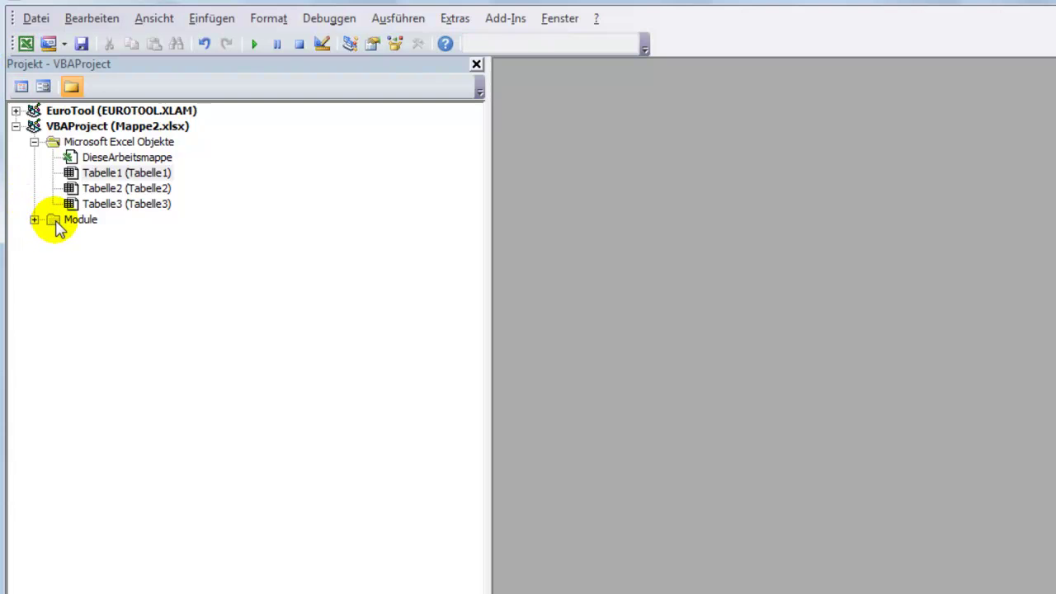
pyautogui.doubleClick(54, 221)
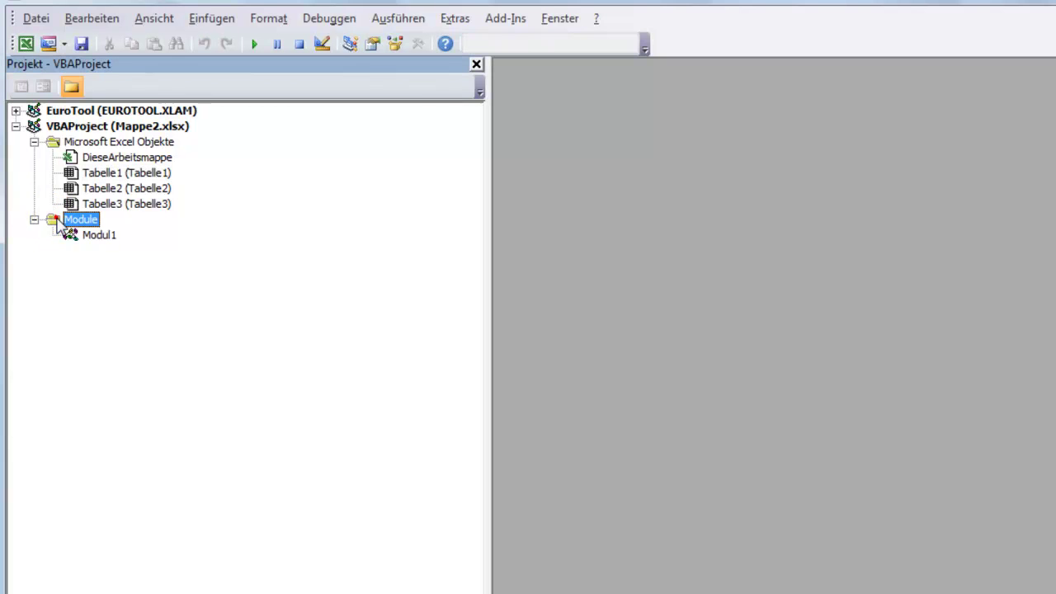
pyautogui.doubleClick(89, 237)
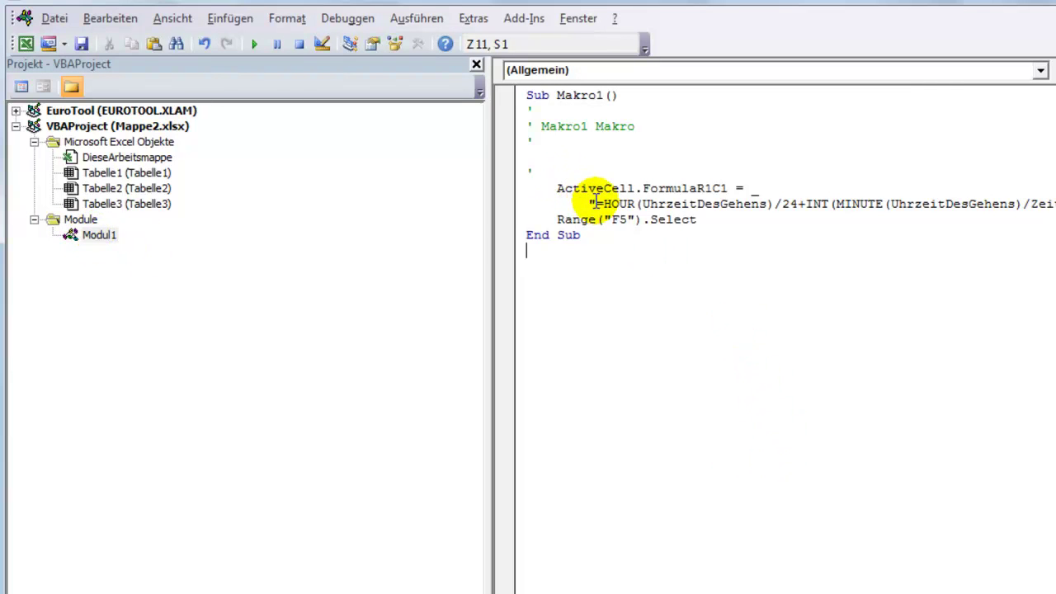
pyautogui.moveTo(595, 203); pyautogui.dragTo(1051, 204)
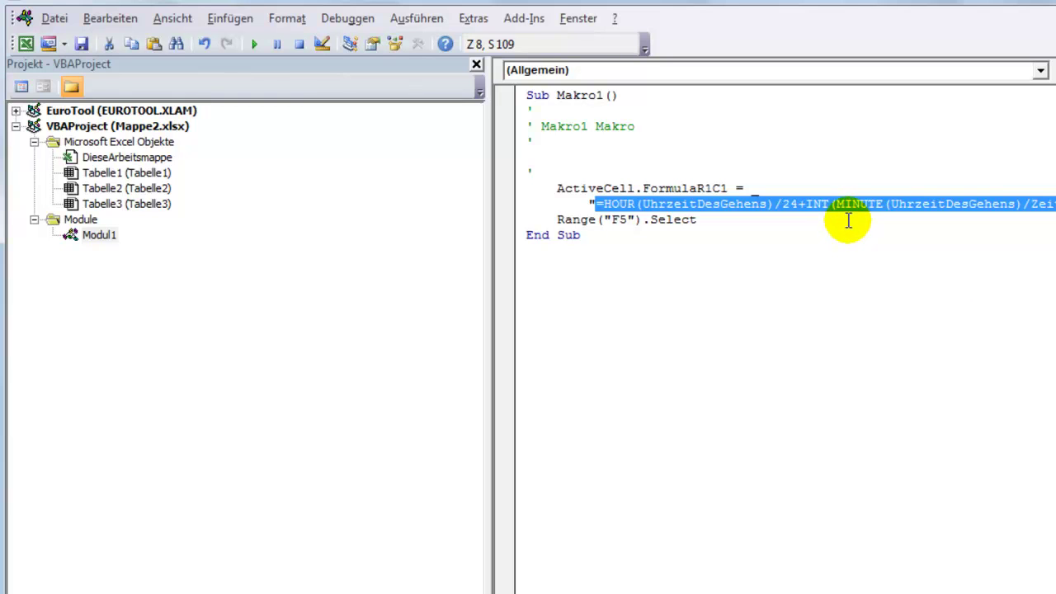
pyautogui.click(592, 327)
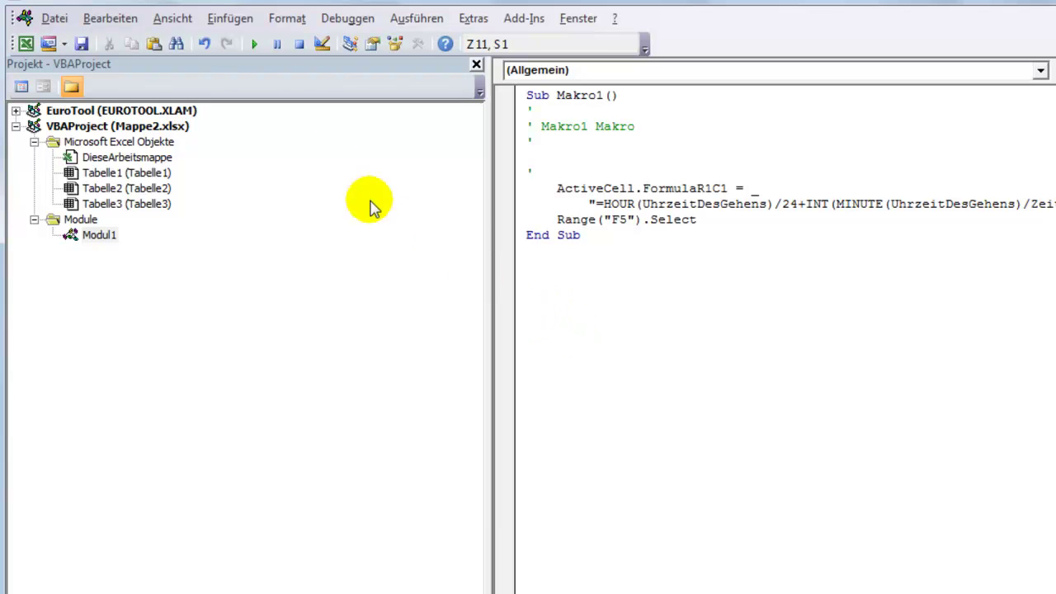
pyautogui.click(230, 20)
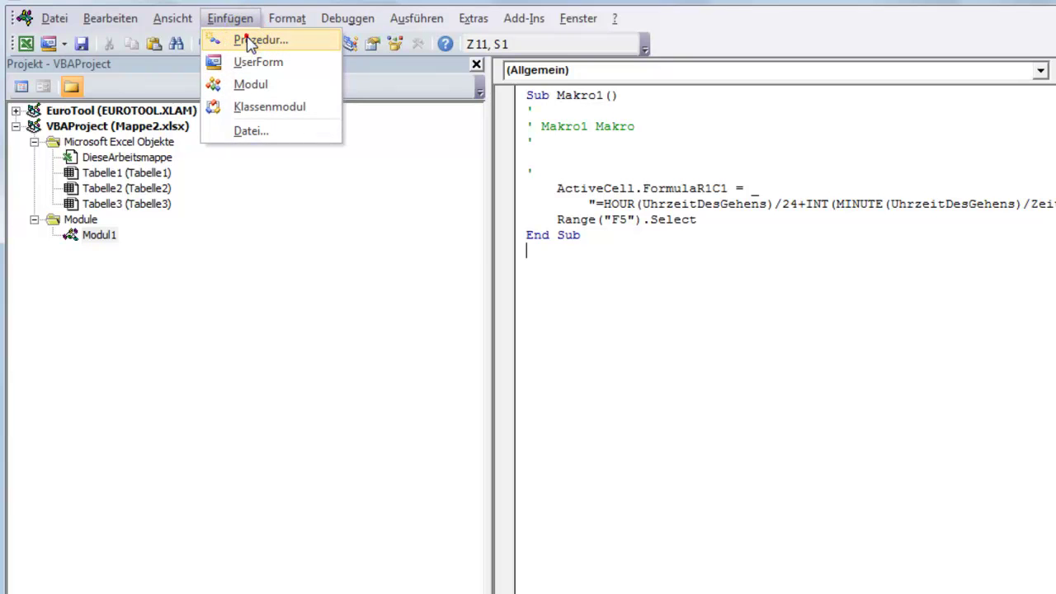
# Insert a new Function procedure named Gehtzeit into Modul1.
pyautogui.click(236, 40)
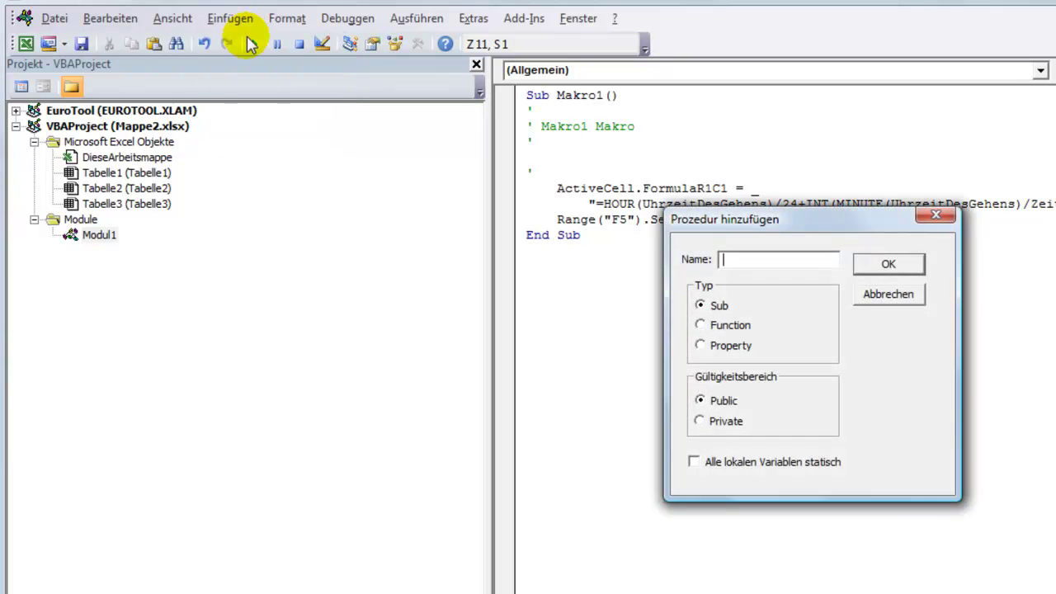
pyautogui.click(700, 326)
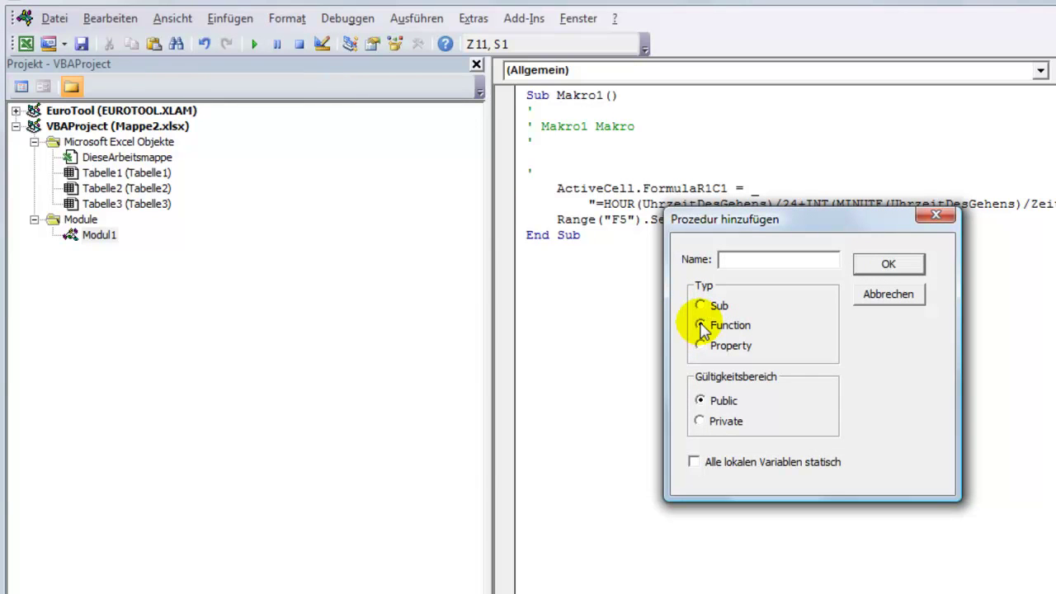
pyautogui.click(725, 260)
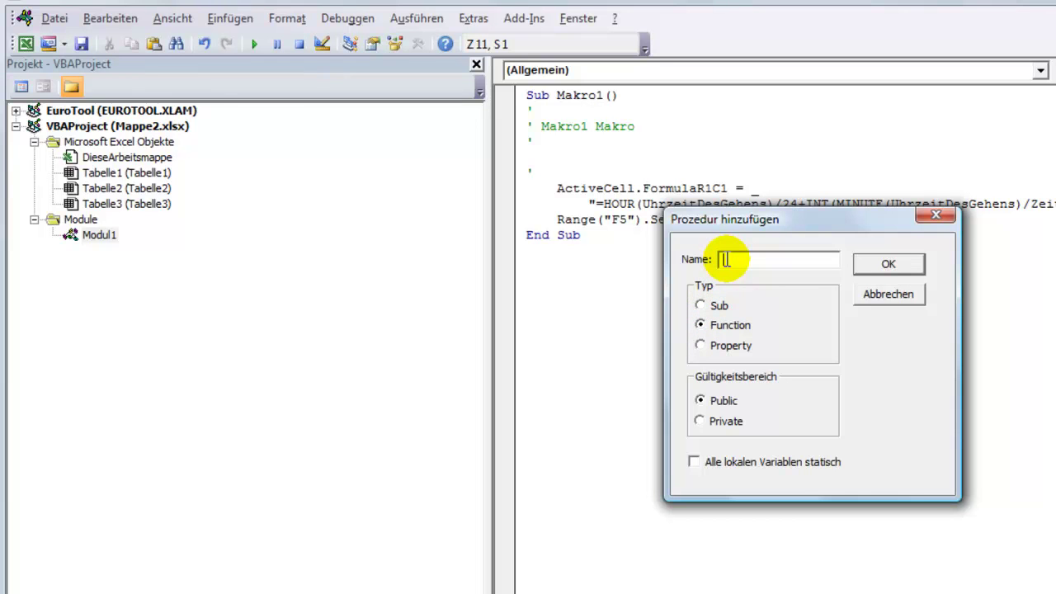
pyautogui.write('Geht')
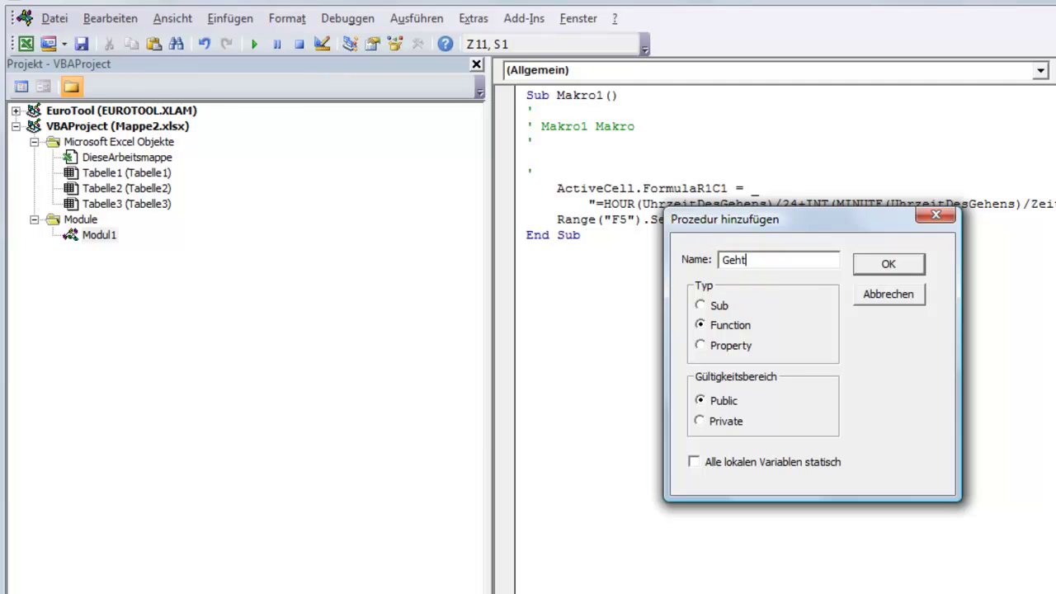
pyautogui.write('zeit')
pyautogui.click(878, 265)
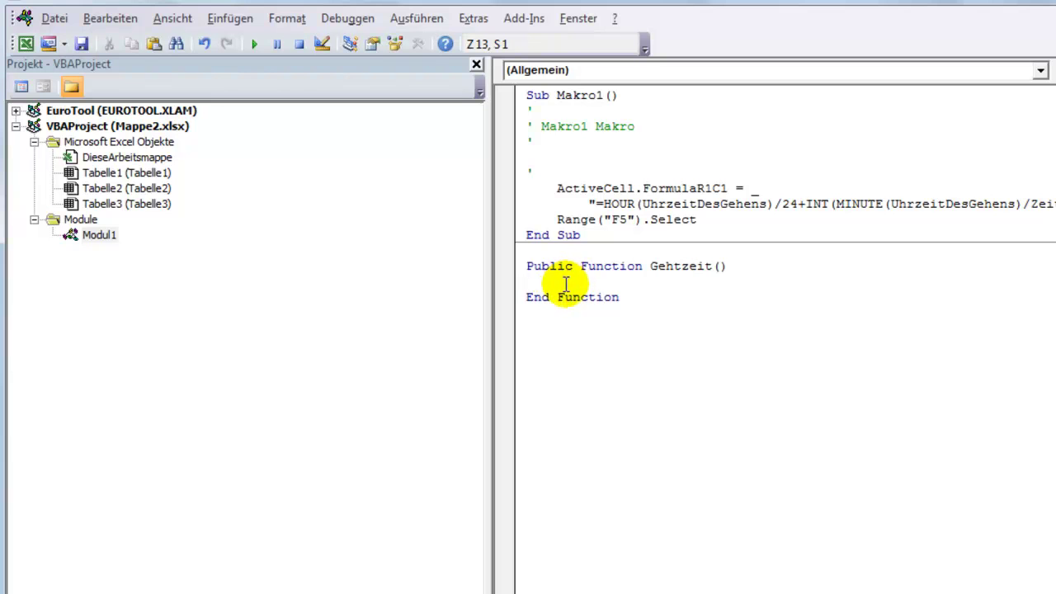
# Copy the recorded rounding formula from Makro1 into the Gehtzeit body as 'Gehtzeit = …'.
pyautogui.moveTo(595, 204); pyautogui.dragTo(1055, 205)
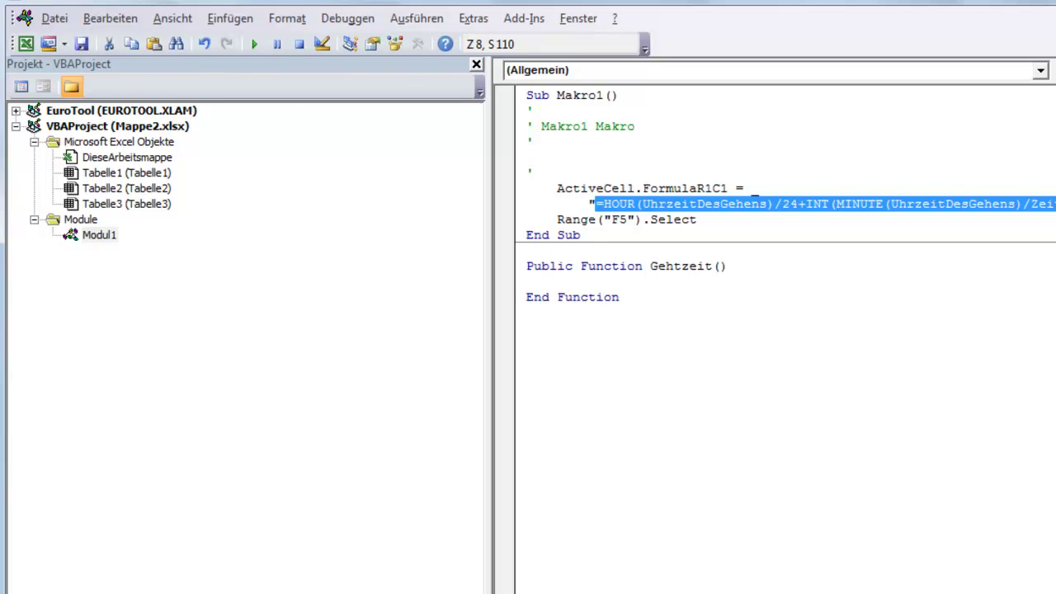
pyautogui.rightClick(966, 211)
pyautogui.click(1008, 240)
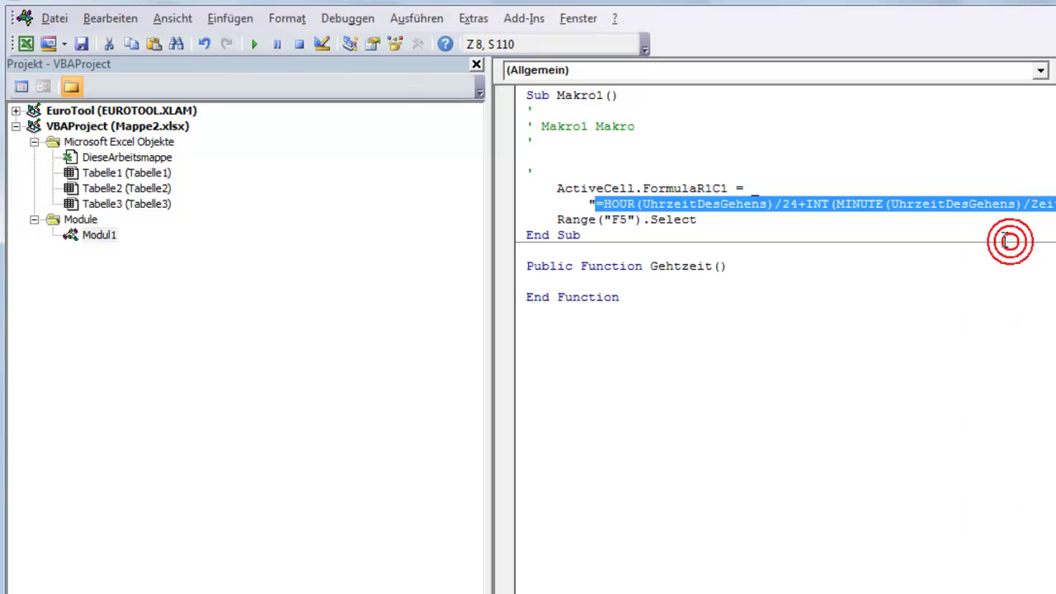
pyautogui.click(582, 281)
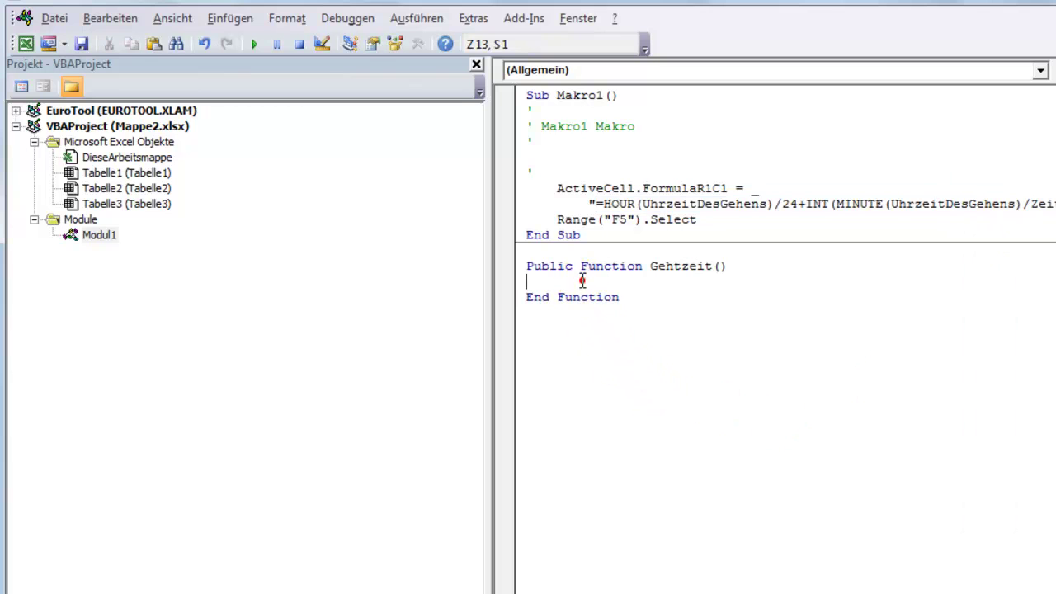
pyautogui.press('Tab')
pyautogui.write('Gehtzeit')
pyautogui.hotkey('ctrl', 'v')
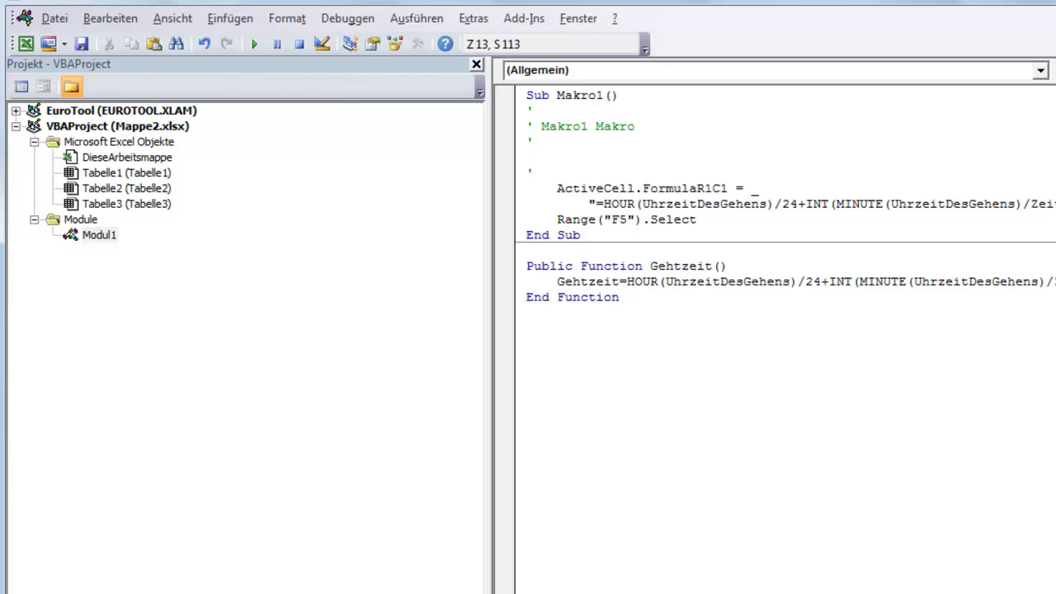
pyautogui.click(619, 297)
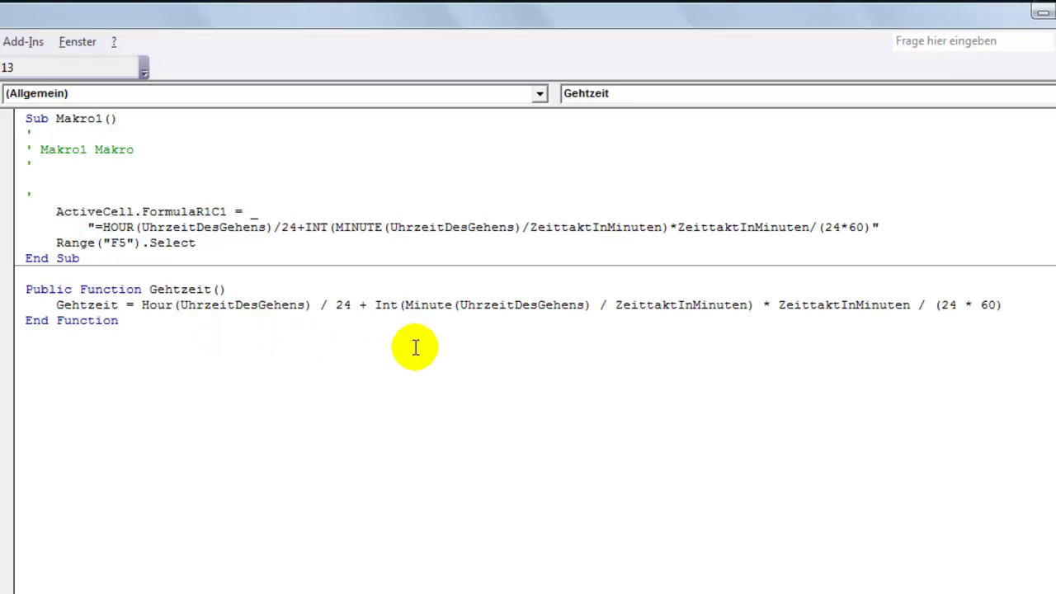
# Select the UhrzeitDesGehens and ZeittaktInMinuten names in the new Gehtzeit line.
pyautogui.press('Up')
pyautogui.press('Up')
pyautogui.press('End')
pyautogui.press('Left')
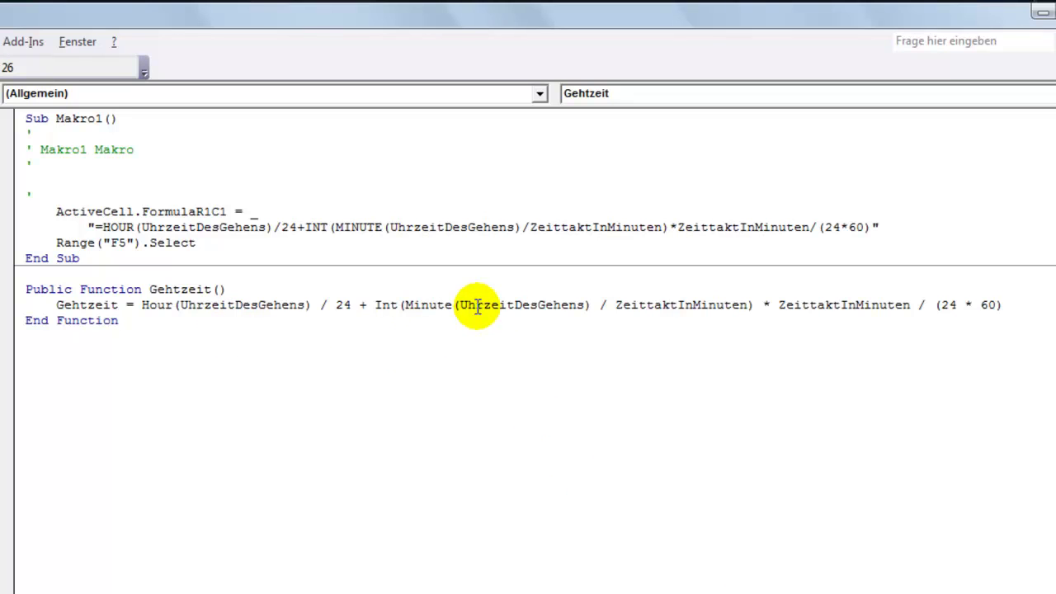
pyautogui.moveTo(460, 304); pyautogui.dragTo(603, 307)
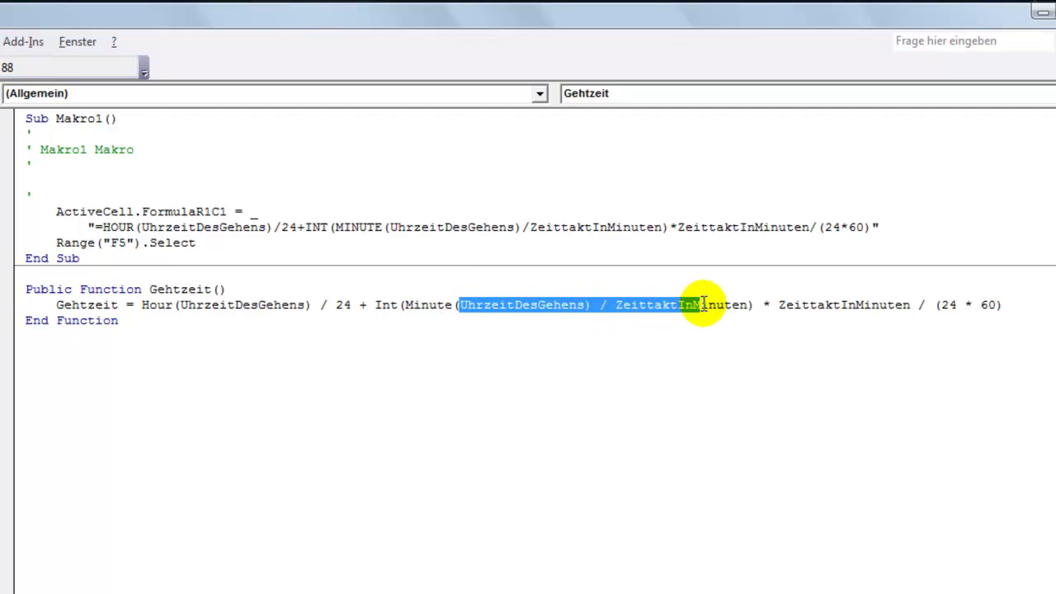
pyautogui.moveTo(603, 306); pyautogui.dragTo(744, 305)
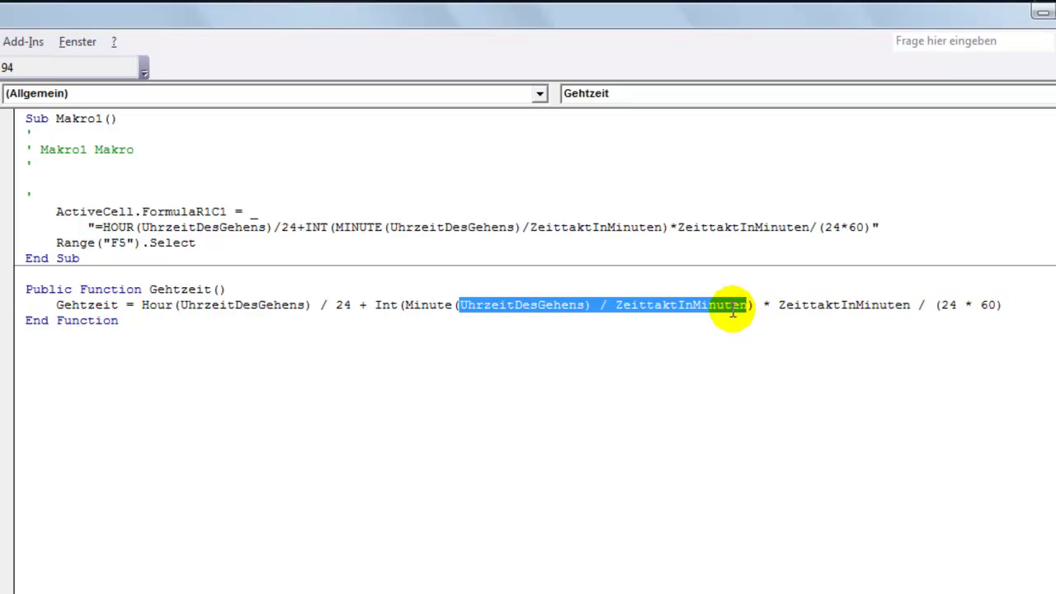
pyautogui.rightClick(592, 306)
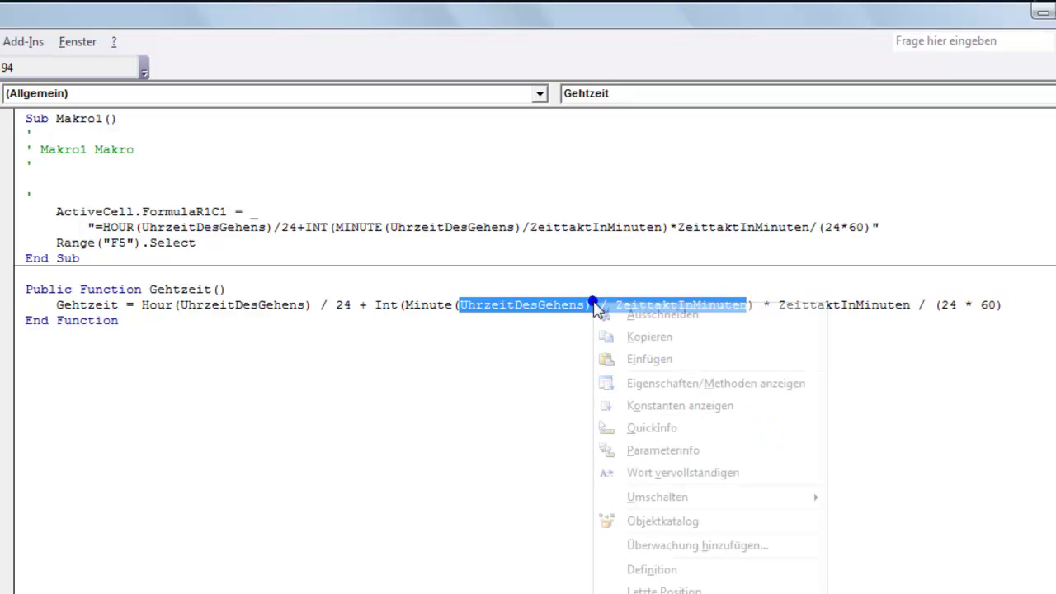
# Make UhrzeitDesGehens, ZeittaktInMinuten Gehtzeit's parameters, removing the leftover ') / '.
pyautogui.click(614, 337)
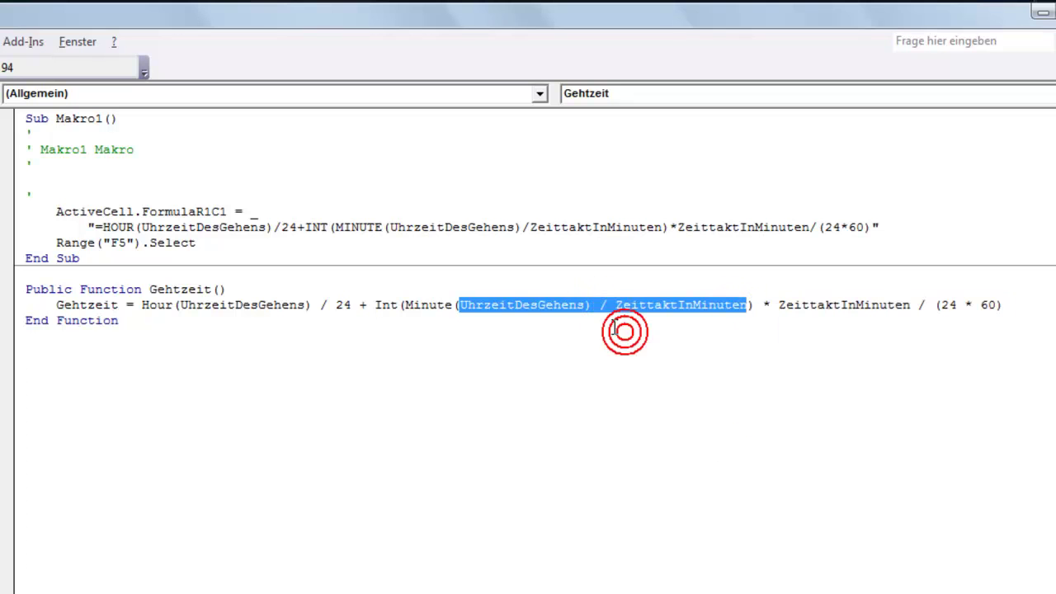
pyautogui.click(219, 289)
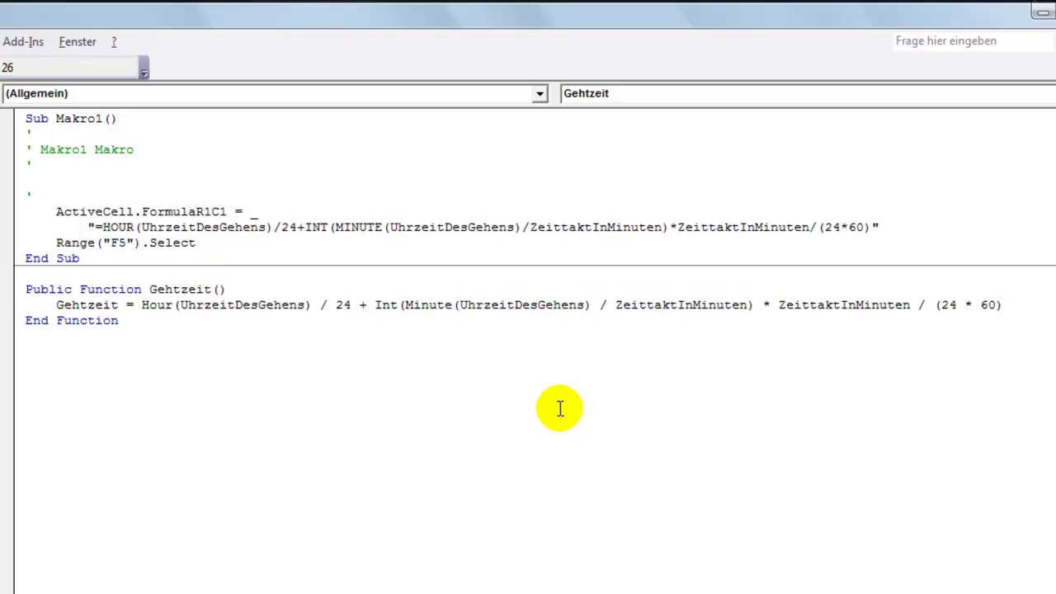
pyautogui.hotkey('ctrl', 'v')
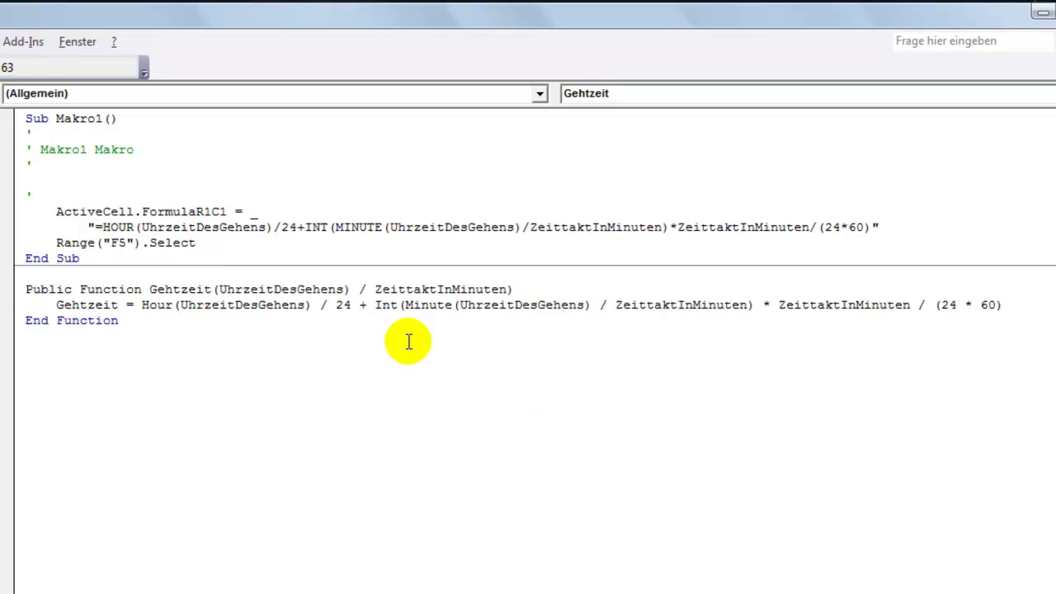
pyautogui.click(343, 288)
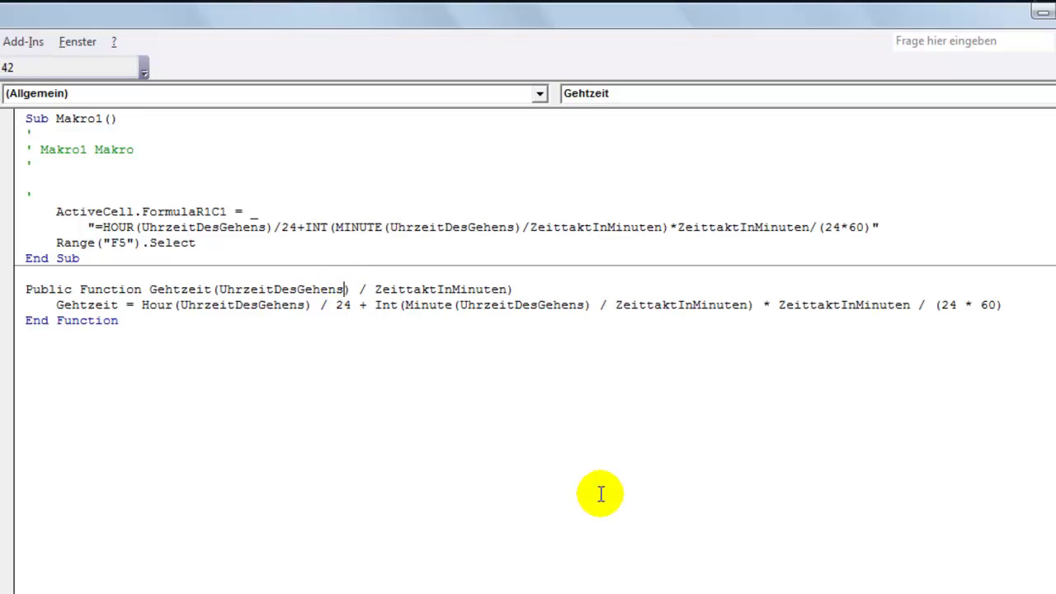
pyautogui.write(',')
pyautogui.press('Delete')
pyautogui.press('Delete')
pyautogui.press('Delete')
pyautogui.press('Delete')
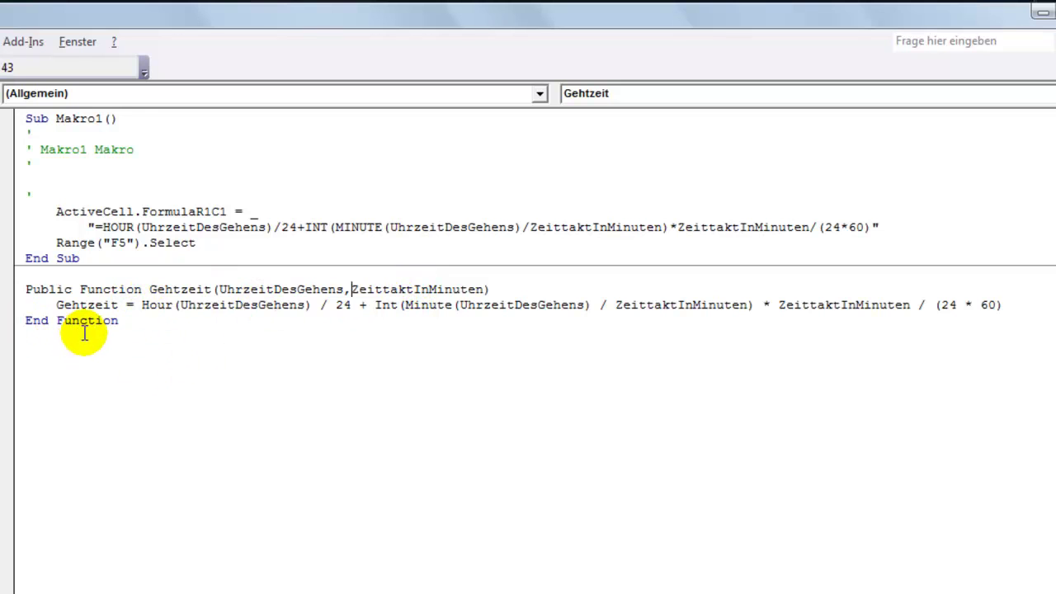
pyautogui.click(24, 288)
# Delete the recorded Makro1 sub and close the Visual Basic editor.
pyautogui.moveTo(24, 288); pyautogui.dragTo(22, 50)
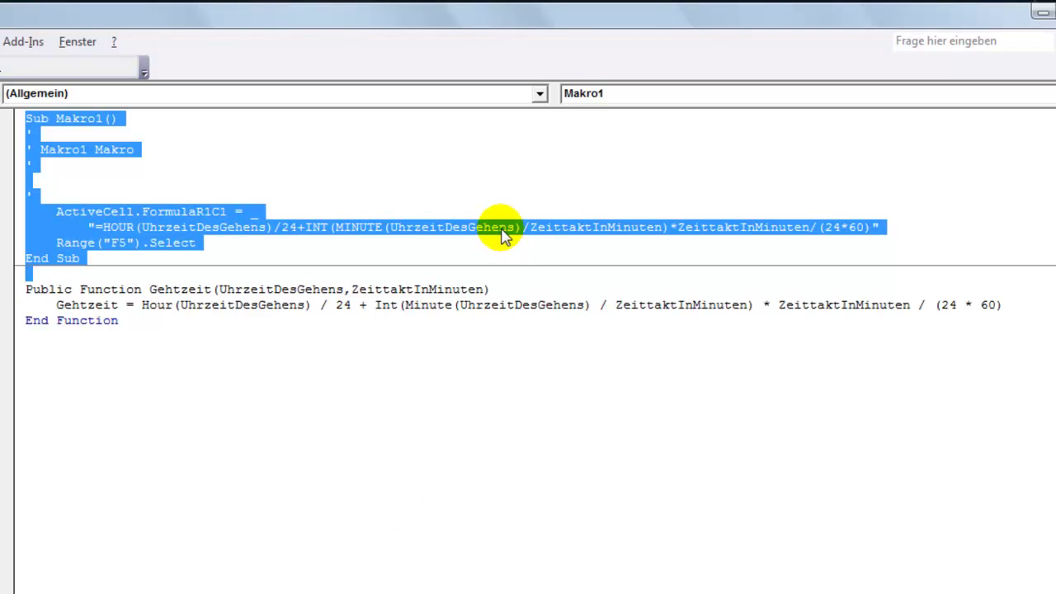
pyautogui.press('Delete')
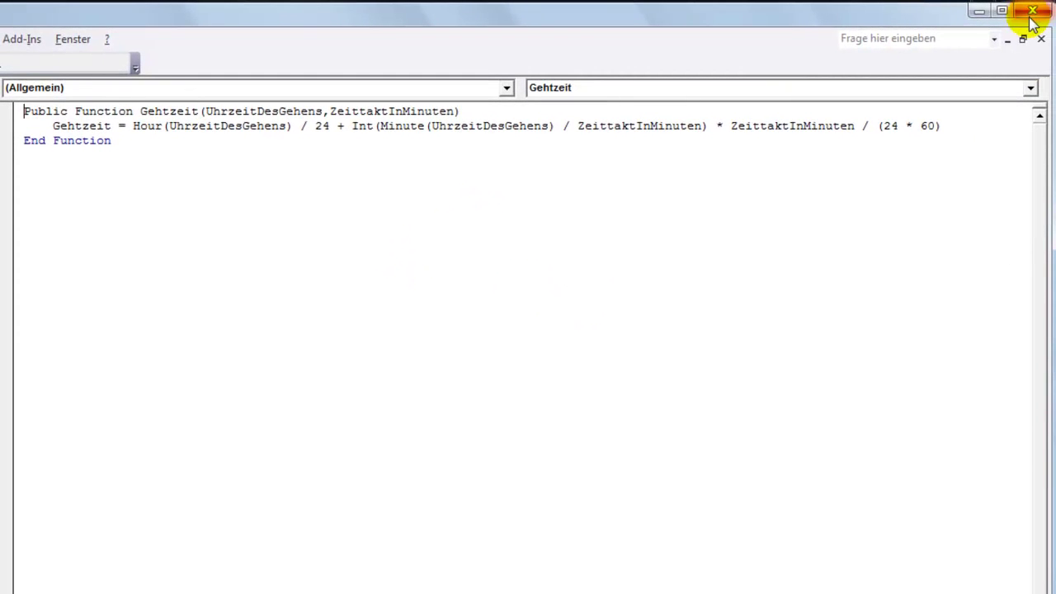
pyautogui.click(1030, 16)
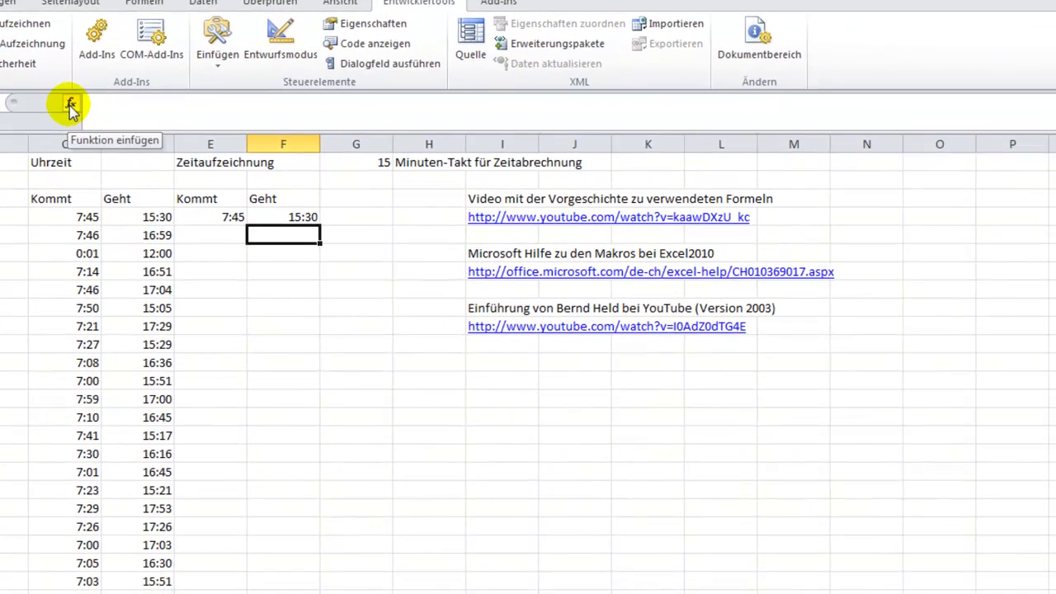
# Enter =Gehtzeit(D5;ZeittaktInMinuten) in F5 from the Benutzerdefiniert function category.
pyautogui.click(208, 110)
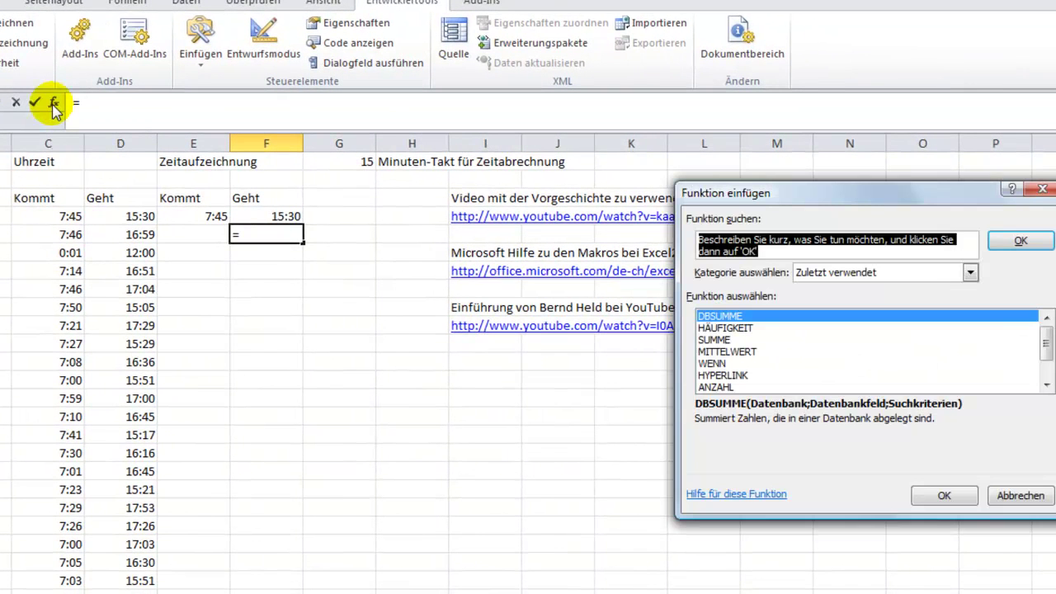
pyautogui.click(969, 272)
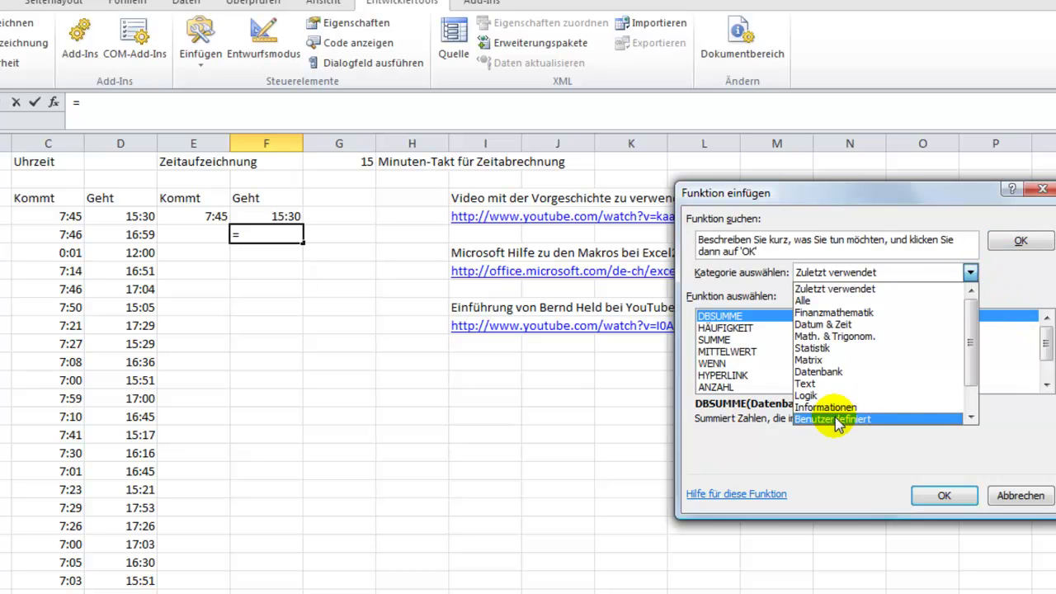
pyautogui.click(831, 418)
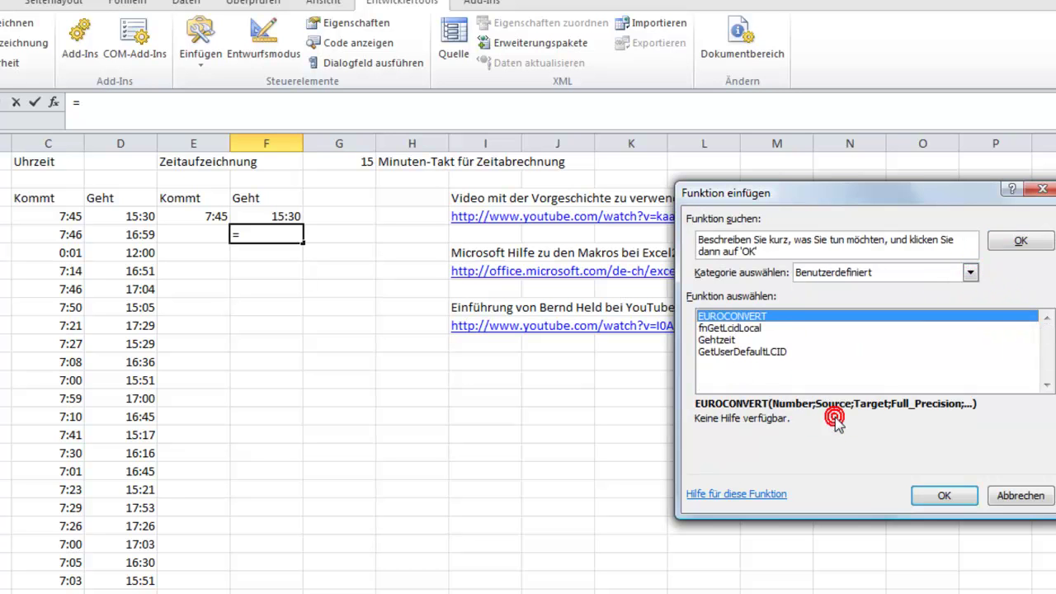
pyautogui.click(715, 340)
pyautogui.doubleClick(715, 341)
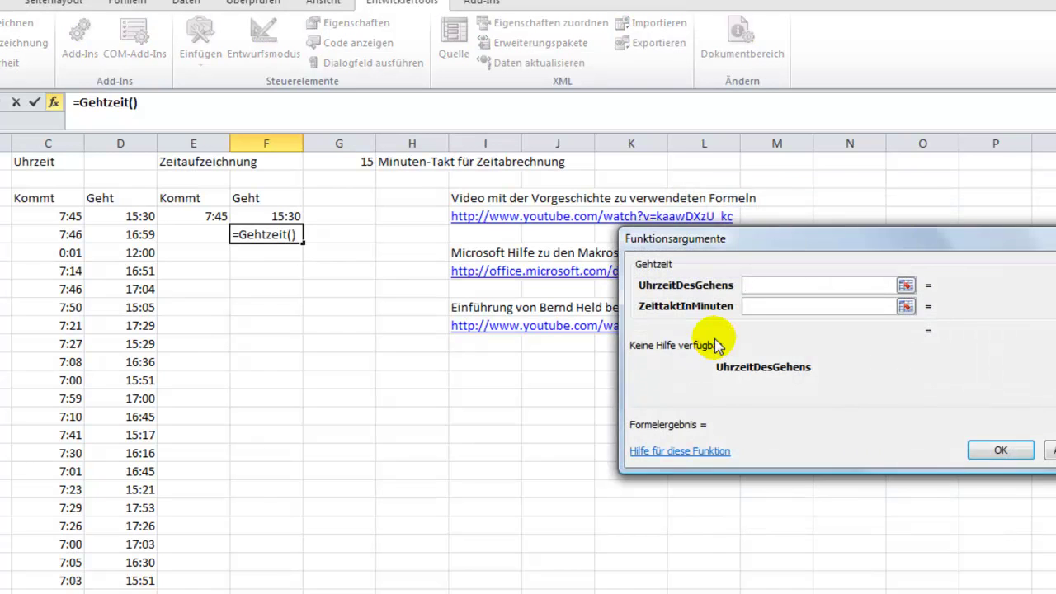
pyautogui.click(123, 236)
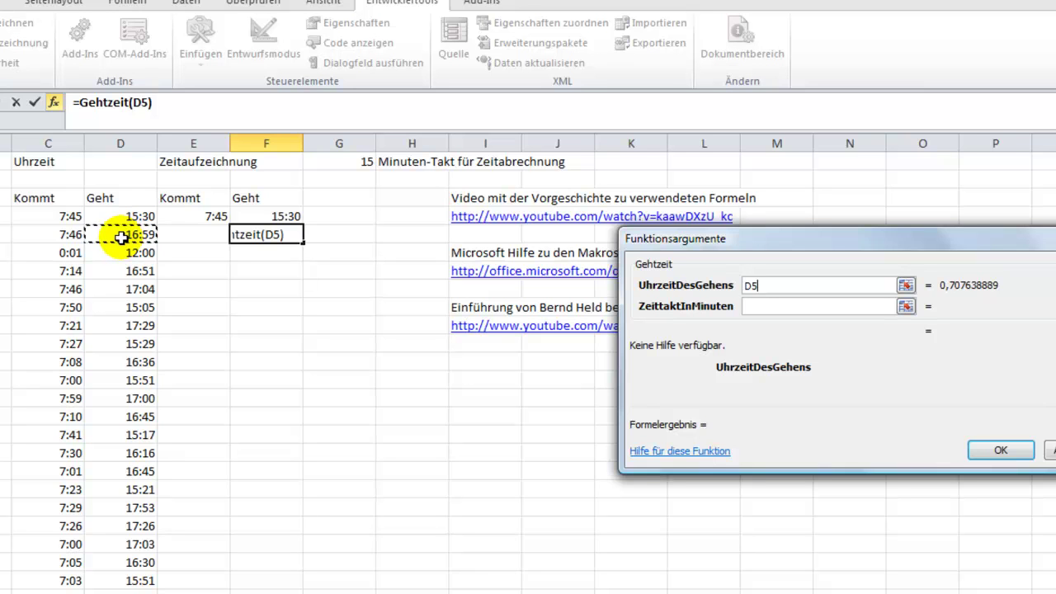
pyautogui.click(771, 305)
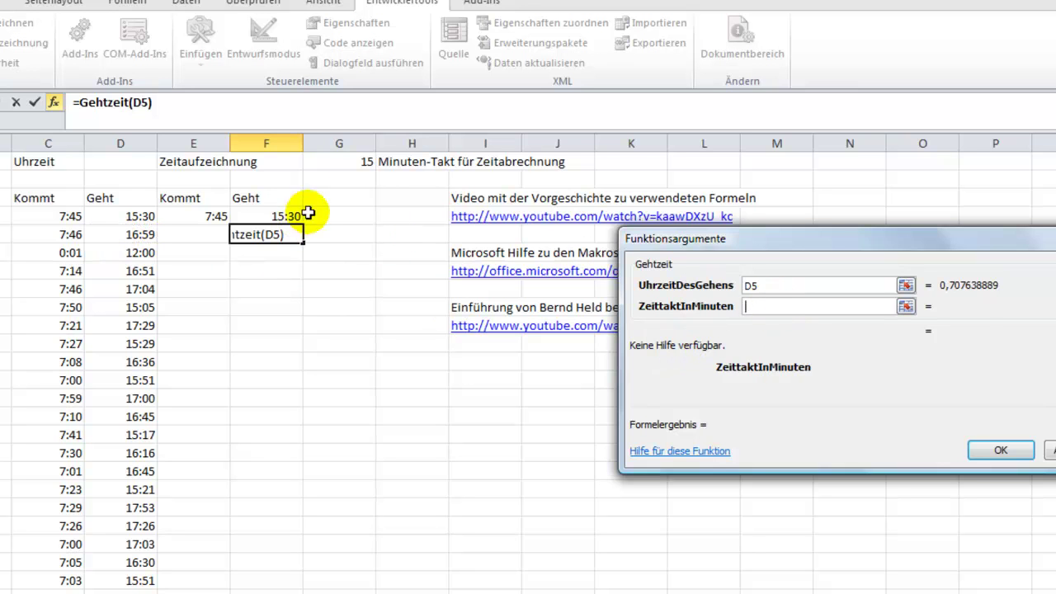
pyautogui.click(357, 163)
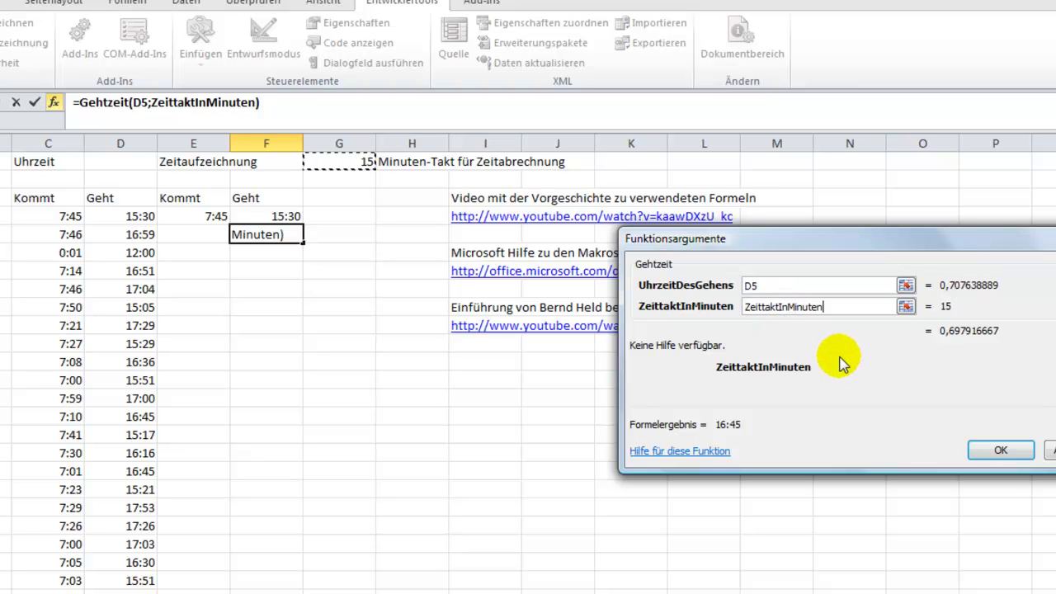
pyautogui.click(1003, 454)
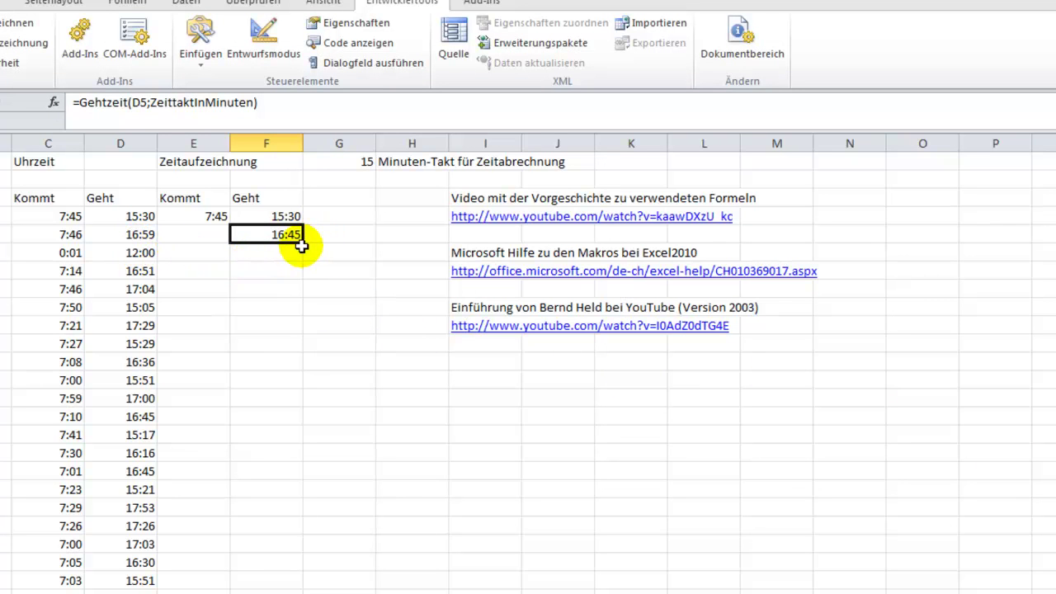
# Fill the Gehtzeit formula down the Geht column and set the minute interval to 5.
pyautogui.moveTo(301, 243); pyautogui.dragTo(302, 563)
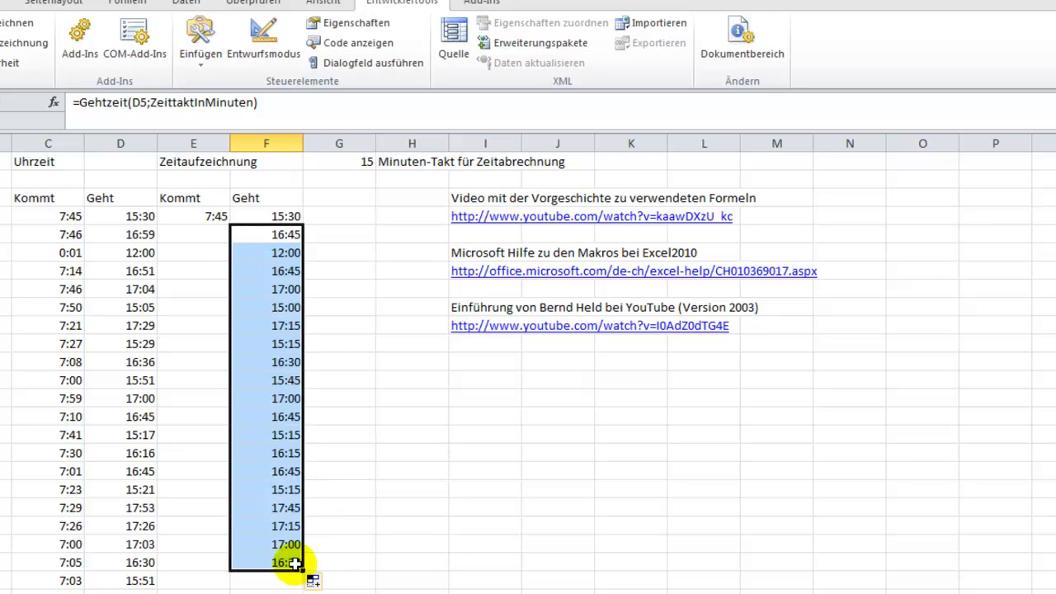
pyautogui.click(276, 270)
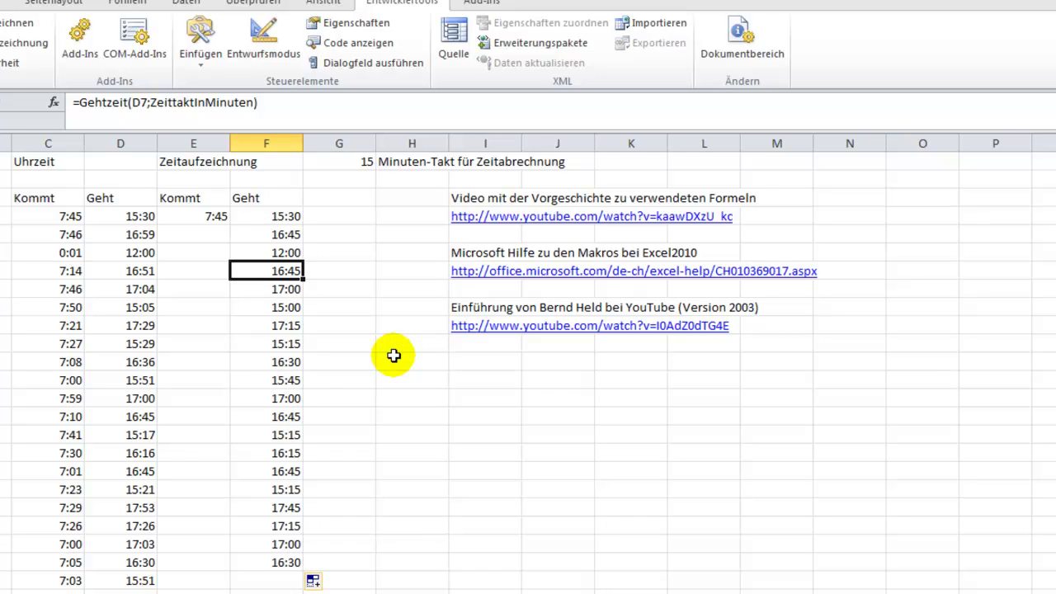
pyautogui.click(357, 165)
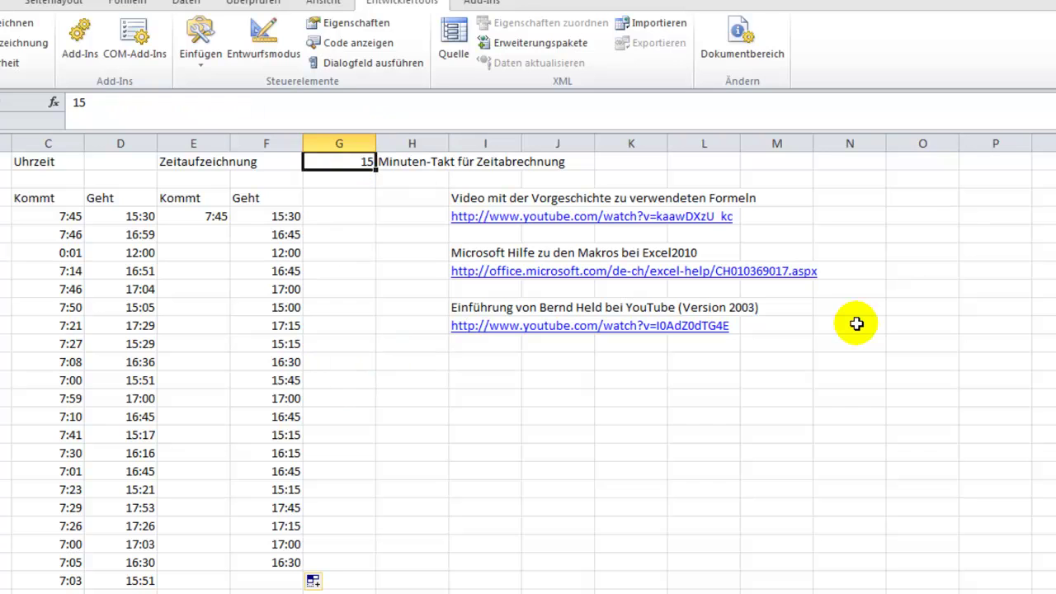
pyautogui.write('5')
pyautogui.press('Return')
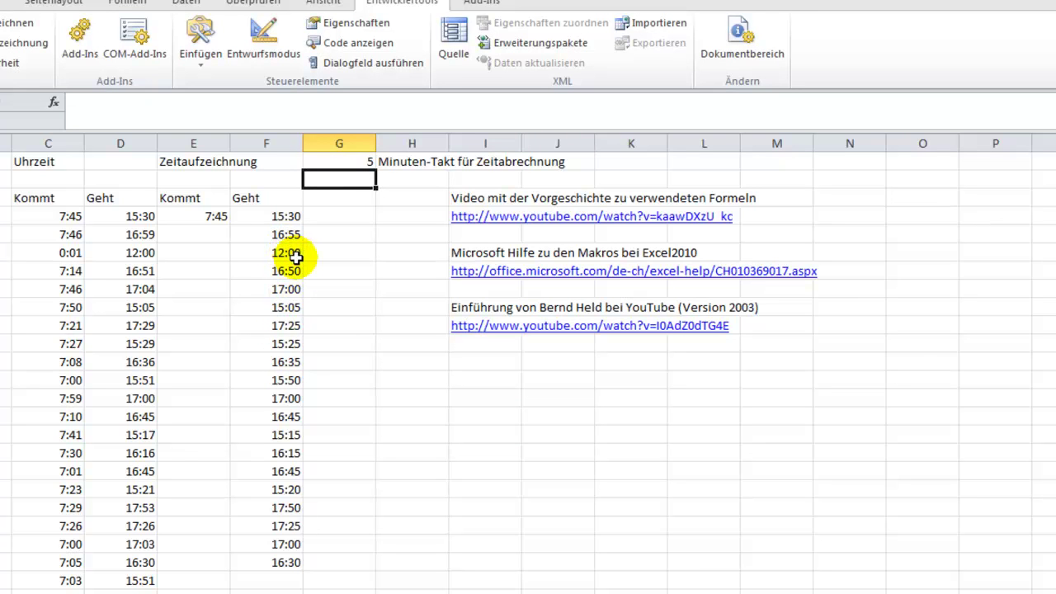
pyautogui.click(273, 217)
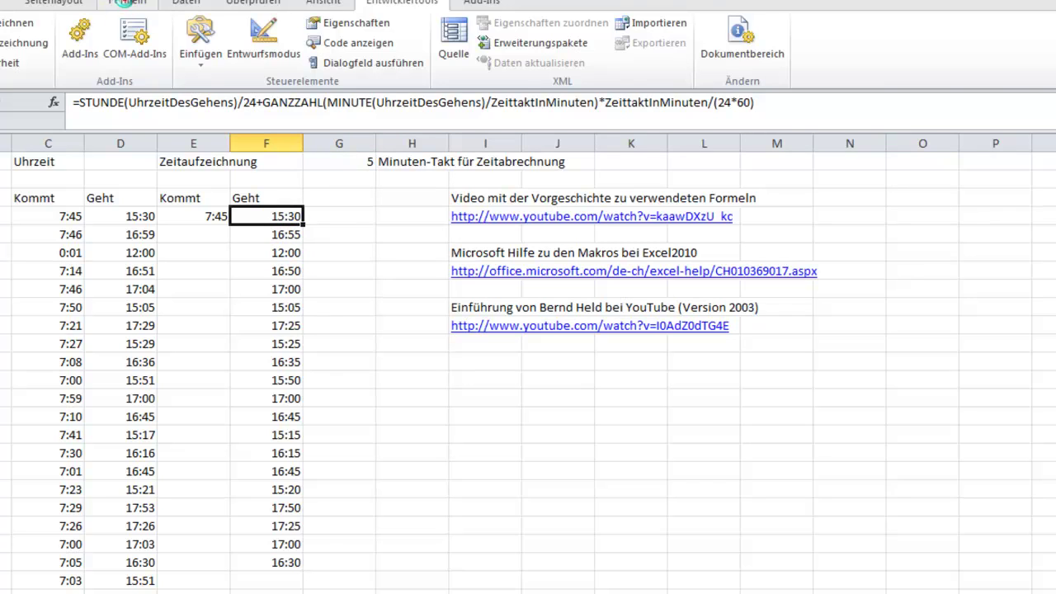
# Turn on Formeln anzeigen and widen column F to reveal the full Gehtzeit formulas.
pyautogui.click(126, 4)
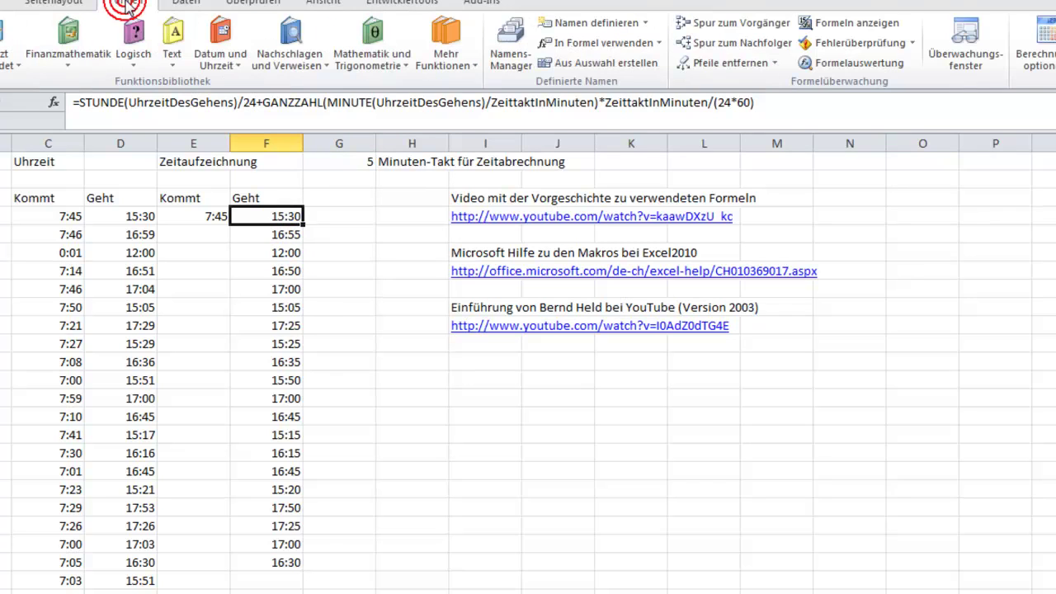
pyautogui.click(831, 28)
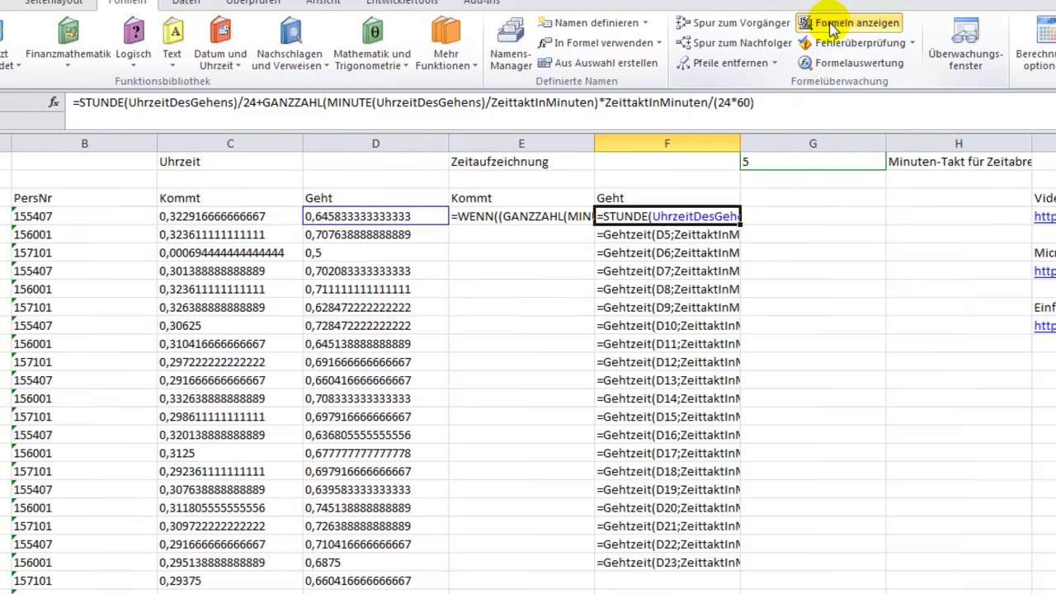
pyautogui.click(709, 235)
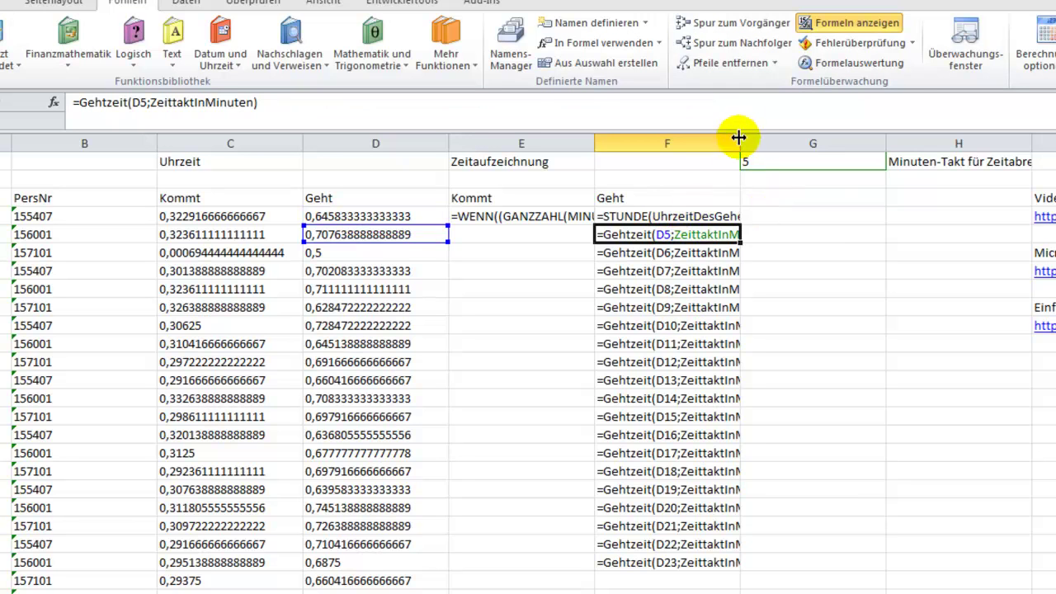
pyautogui.moveTo(738, 137); pyautogui.dragTo(1055, 137)
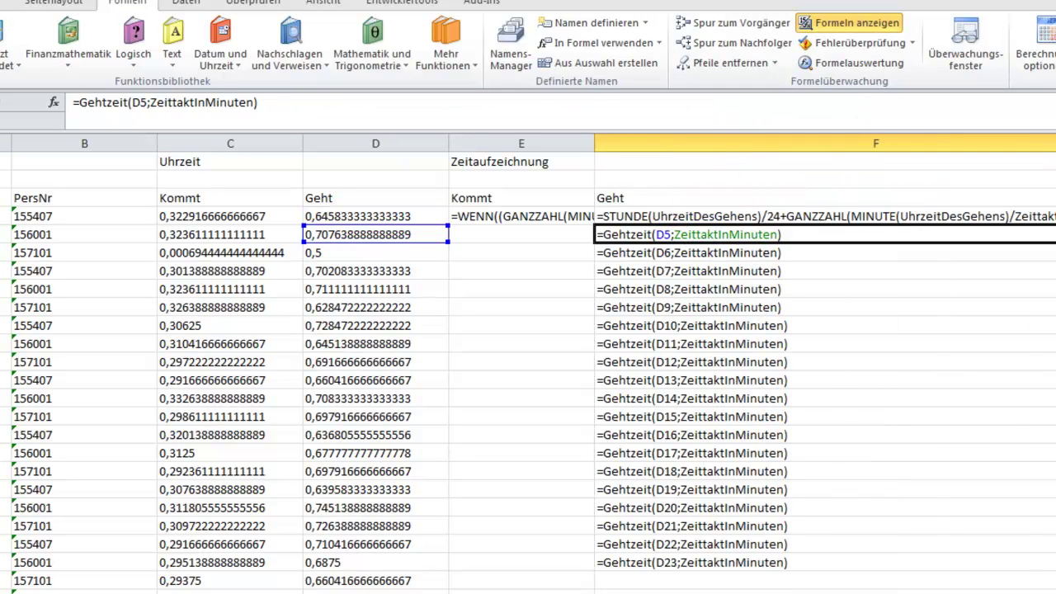
pyautogui.click(742, 217)
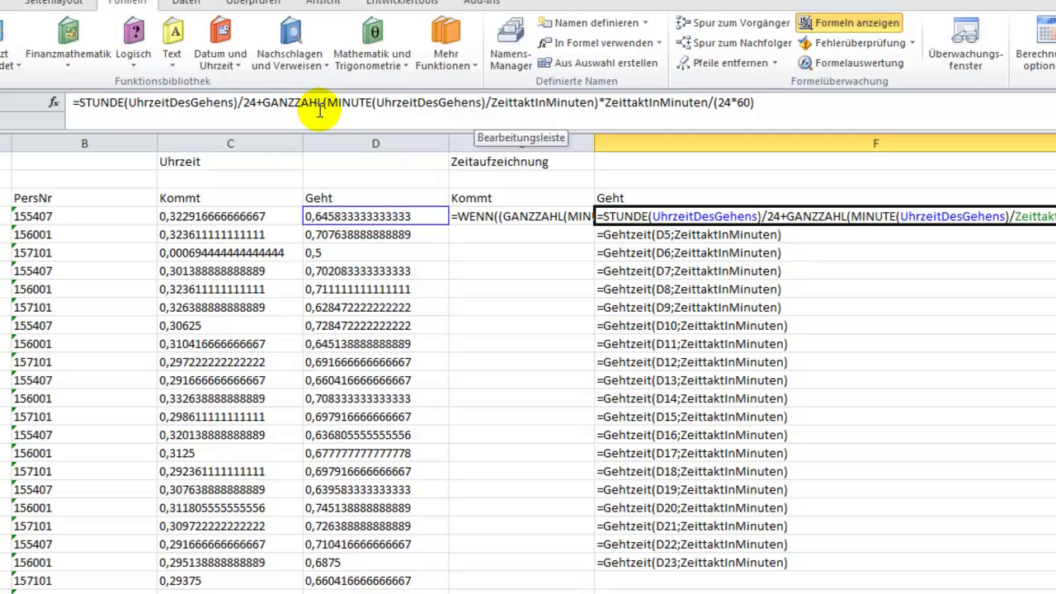
pyautogui.click(705, 251)
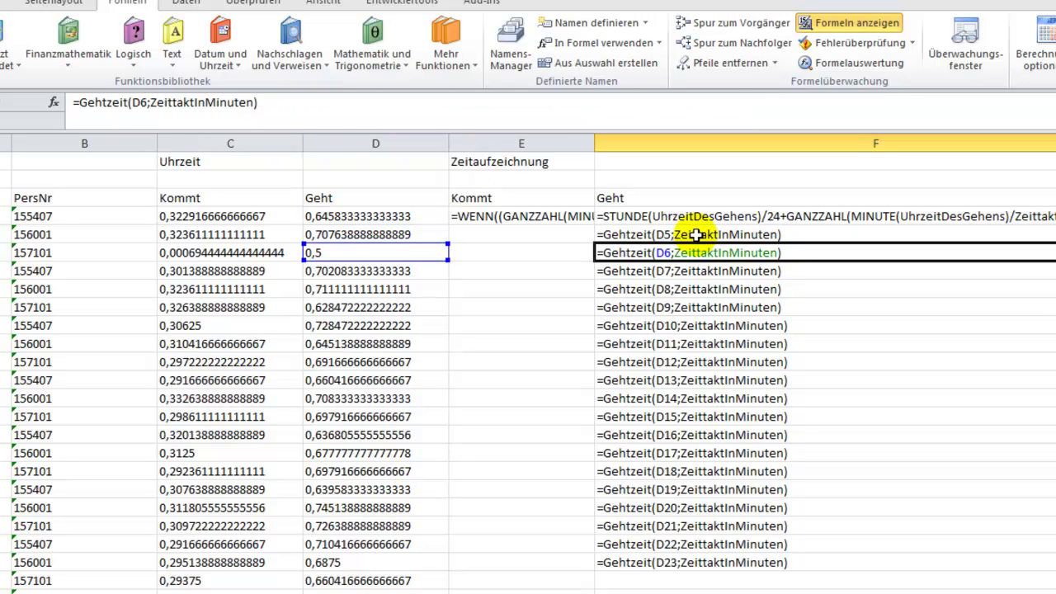
pyautogui.click(697, 235)
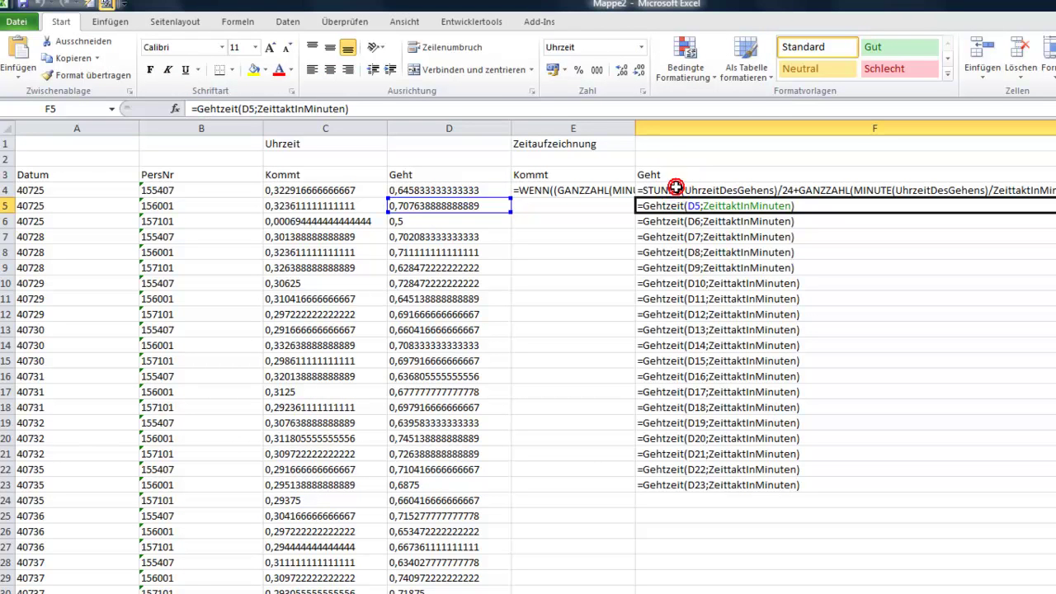
# Inspect E4's WENN arrival formula without changes, then bring up Entwicklertools.
pyautogui.click(676, 189)
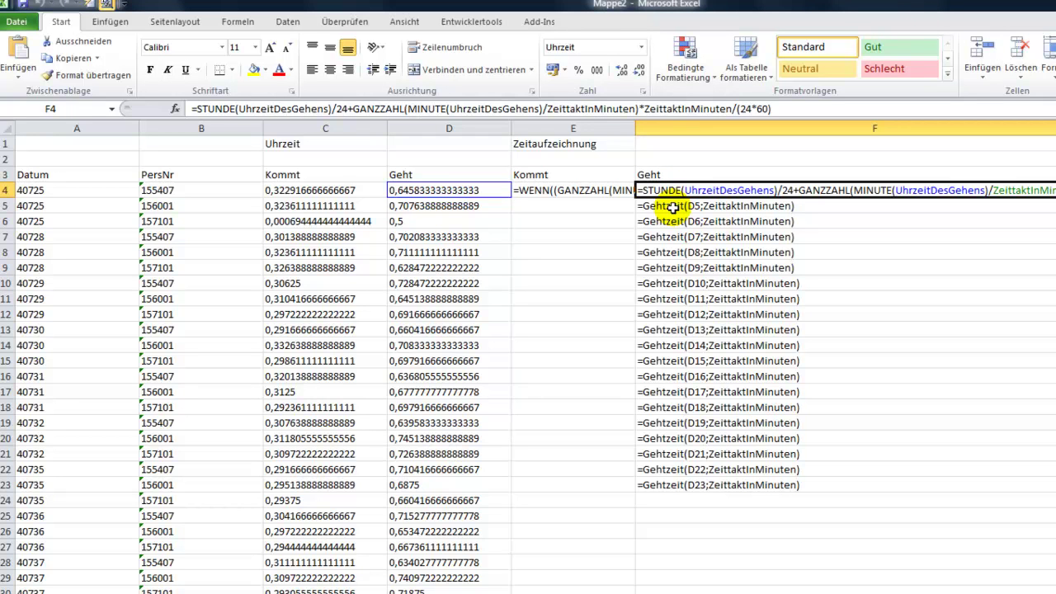
pyautogui.doubleClick(585, 191)
pyautogui.click(585, 190)
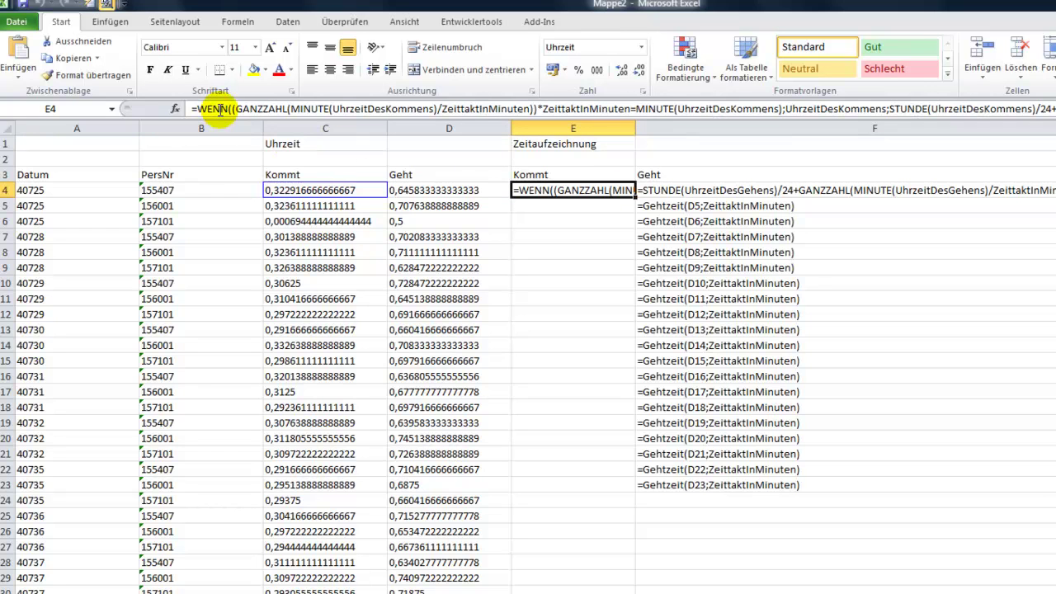
pyautogui.doubleClick(207, 109)
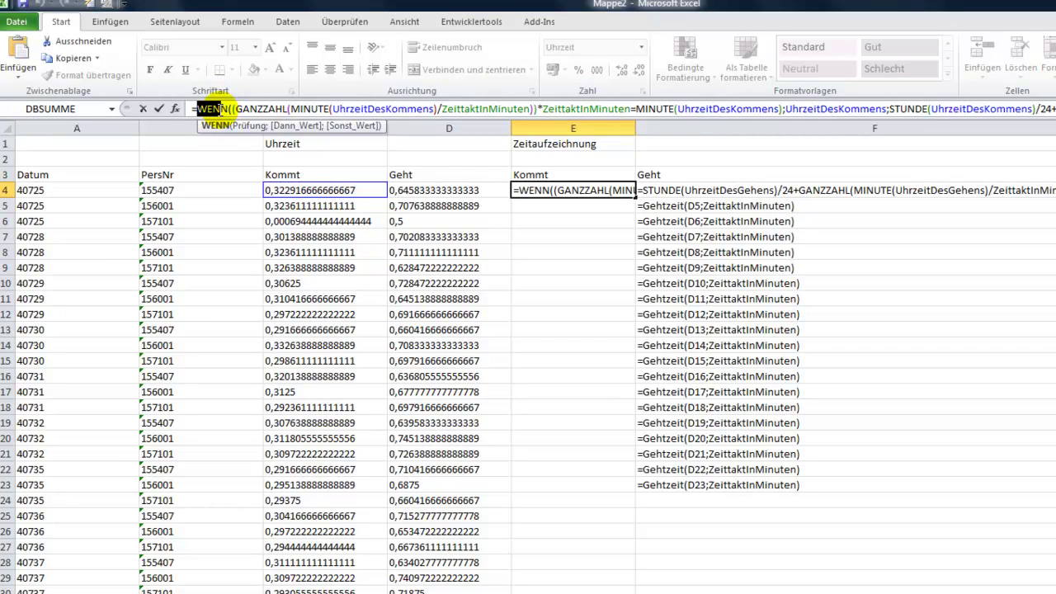
pyautogui.press('Escape')
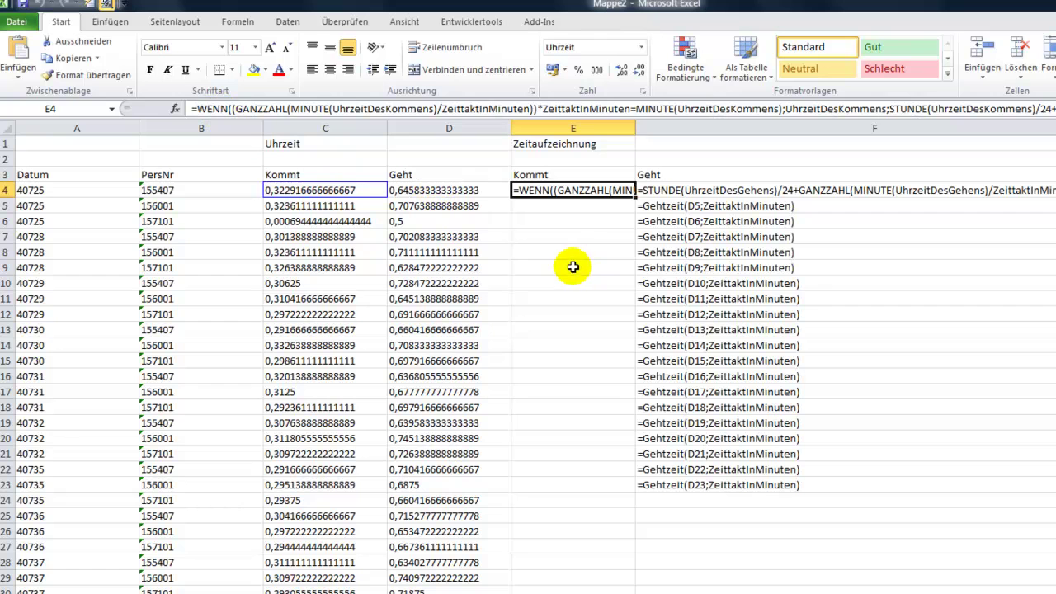
pyautogui.click(448, 24)
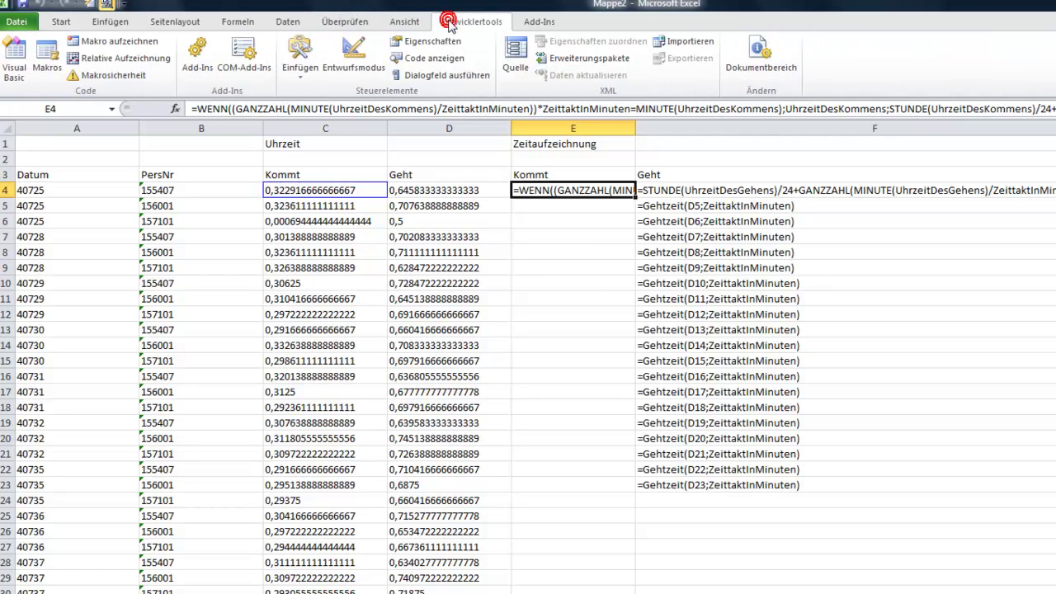
# Record macro Makro1 while re-entering E4's Kommt formula, then stop recording.
pyautogui.click(103, 46)
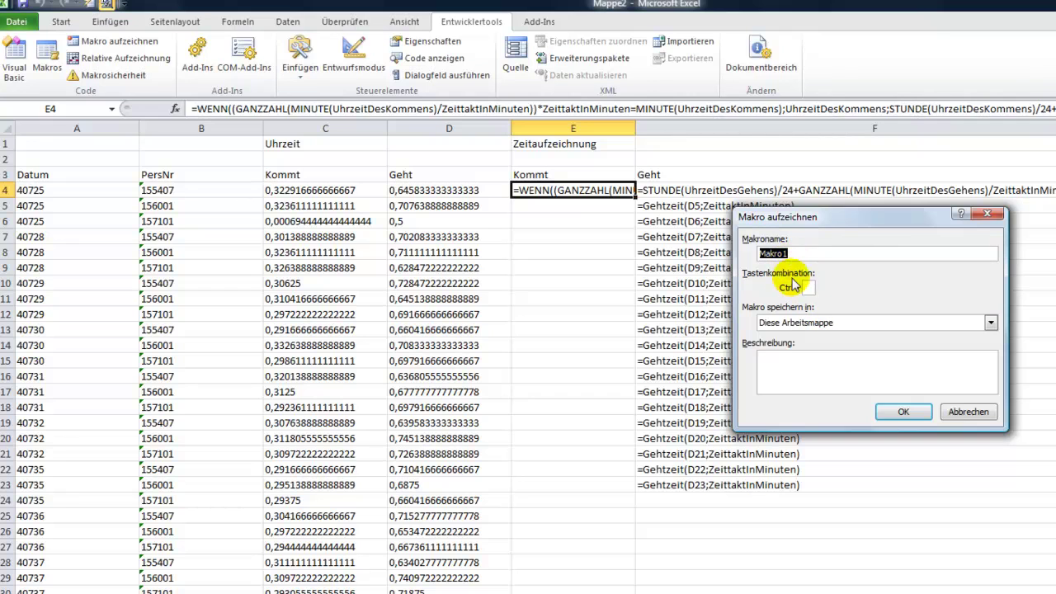
pyautogui.click(899, 414)
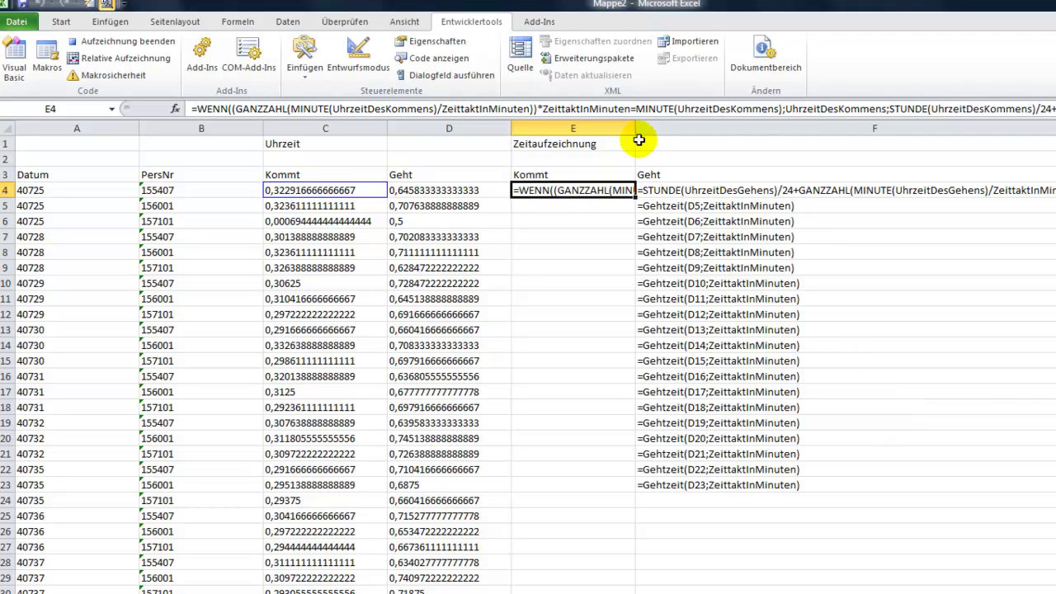
pyautogui.click(628, 108)
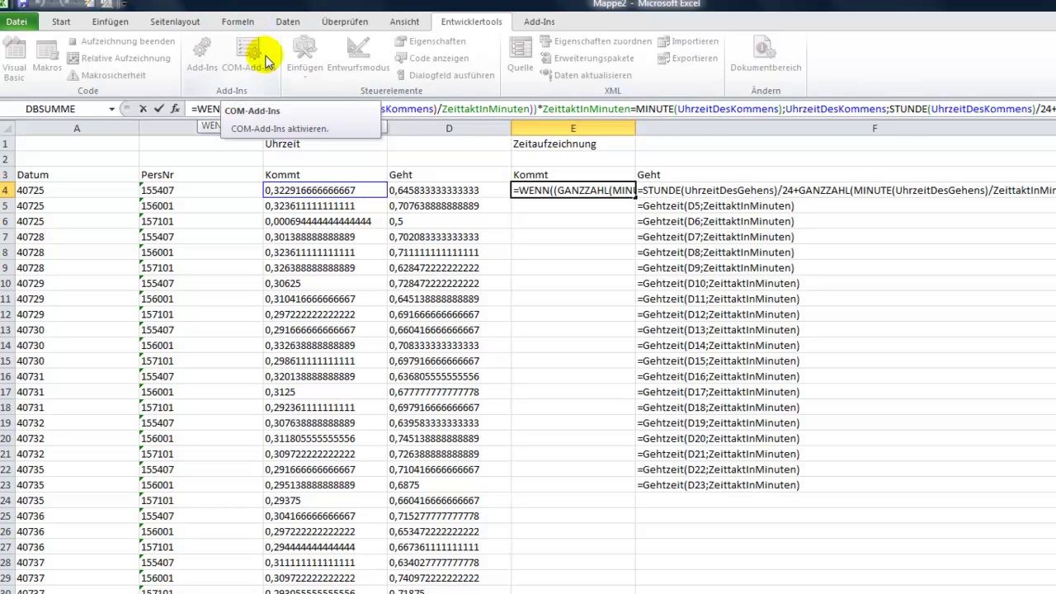
pyautogui.press('Return')
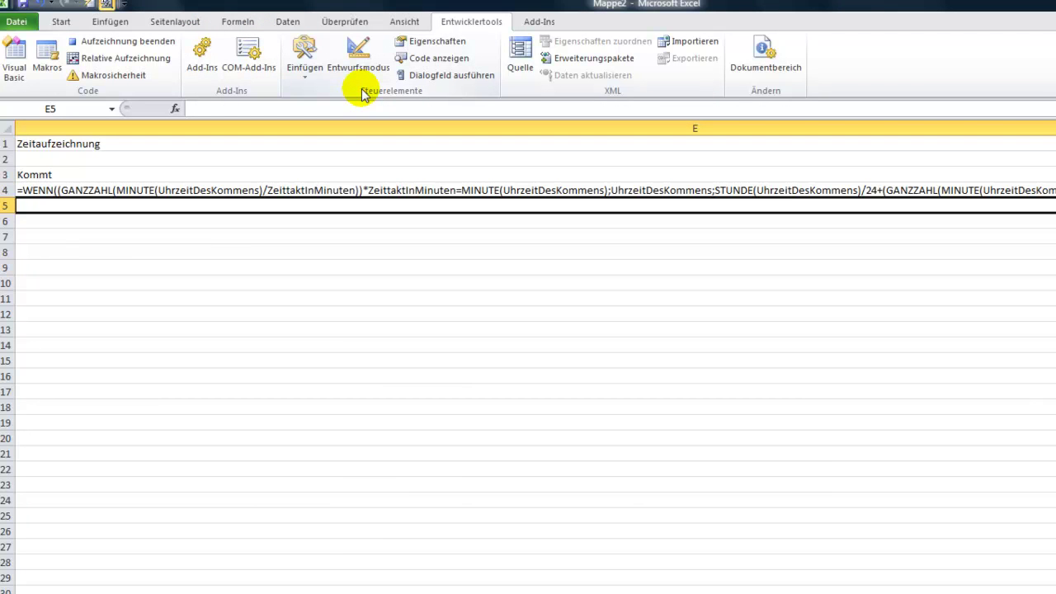
pyautogui.click(109, 43)
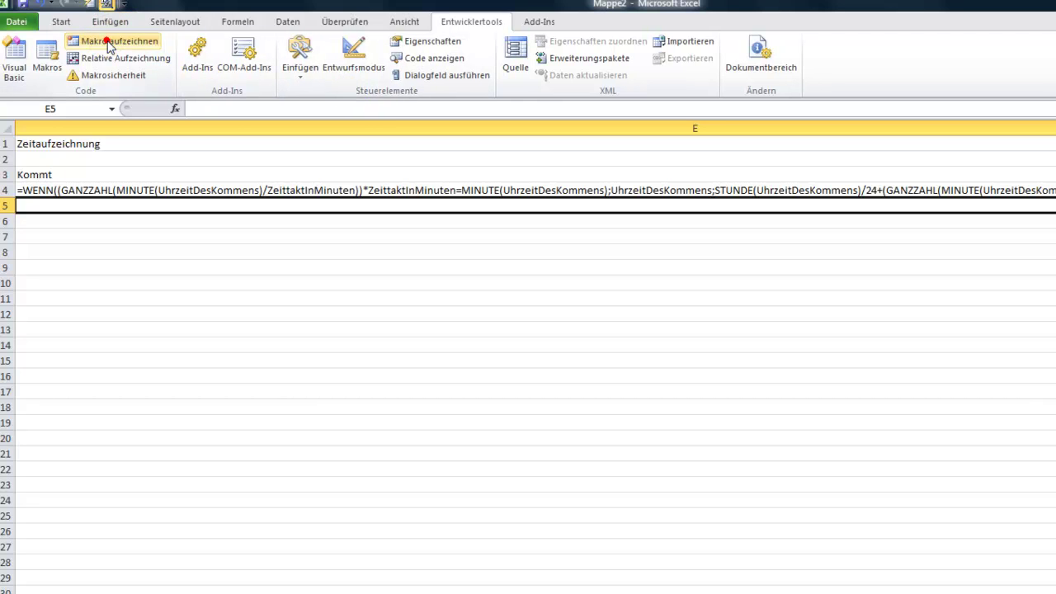
# Open the Visual Basic editor and display Modul2's recorded Makro1 code.
pyautogui.click(12, 59)
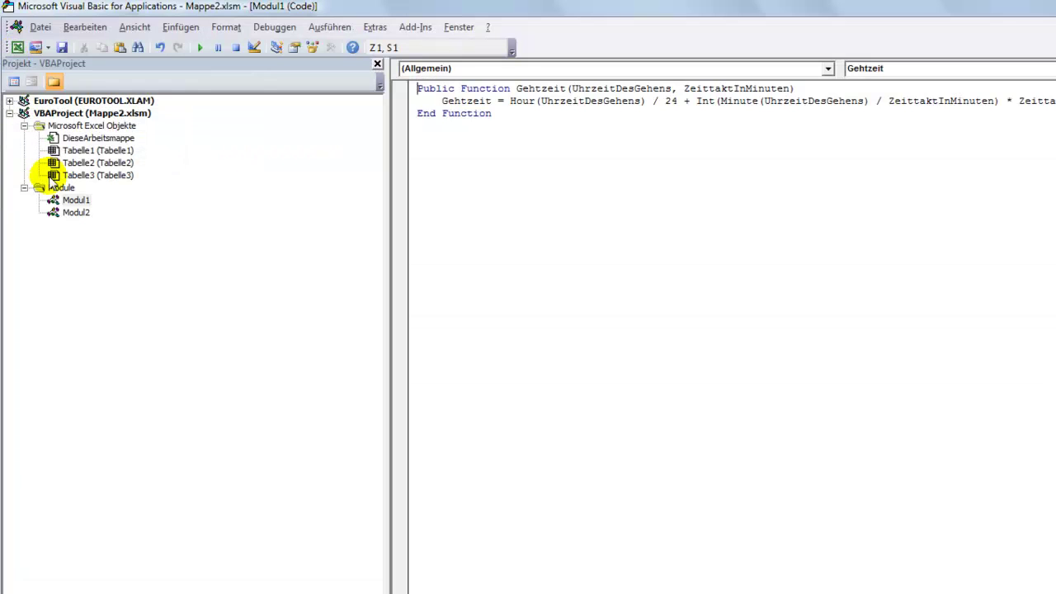
pyautogui.click(73, 212)
pyautogui.doubleClick(73, 213)
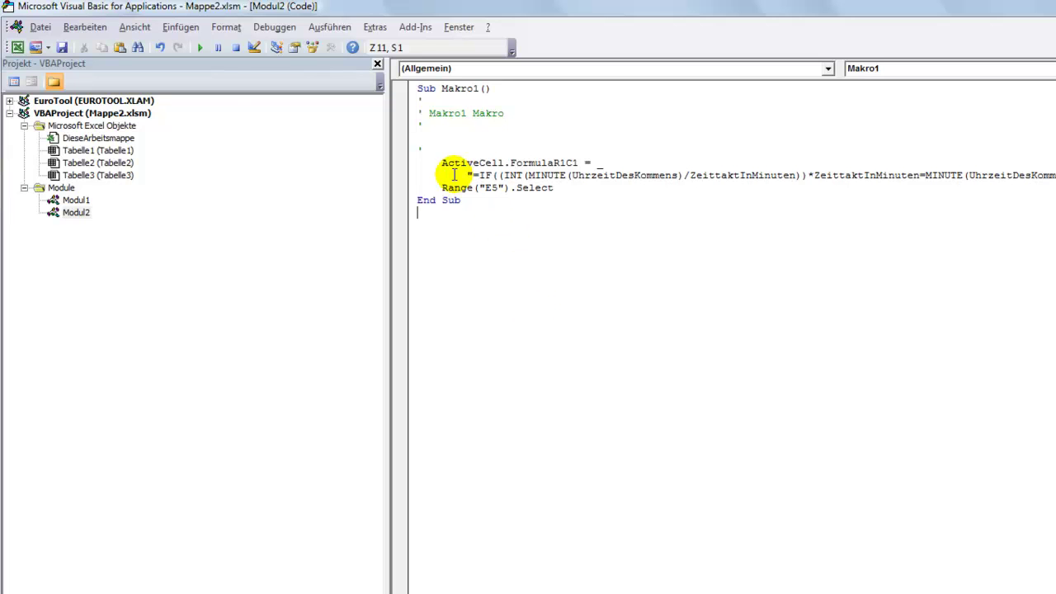
# Add a new public Function procedure named Kommtzeit to Modul2.
pyautogui.click(183, 28)
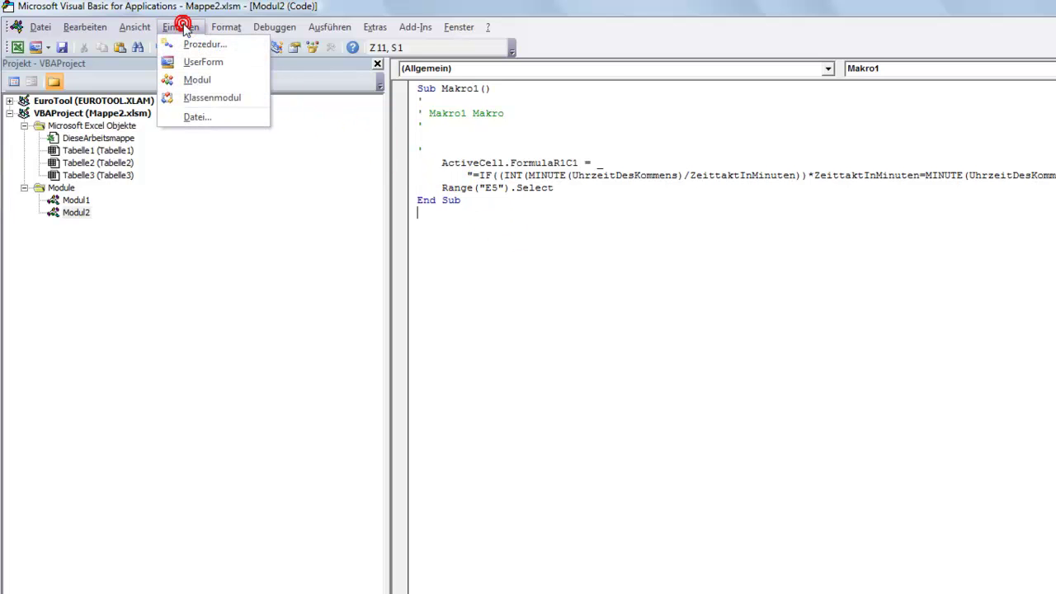
pyautogui.click(190, 46)
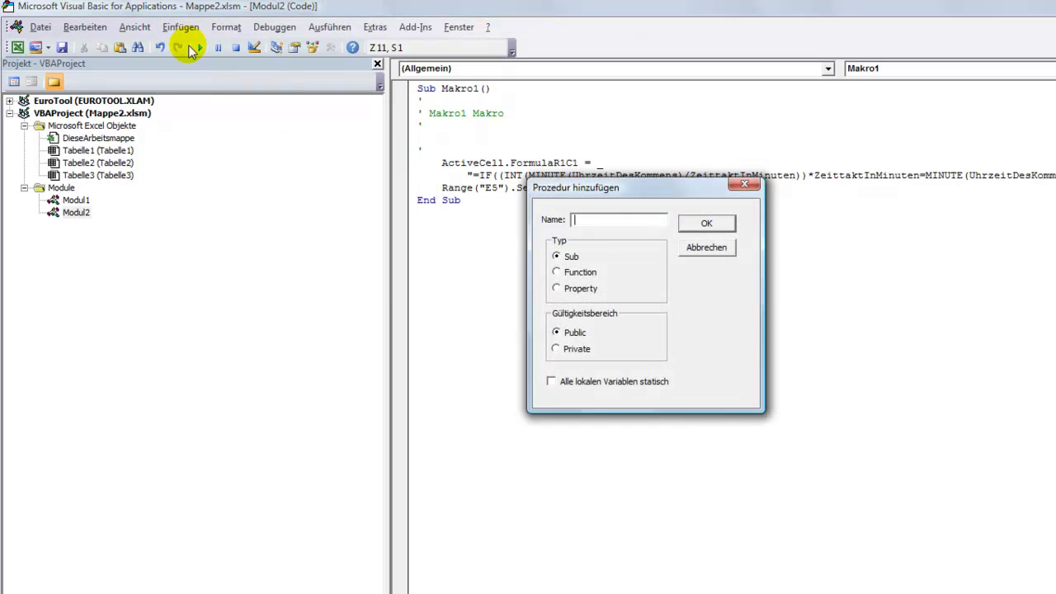
pyautogui.click(556, 272)
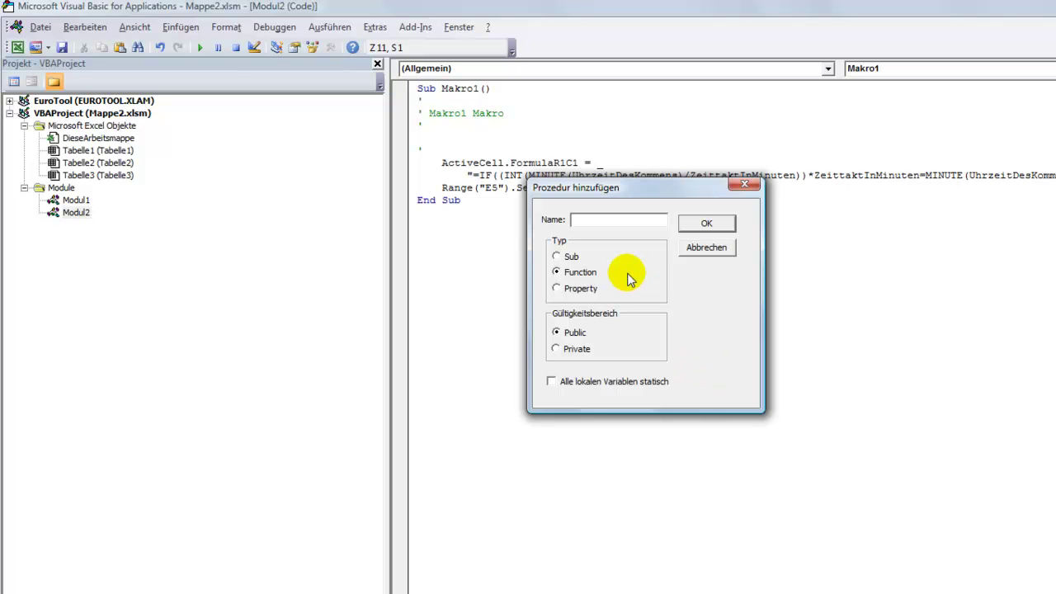
pyautogui.click(602, 219)
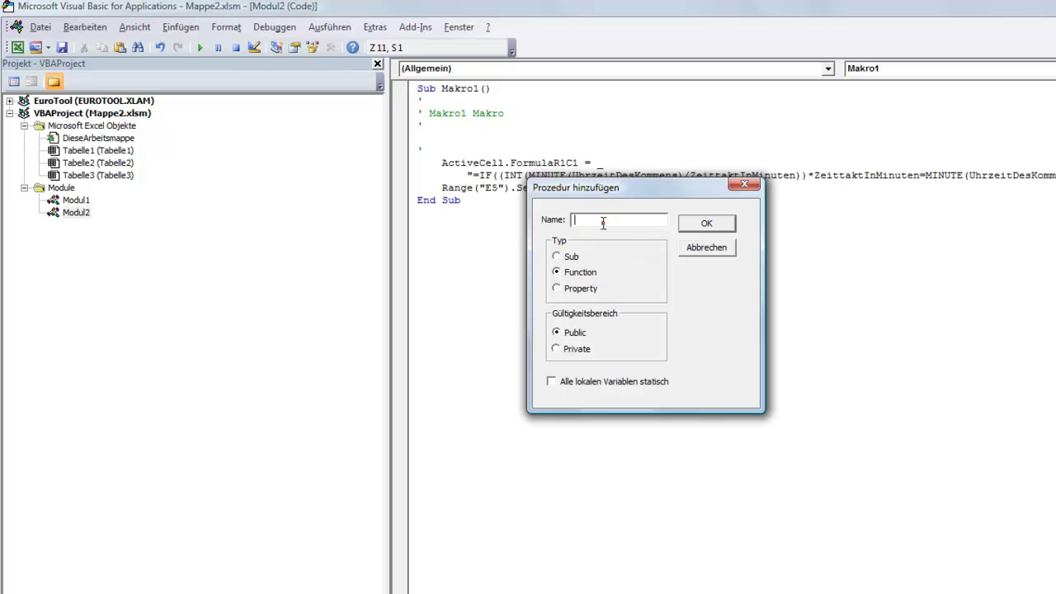
pyautogui.write('Kommt')
pyautogui.write('zeit')
pyautogui.click(689, 223)
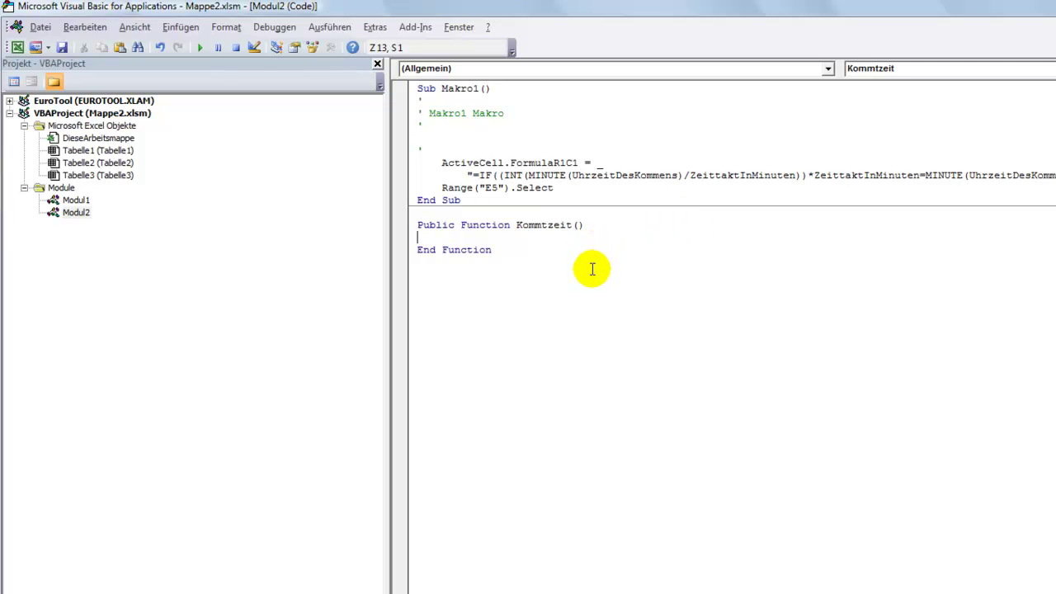
# Copy the recorded IF rounding formula text from the macro code.
pyautogui.moveTo(477, 175); pyautogui.dragTo(1054, 177)
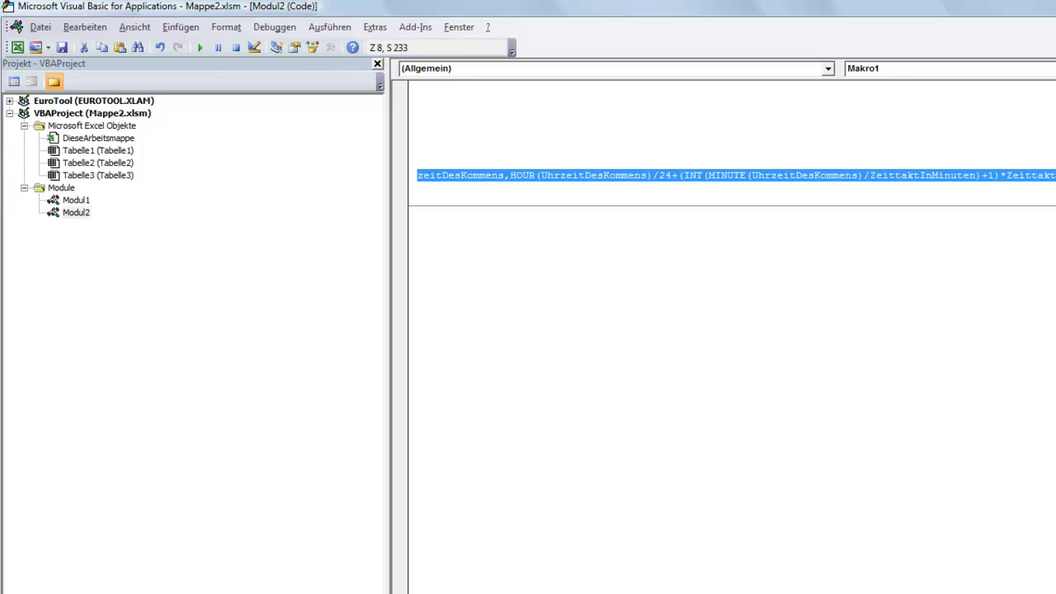
pyautogui.rightClick(772, 177)
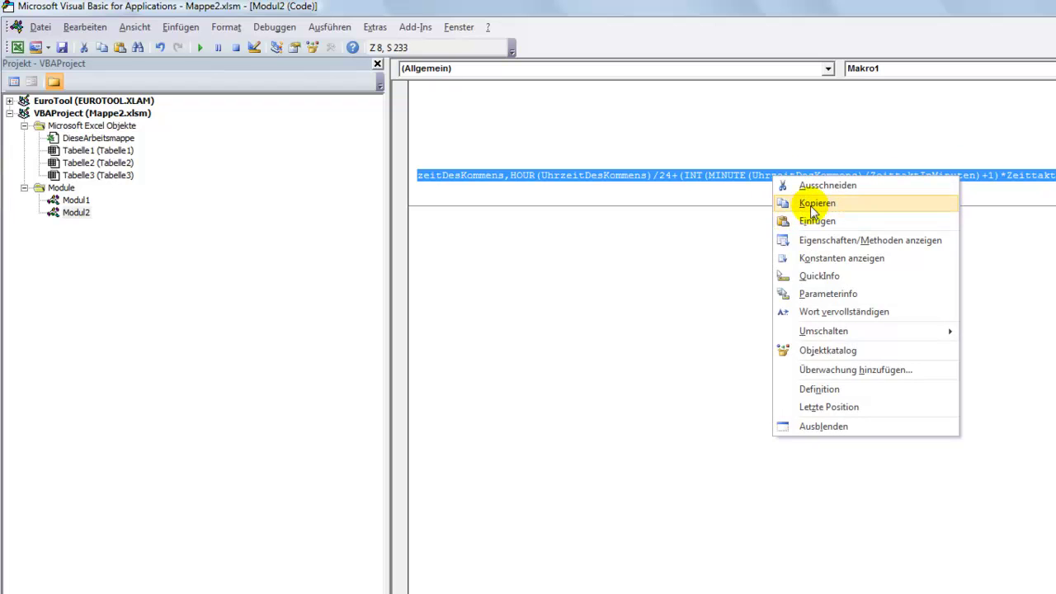
pyautogui.click(813, 204)
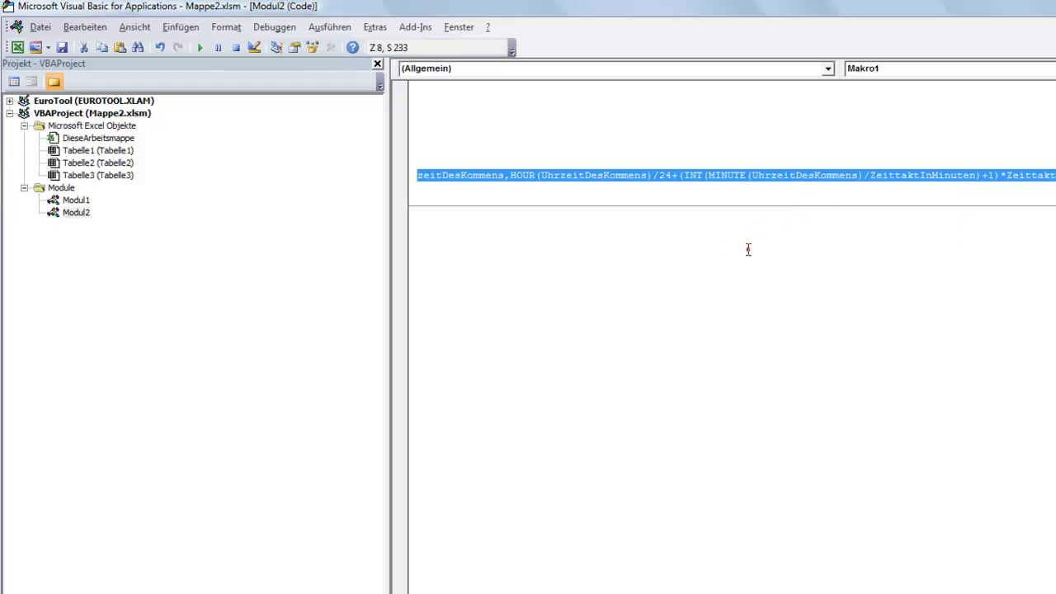
pyautogui.click(588, 284)
# Add an indented line inside Kommtzeit reading Kommtzeit= followed by the pasted IF formula.
pyautogui.click(426, 240)
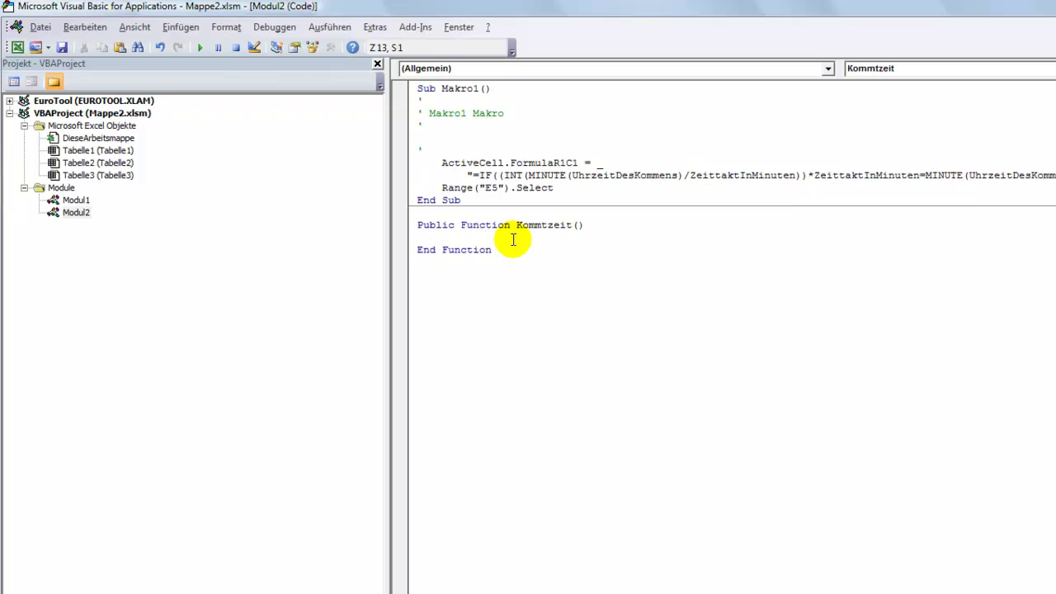
pyautogui.press('Return')
pyautogui.press('Return')
pyautogui.press('Up')
pyautogui.press('Tab')
pyautogui.write('Kommtzeit')
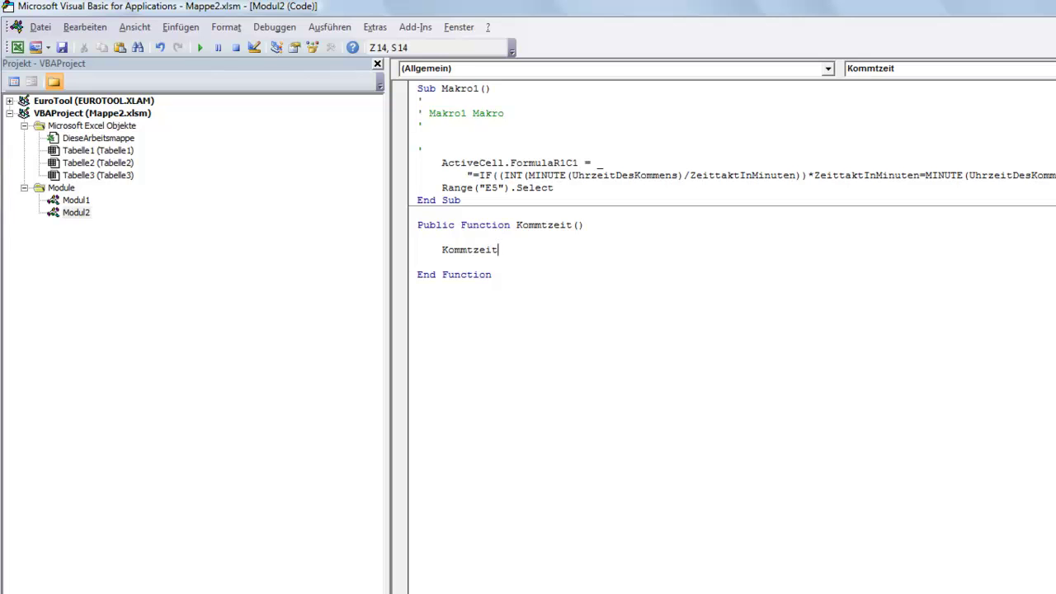
pyautogui.write('=')
pyautogui.hotkey('ctrl', 'v')
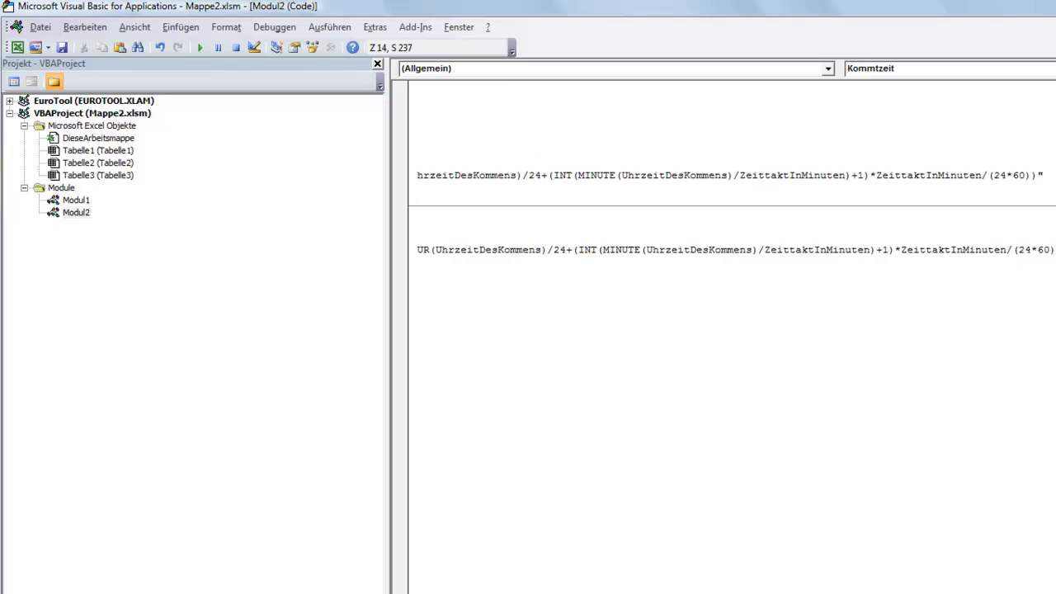
pyautogui.press('Home')
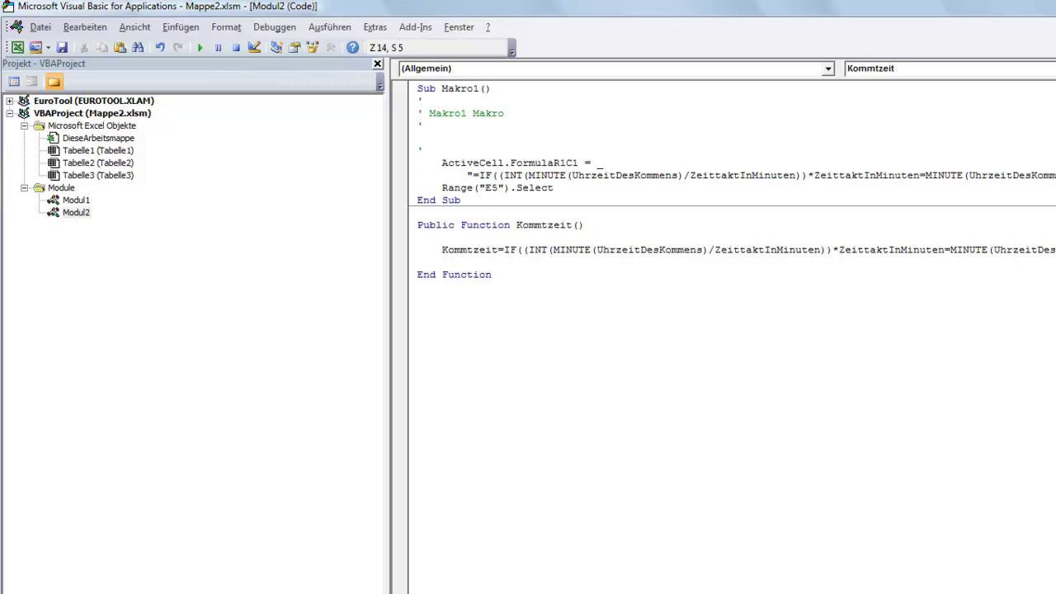
pyautogui.press('BackSpace')
pyautogui.press('BackSpace')
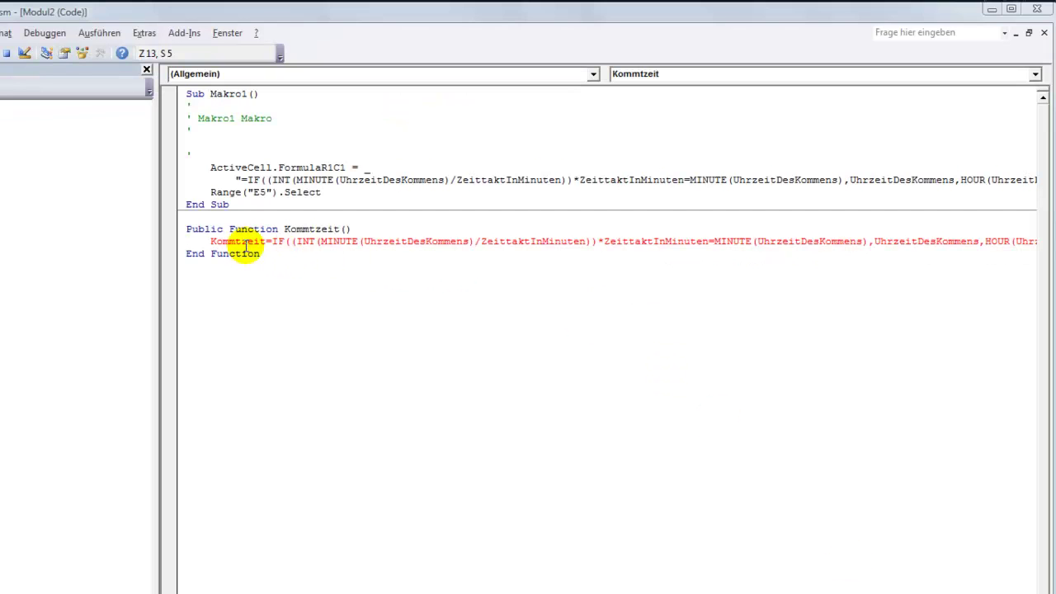
# Change the pasted IF to IIF and select the UhrzeitDesKommens argument name.
pyautogui.click(236, 241)
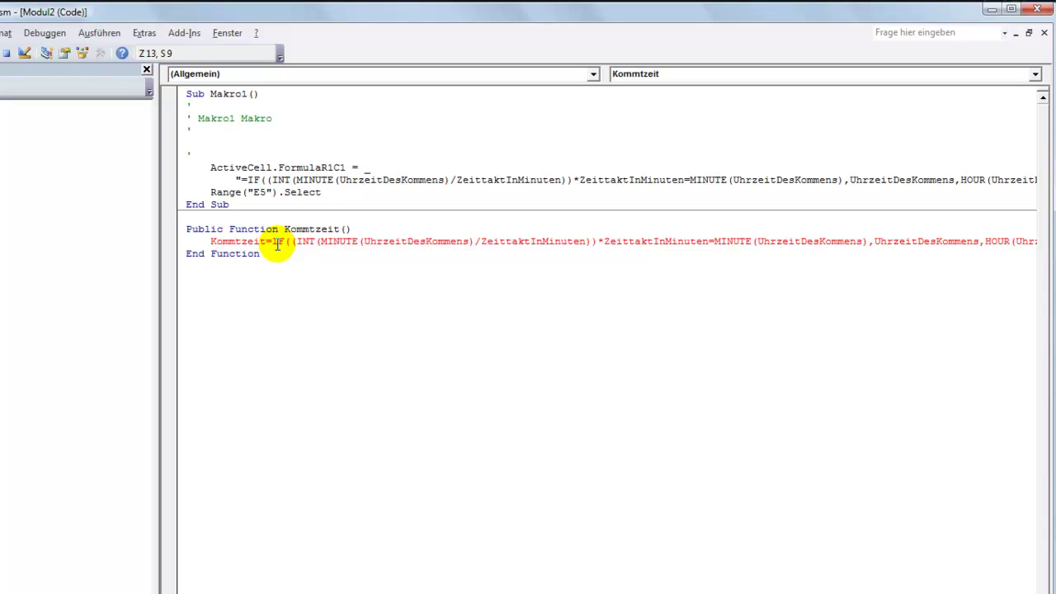
pyautogui.click(277, 244)
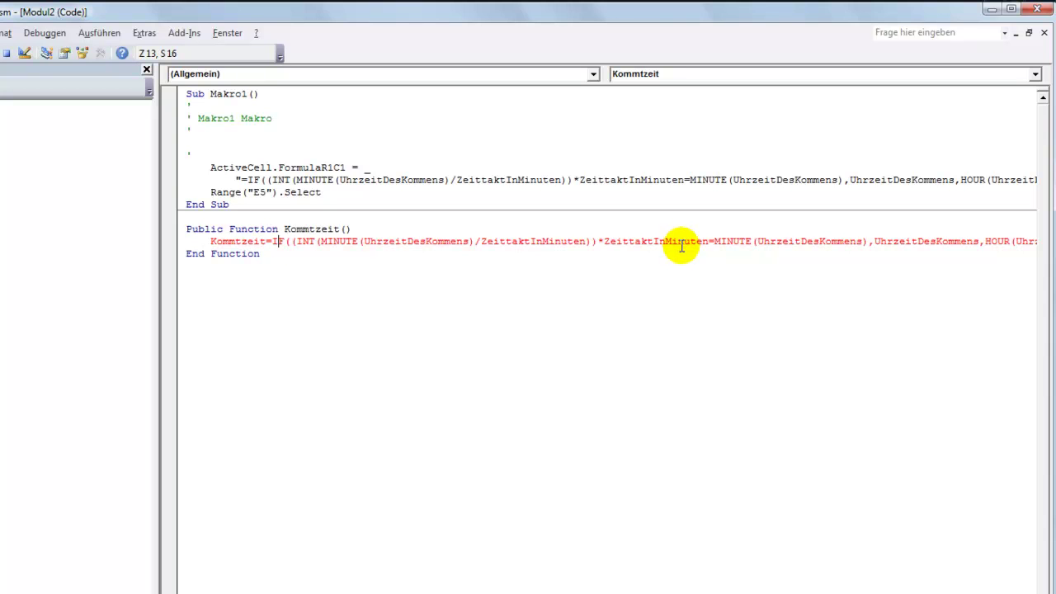
pyautogui.write('I')
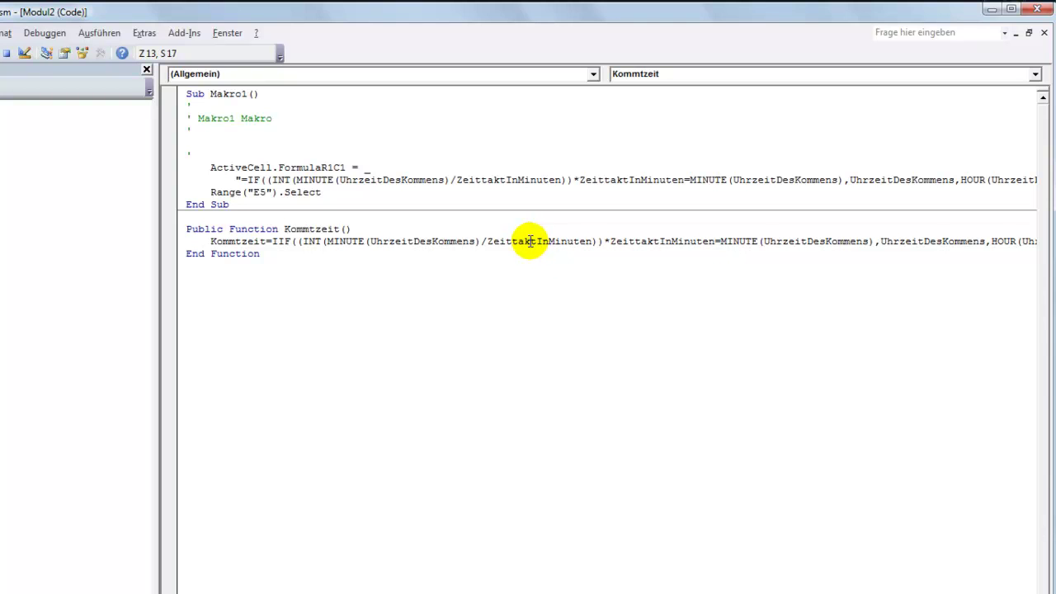
pyautogui.doubleClick(419, 238)
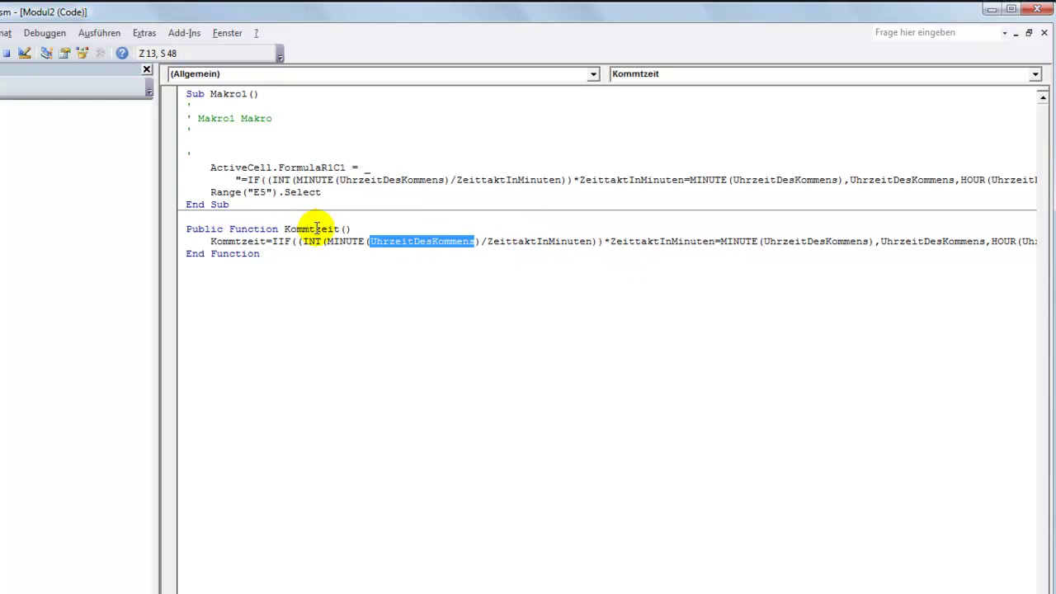
# Give Kommtzeit the parameters UhrzeitDesKommens and ZeittaktInMinuten, dismissing the compile error along the way.
pyautogui.click(348, 229)
pyautogui.press('Left')
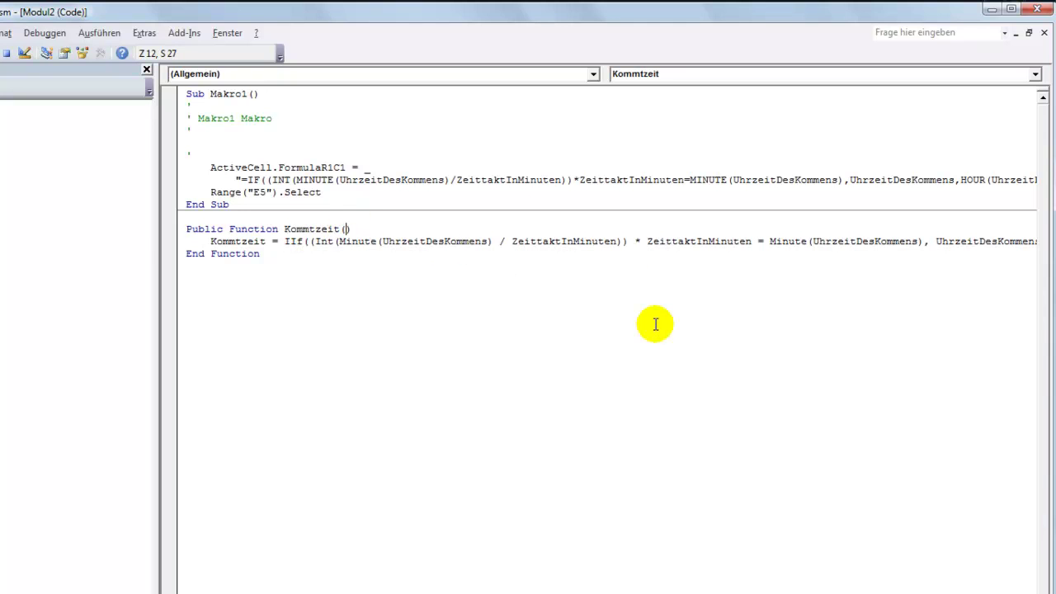
pyautogui.hotkey('ctrl', 'v')
pyautogui.write(',')
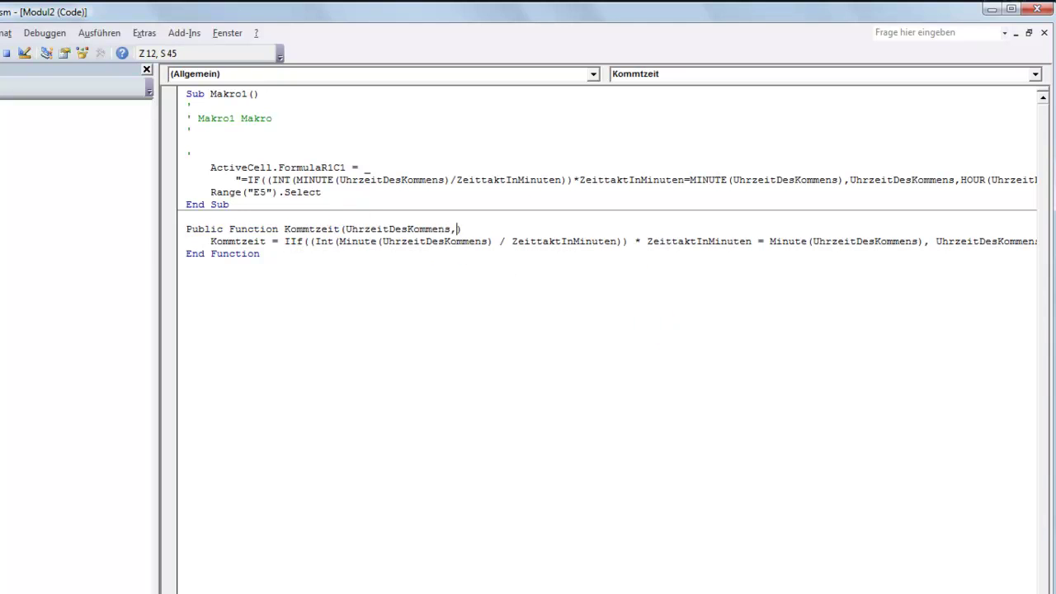
pyautogui.click(558, 243)
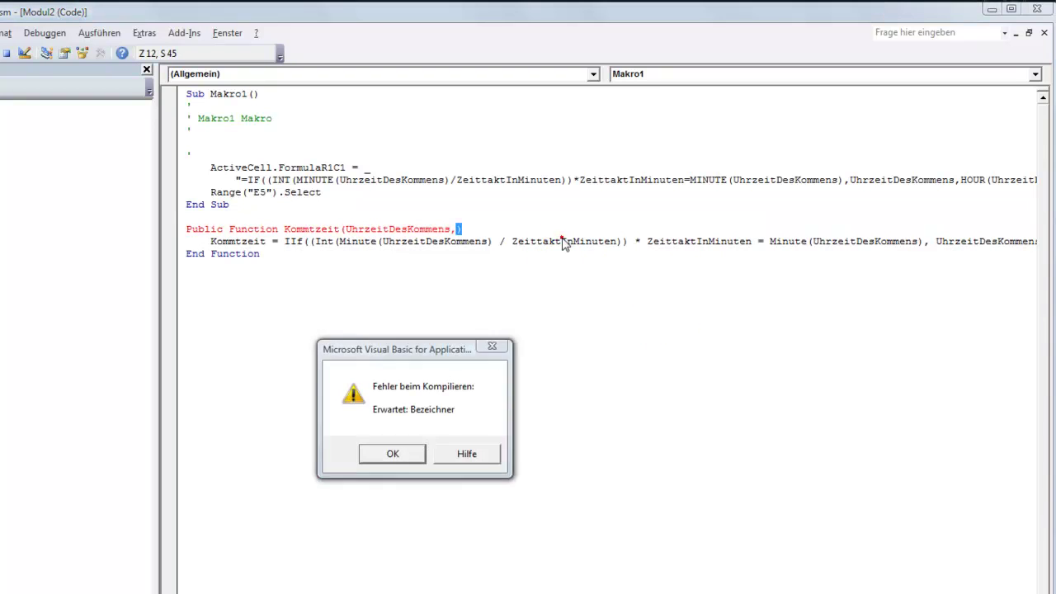
pyautogui.click(387, 452)
pyautogui.doubleClick(566, 242)
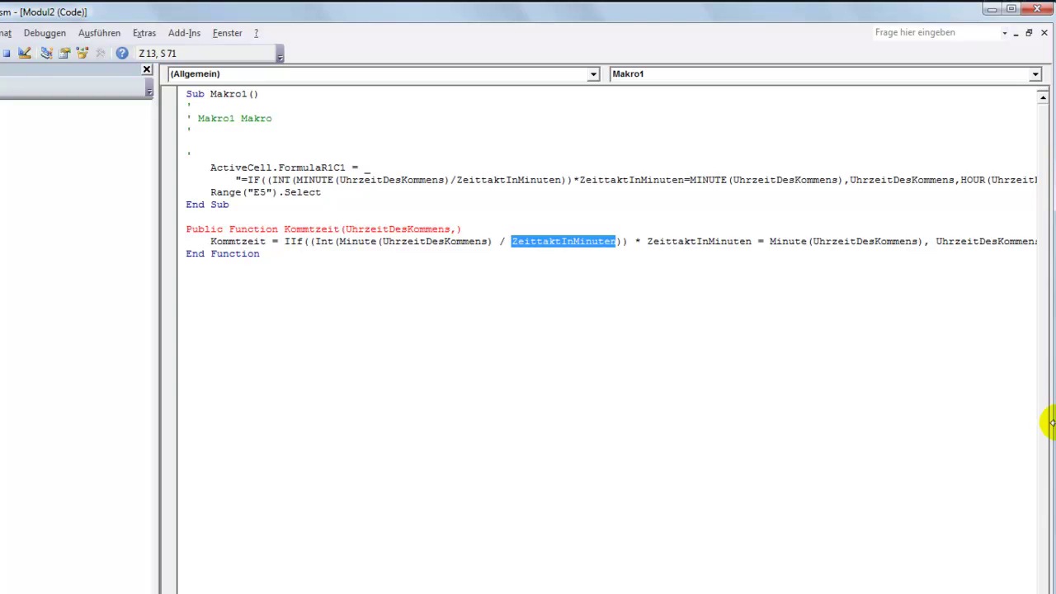
pyautogui.click(455, 228)
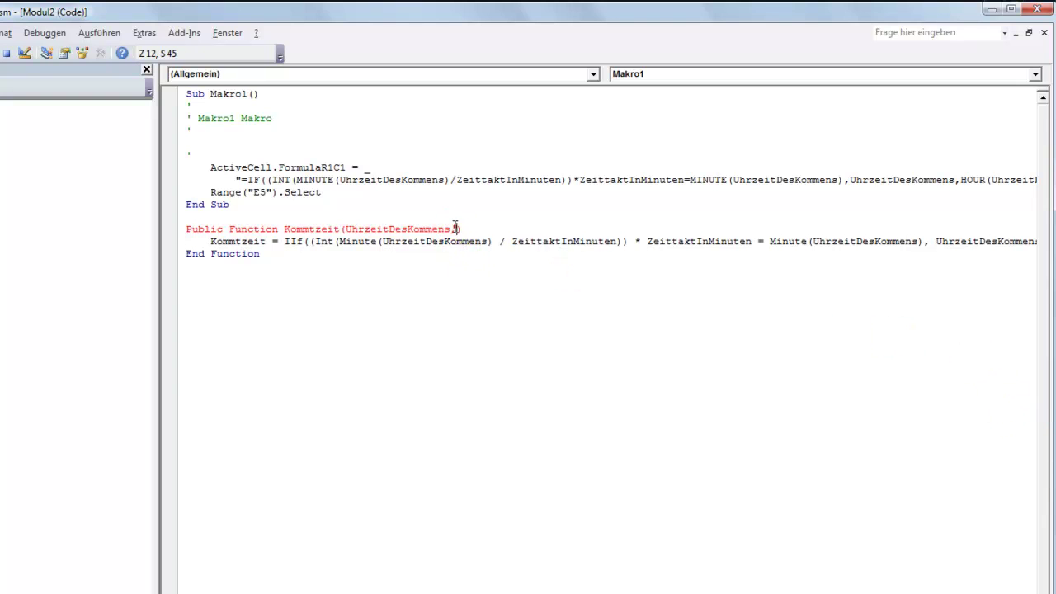
pyautogui.hotkey('ctrl', 'v')
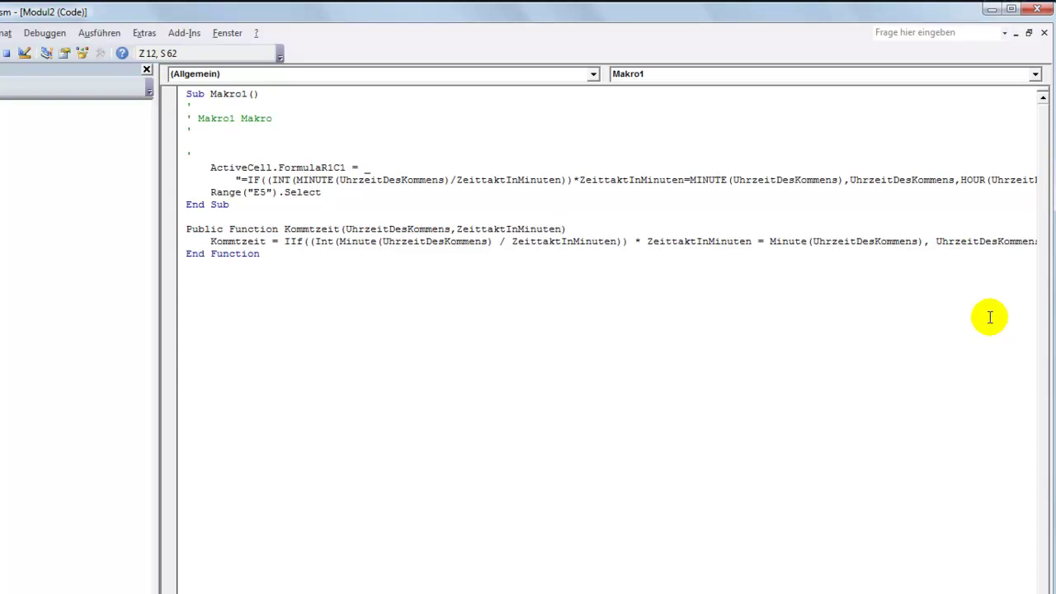
pyautogui.press('Down')
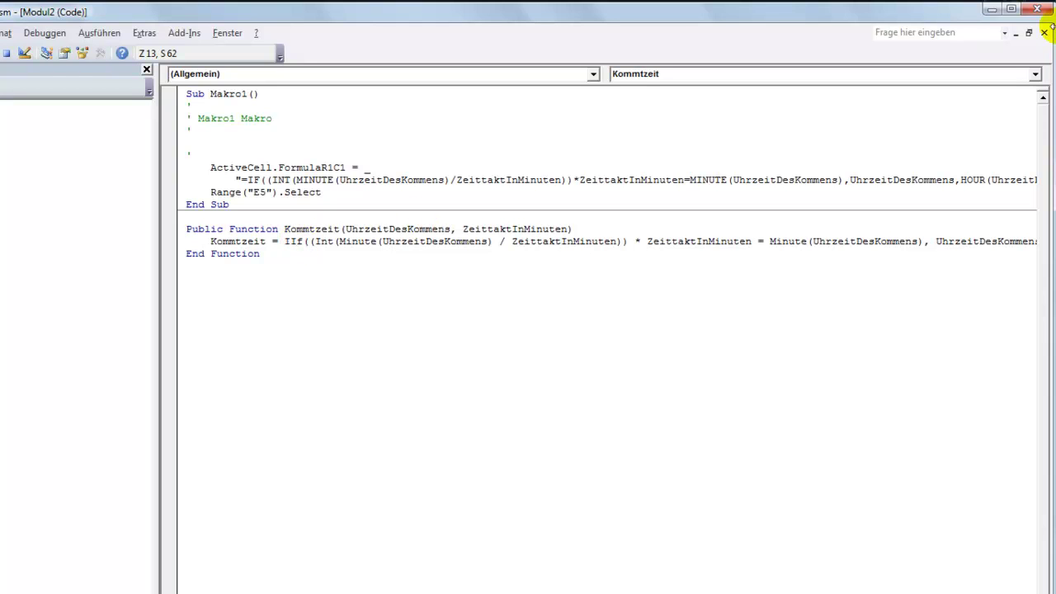
# Back in the worksheet, enter =Kommtzeit(C5;ZeittaktInMinuten) in E5 through the function wizard.
pyautogui.click(1035, 10)
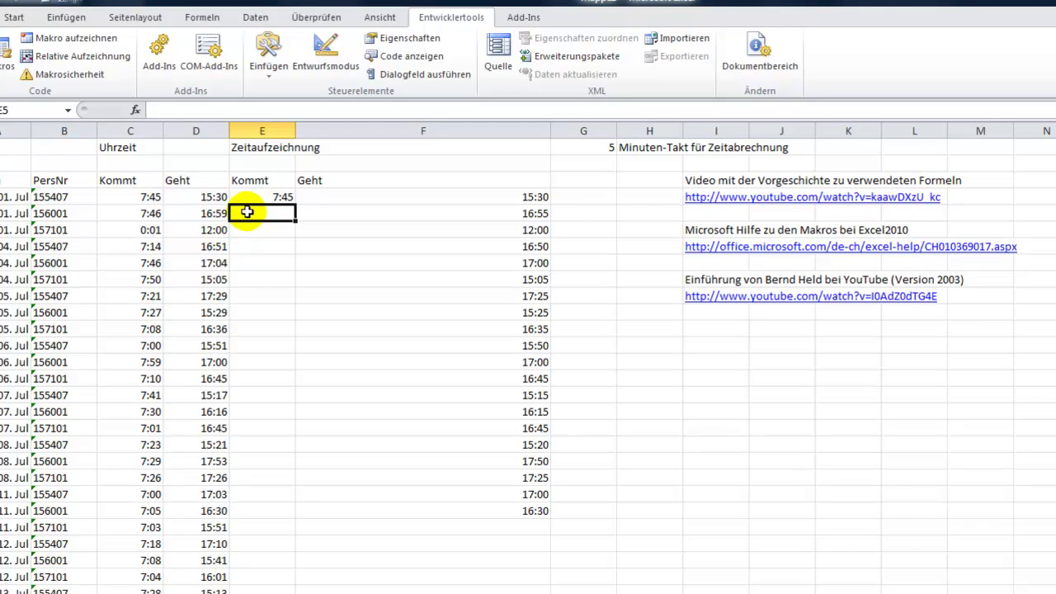
pyautogui.click(135, 109)
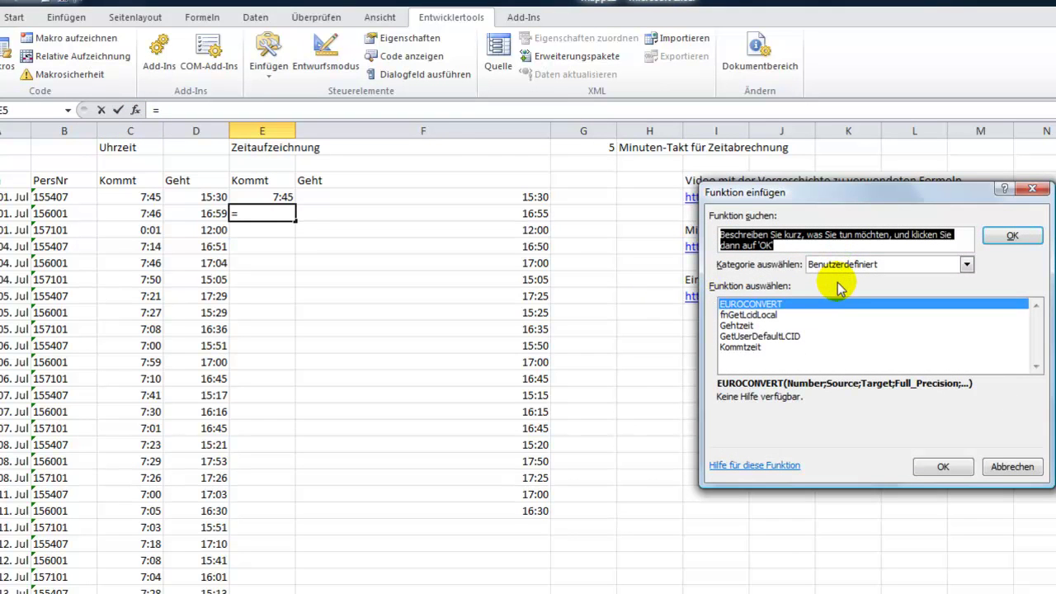
pyautogui.doubleClick(742, 348)
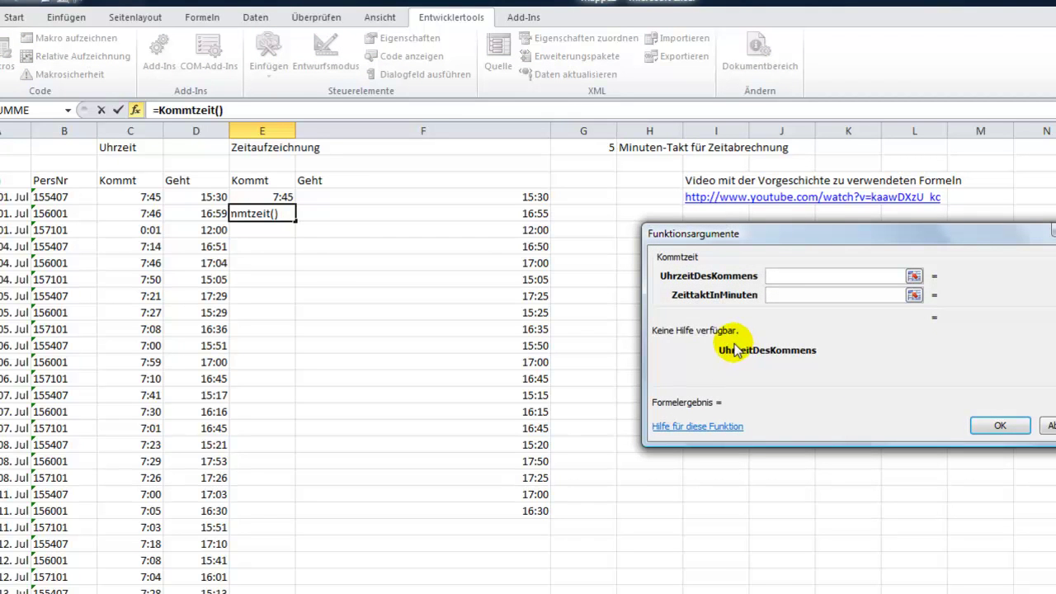
pyautogui.click(142, 214)
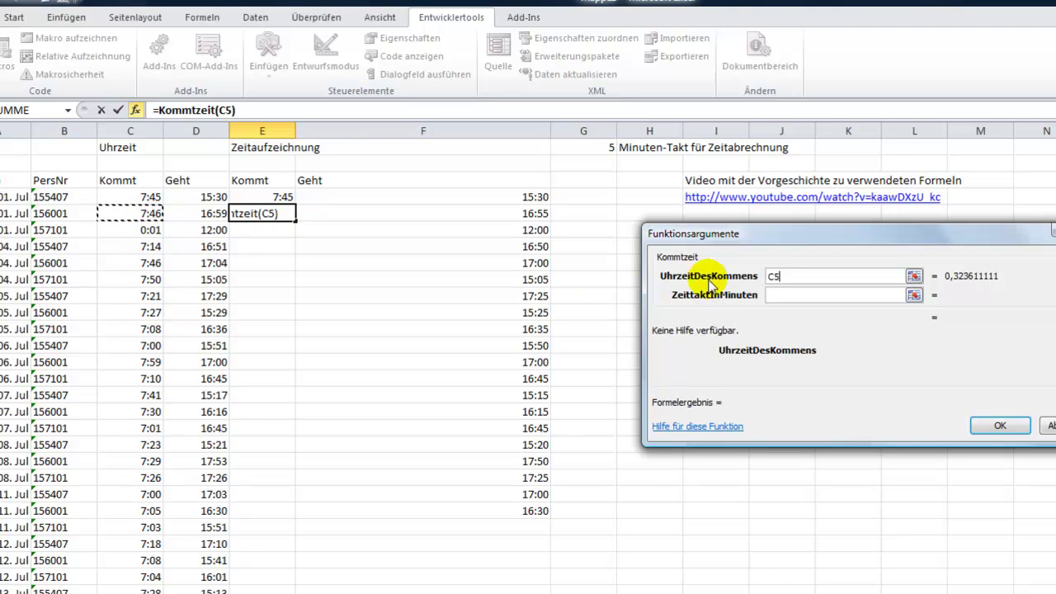
pyautogui.click(768, 295)
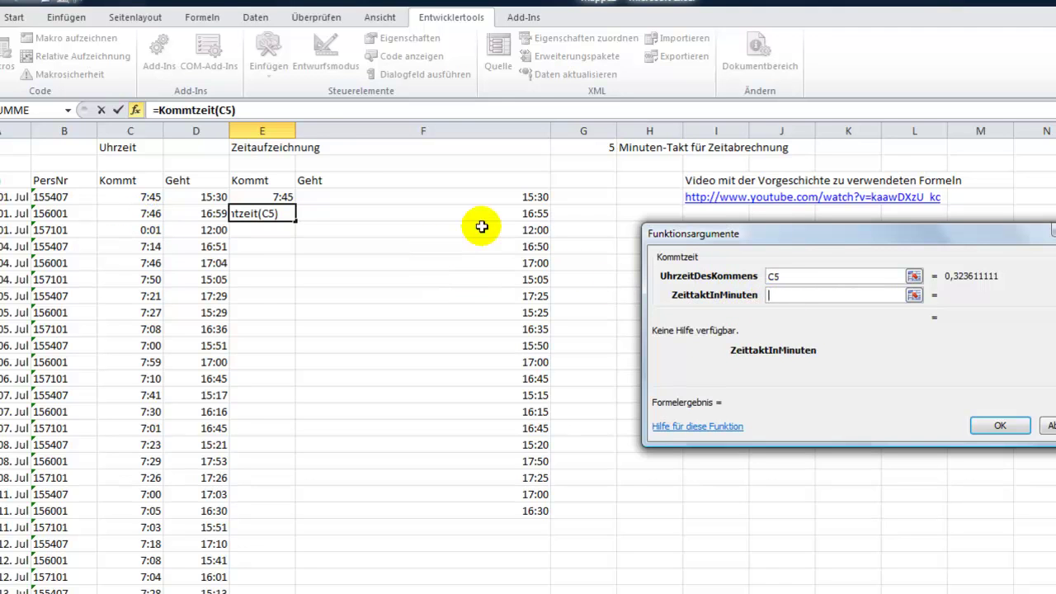
pyautogui.click(594, 146)
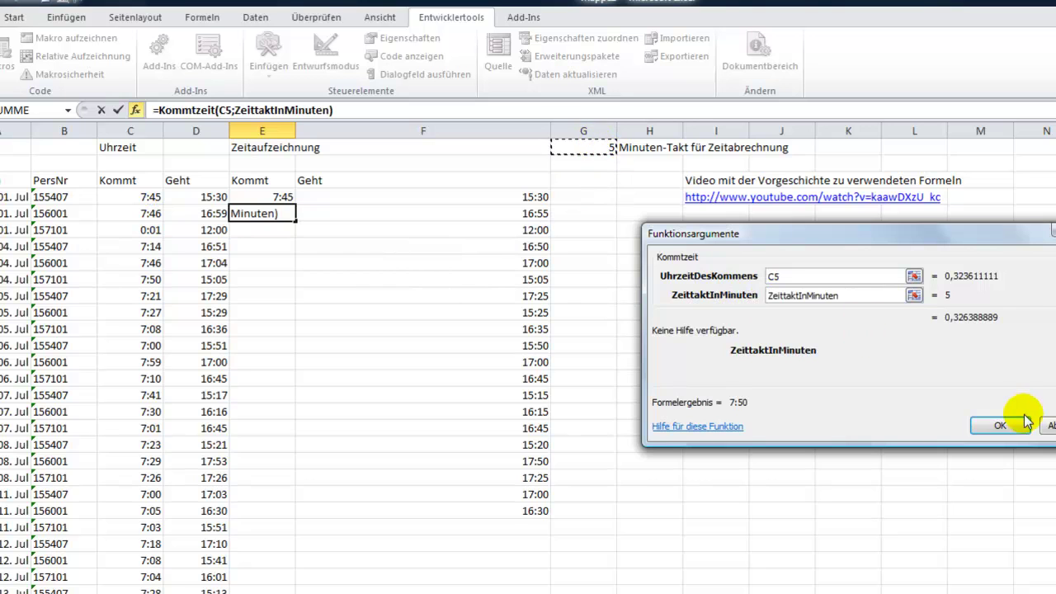
pyautogui.click(997, 426)
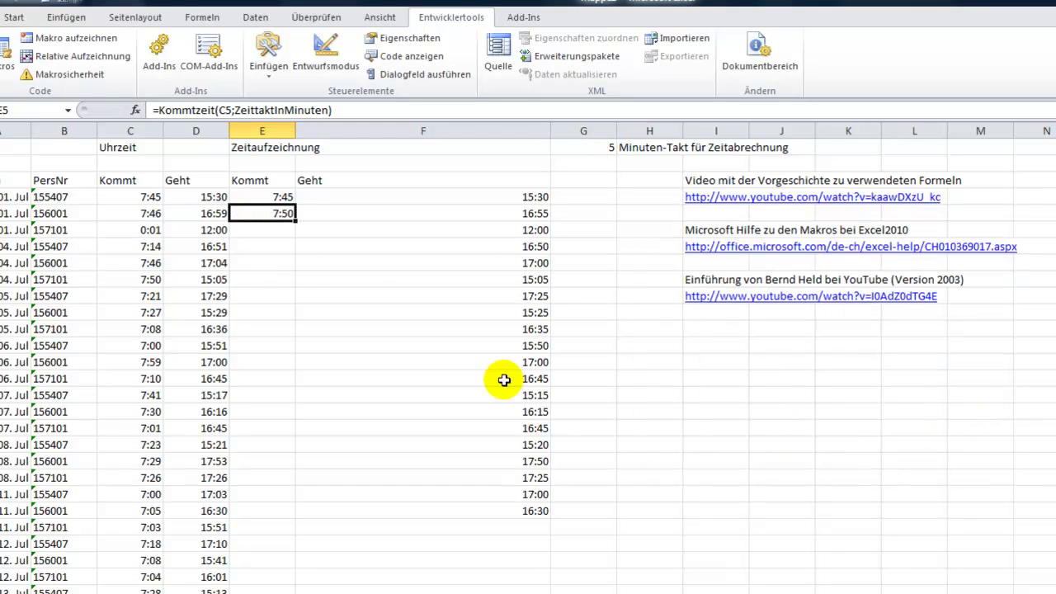
# Change the minute interval in G3 to 15.
pyautogui.click(583, 148)
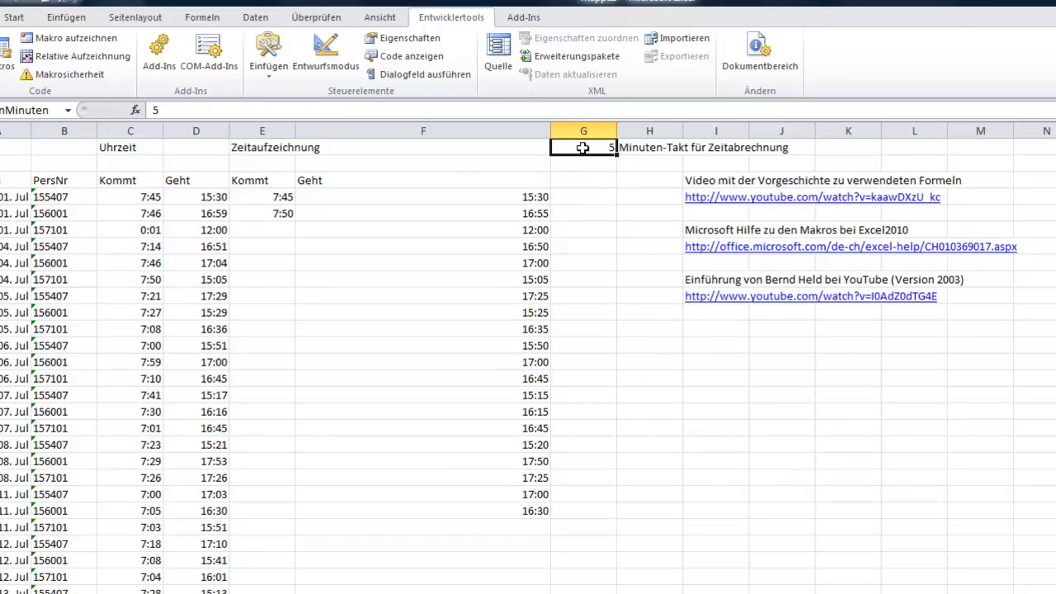
pyautogui.write('15')
pyautogui.press('Return')
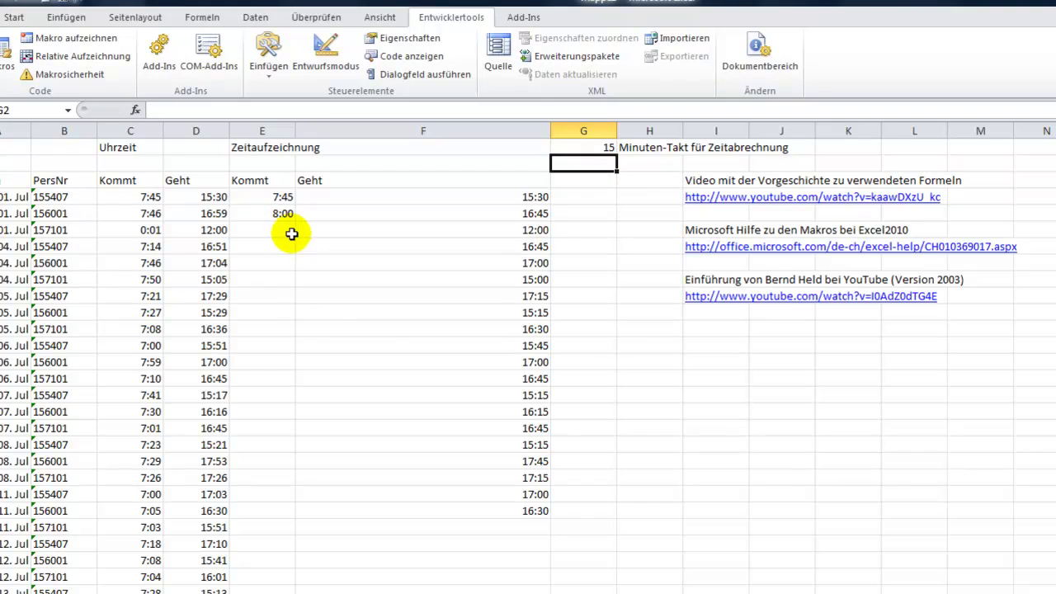
# Fill E5's Kommtzeit formula down to E21 and compare E4's WENN formula with E5's.
pyautogui.click(283, 216)
pyautogui.moveTo(295, 222); pyautogui.dragTo(282, 495)
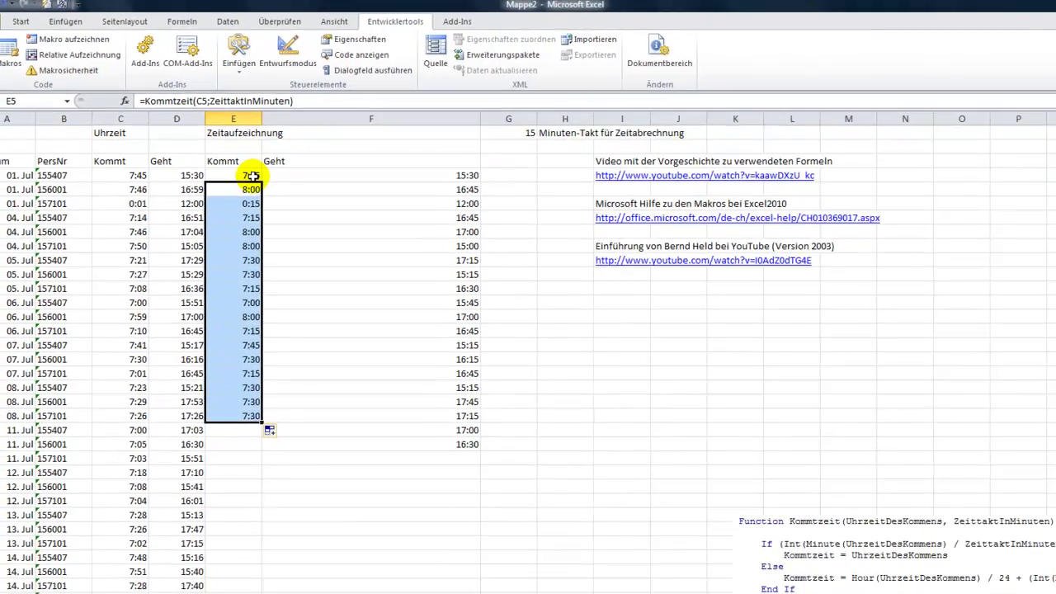
pyautogui.click(283, 197)
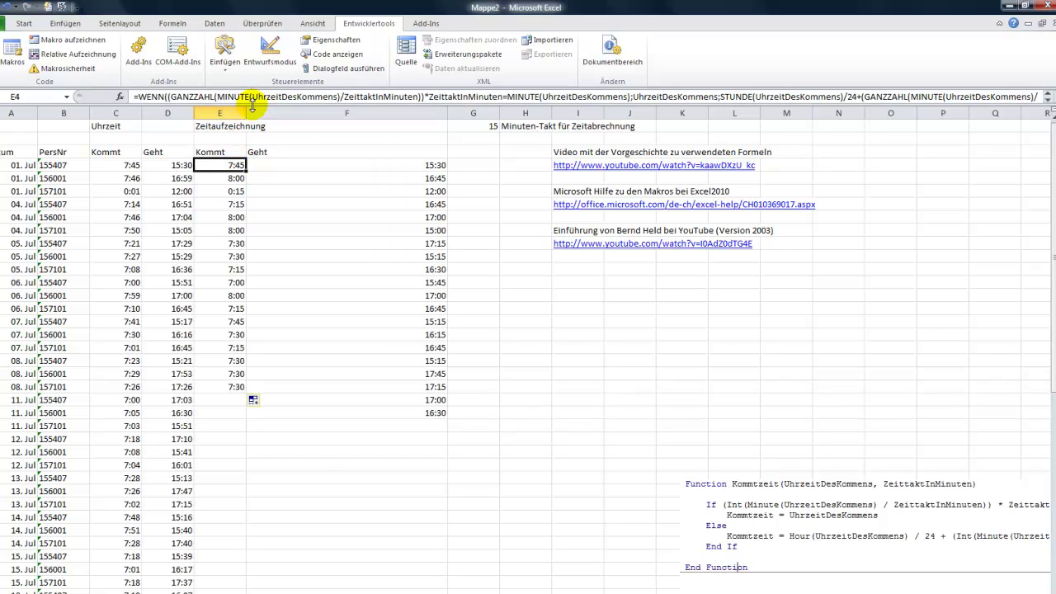
pyautogui.moveTo(251, 101); pyautogui.dragTo(250, 118)
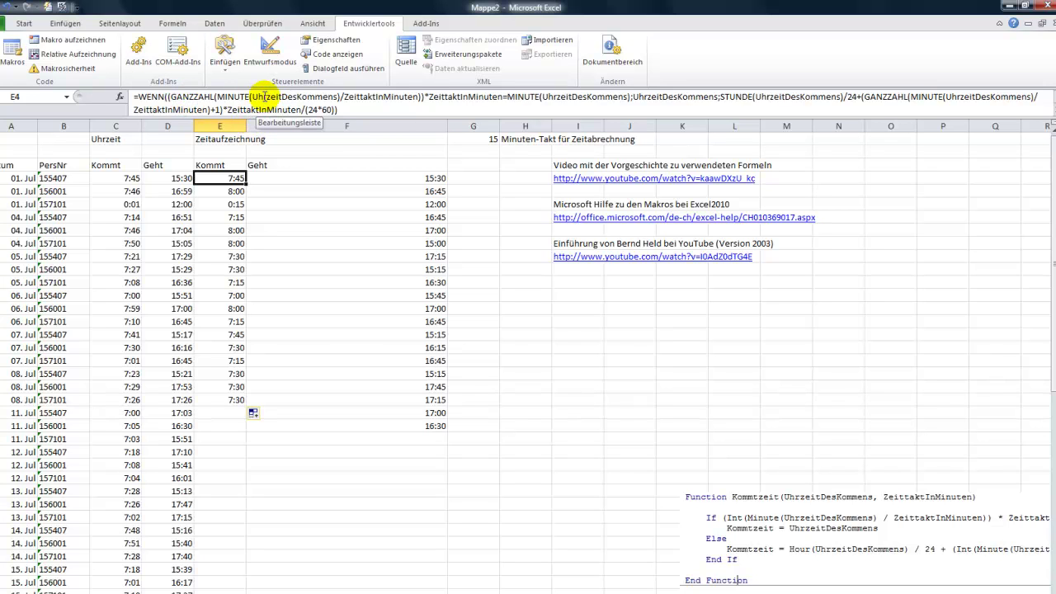
pyautogui.click(229, 193)
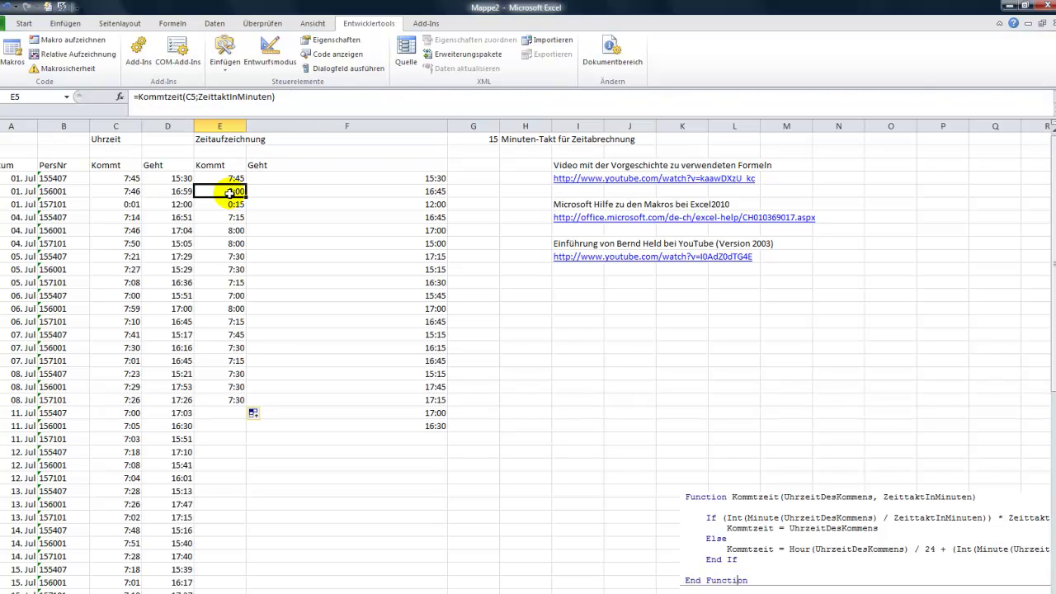
pyautogui.moveTo(134, 97); pyautogui.dragTo(287, 96)
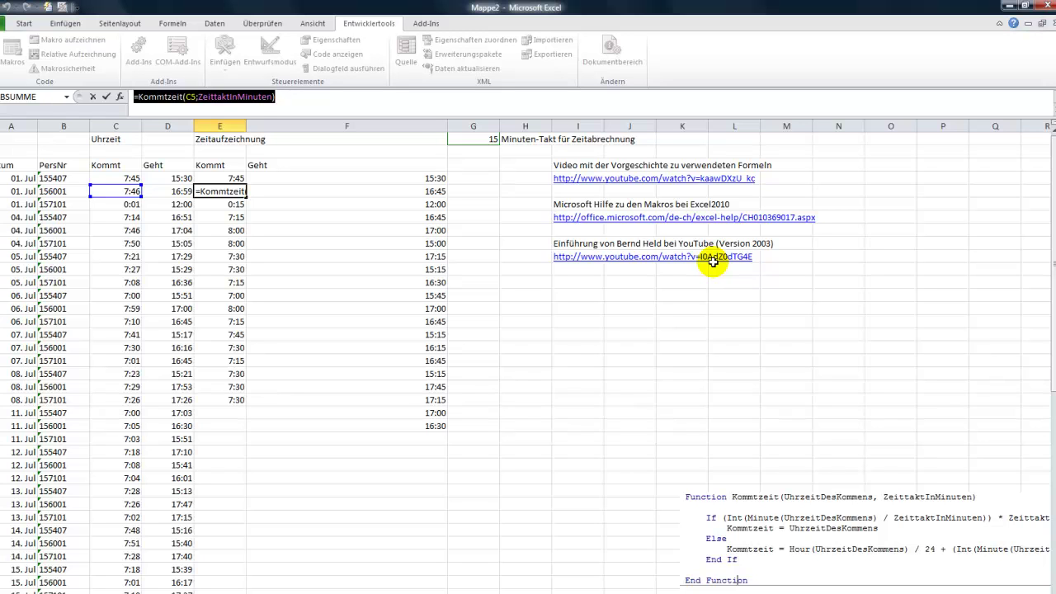
pyautogui.hotkey('ctrl', 'Return')
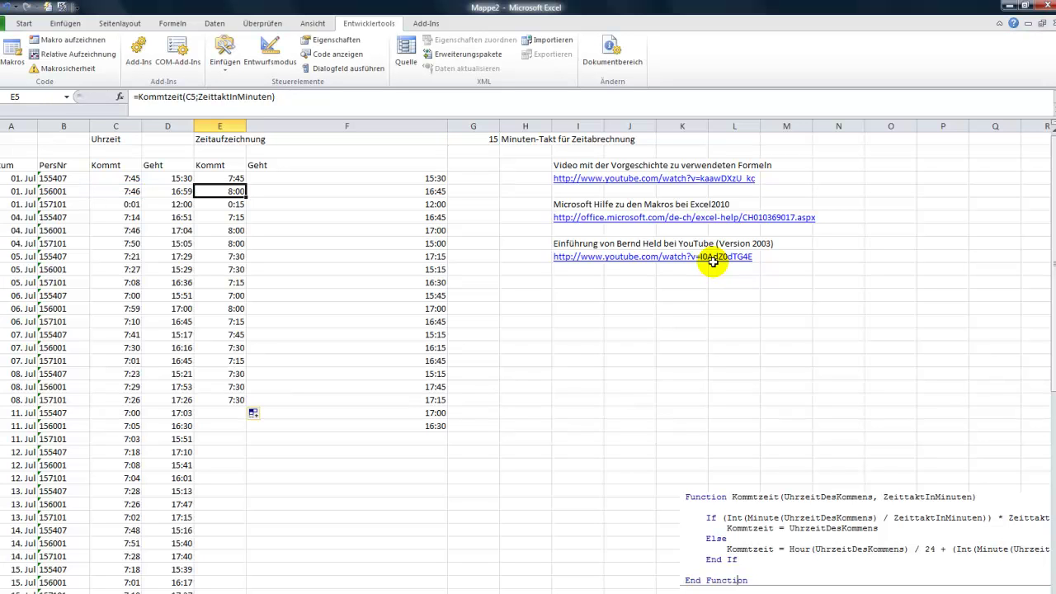